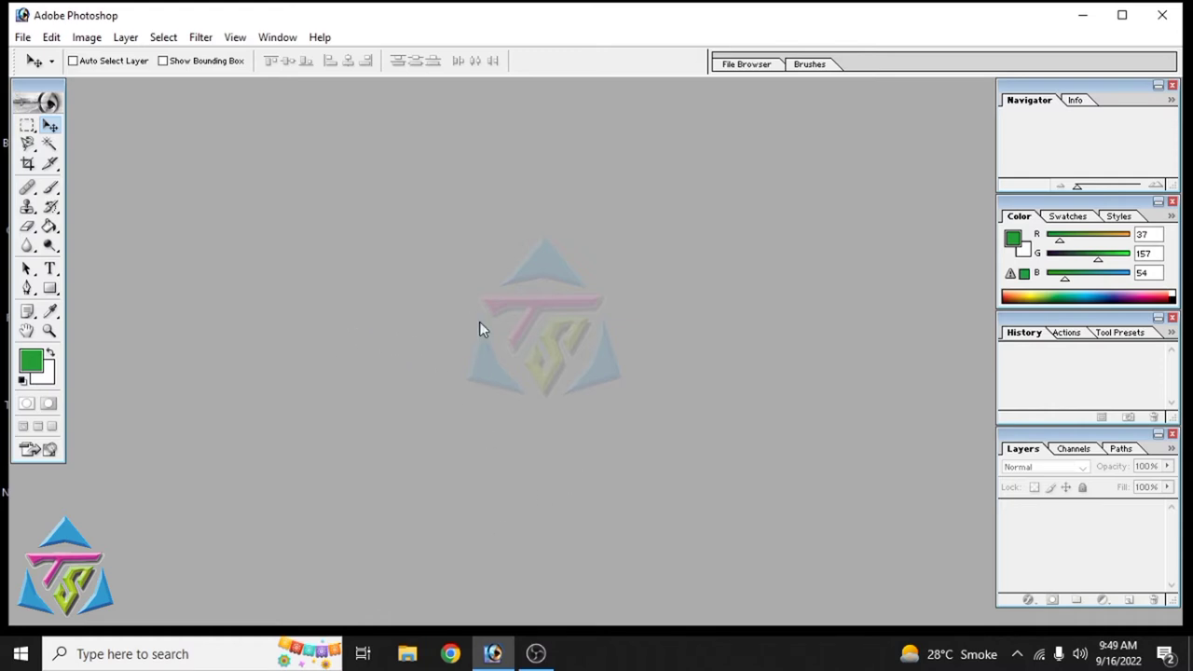
# Step: Create a new blank document with default settings and centre its window
pyautogui.click(118, 43)
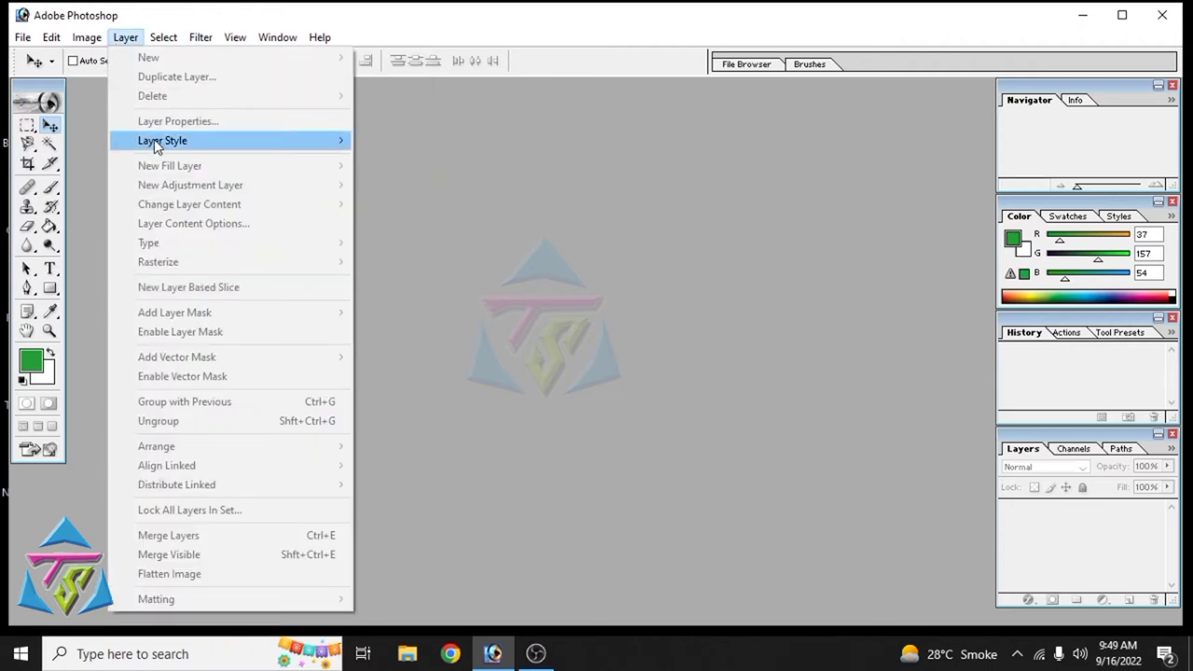
pyautogui.moveTo(163, 140)
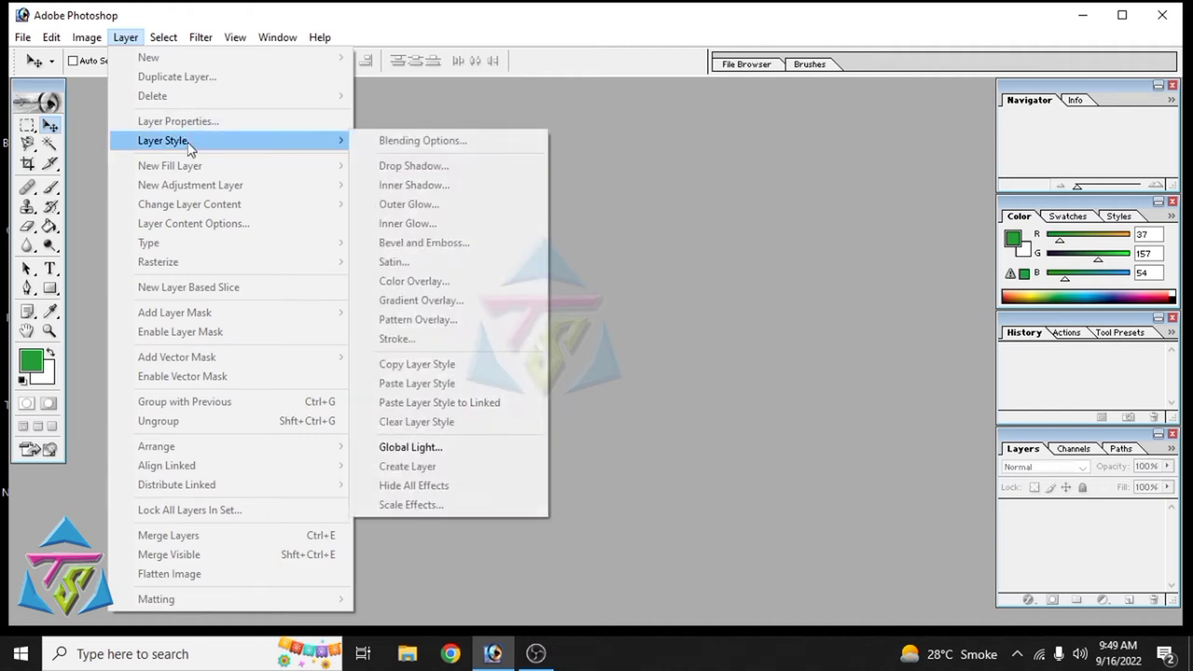
pyautogui.click(644, 226)
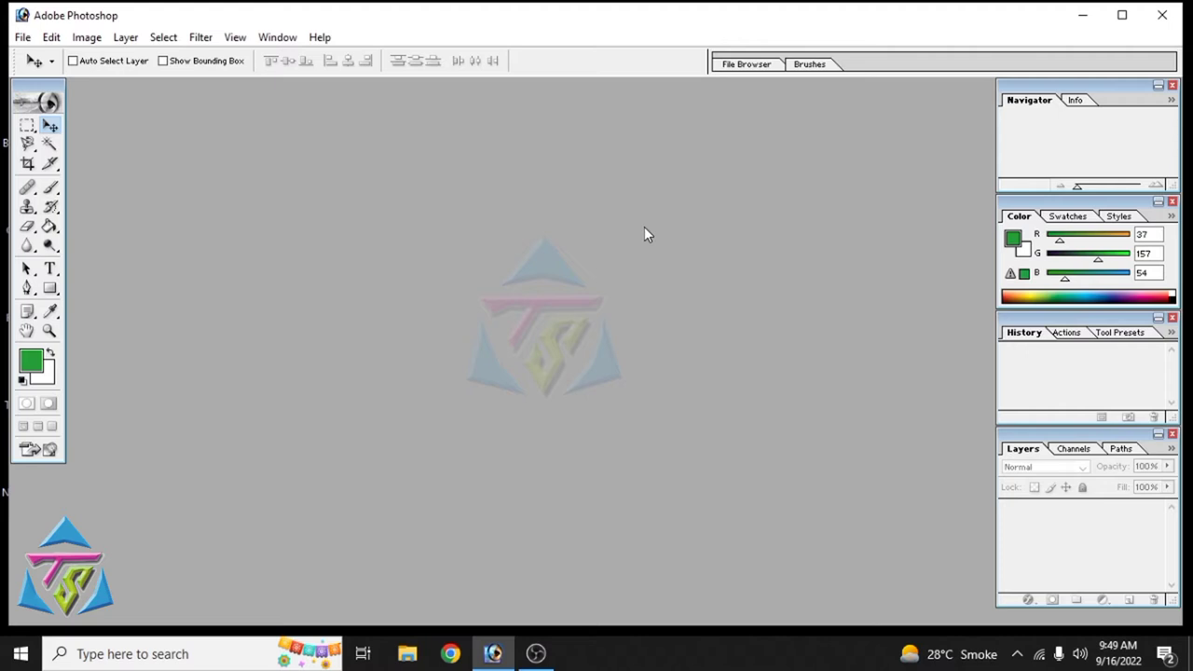
pyautogui.hotkey('ctrl', 'n')
pyautogui.press('Return')
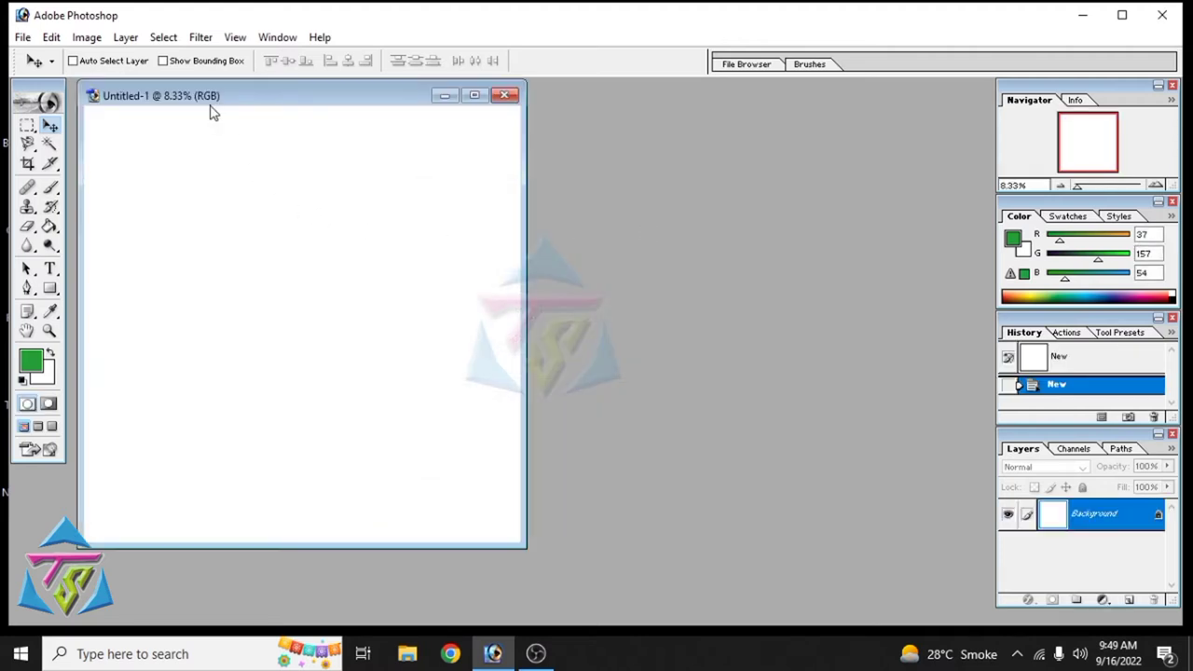
pyautogui.moveTo(210, 107); pyautogui.dragTo(359, 148)
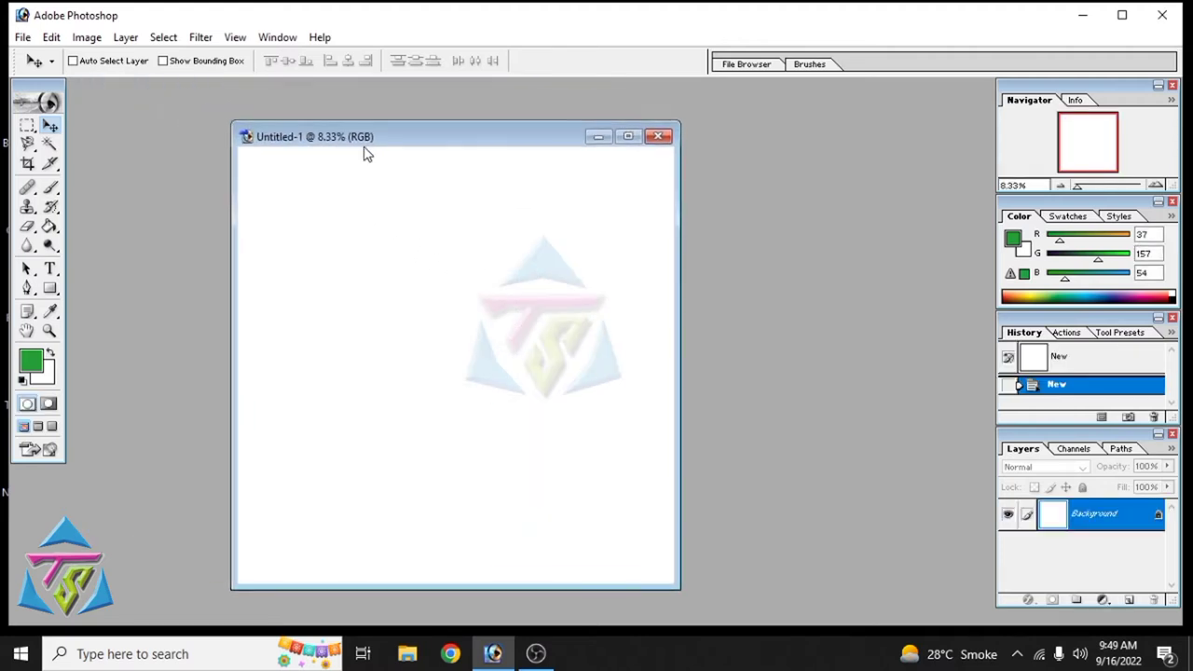
pyautogui.click(124, 37)
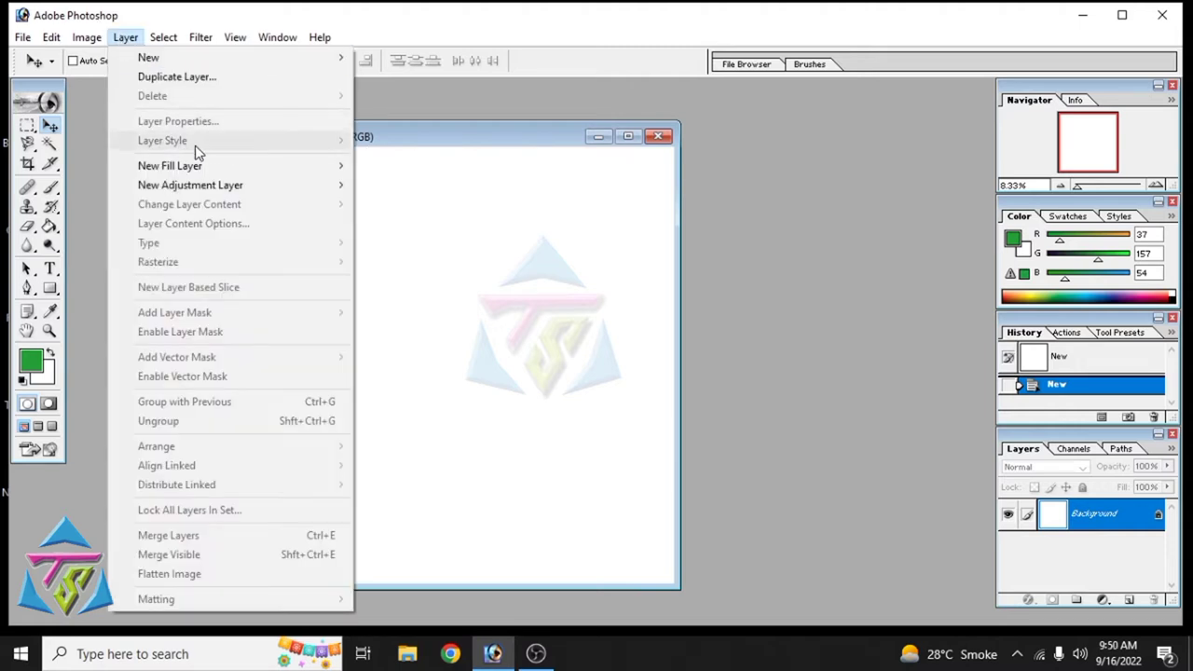
pyautogui.click(365, 203)
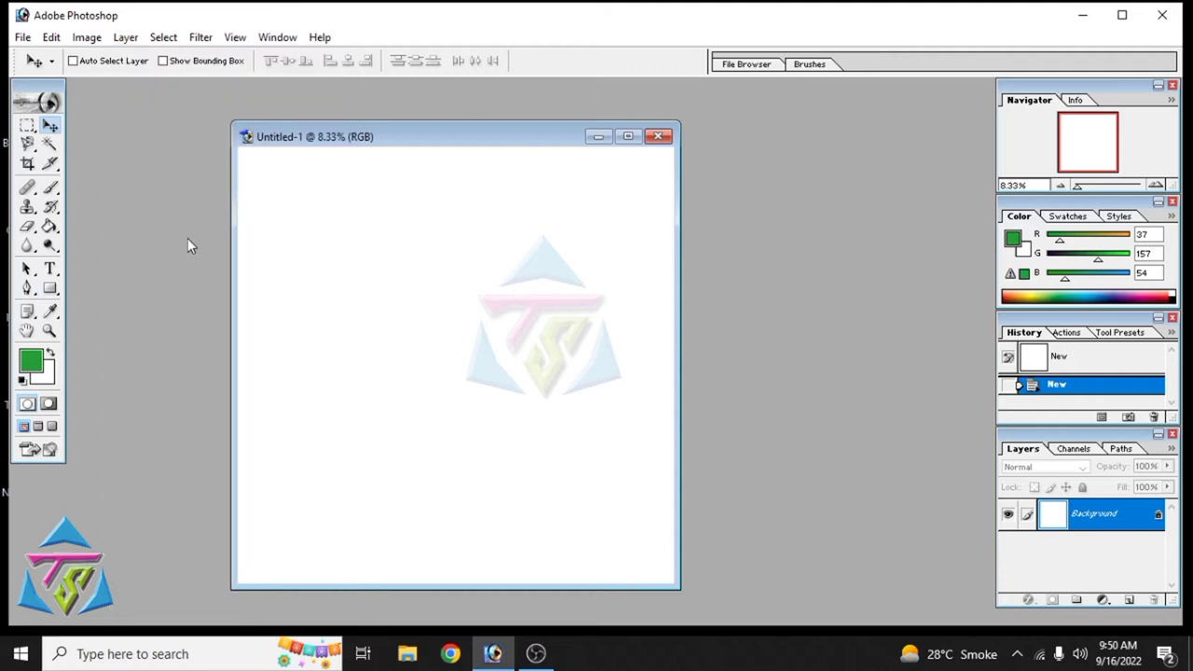
# Step: Select the Type tool and set the font size to 100 pt
pyautogui.click(50, 268)
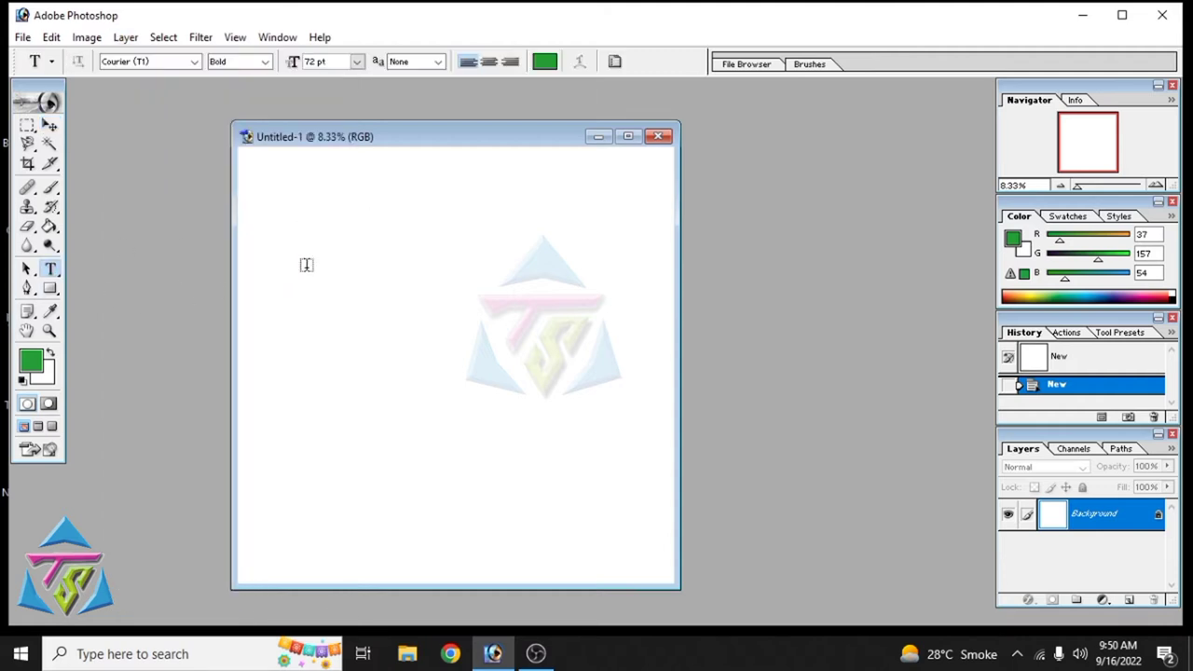
pyautogui.click(357, 61)
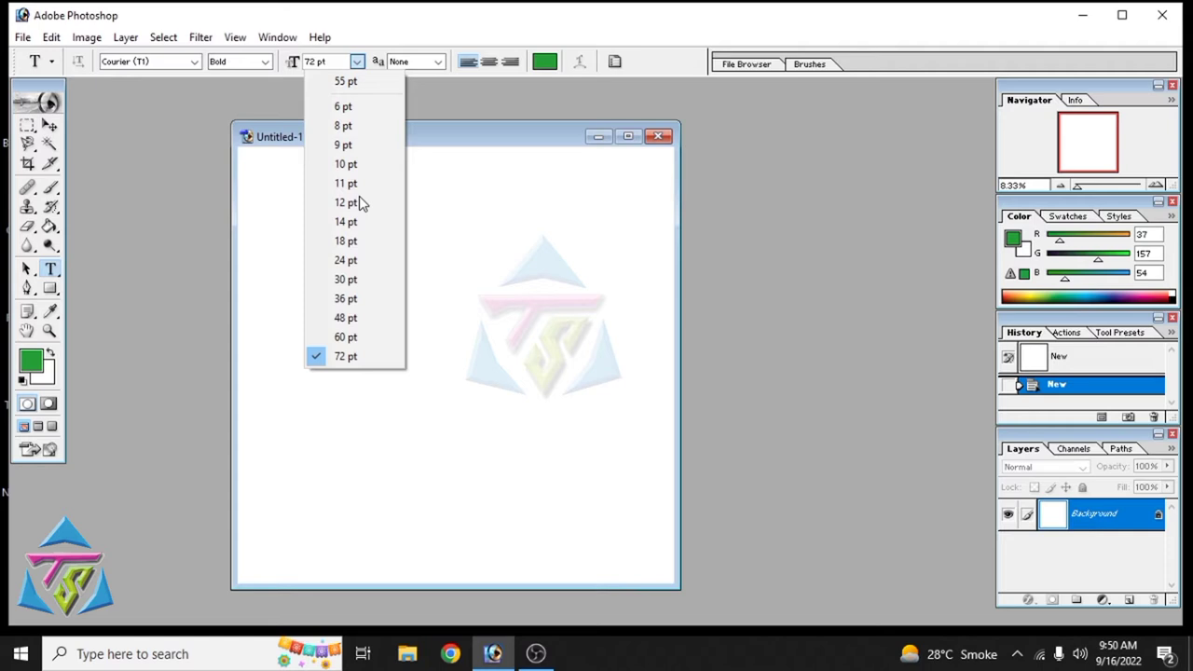
pyautogui.click(345, 357)
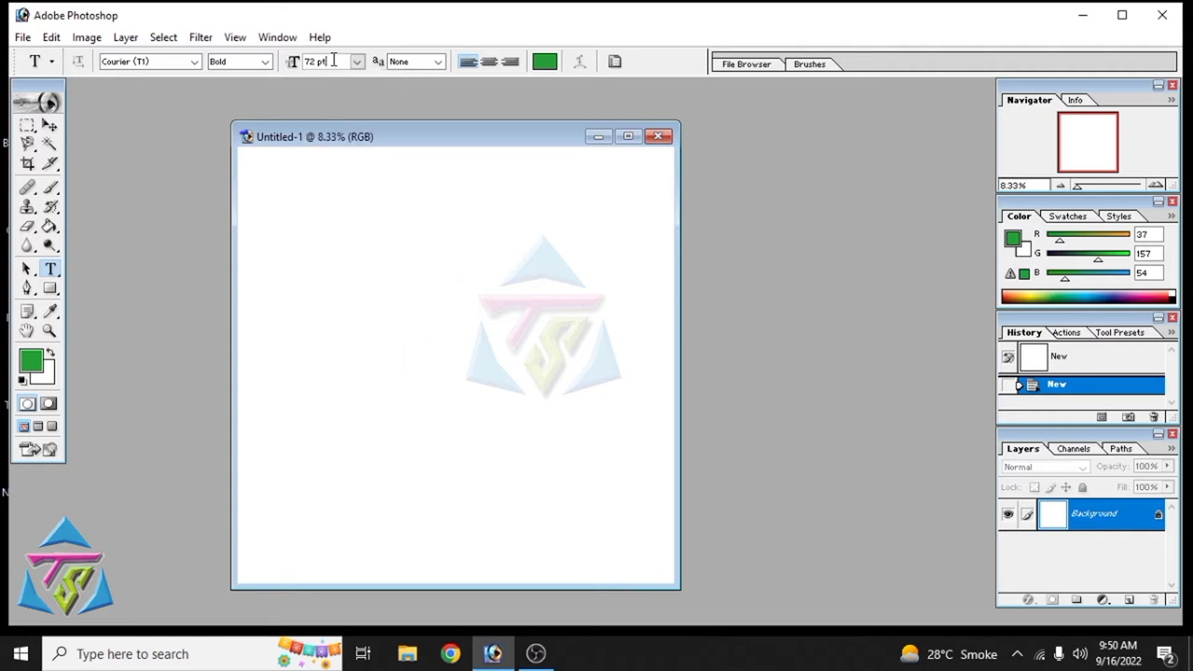
pyautogui.press('BackSpace')
pyautogui.write('100')
# Step: Type the green text 'learn skills with ts' and 'please subscribe' on two lines
pyautogui.click(274, 306)
pyautogui.write('1earn')
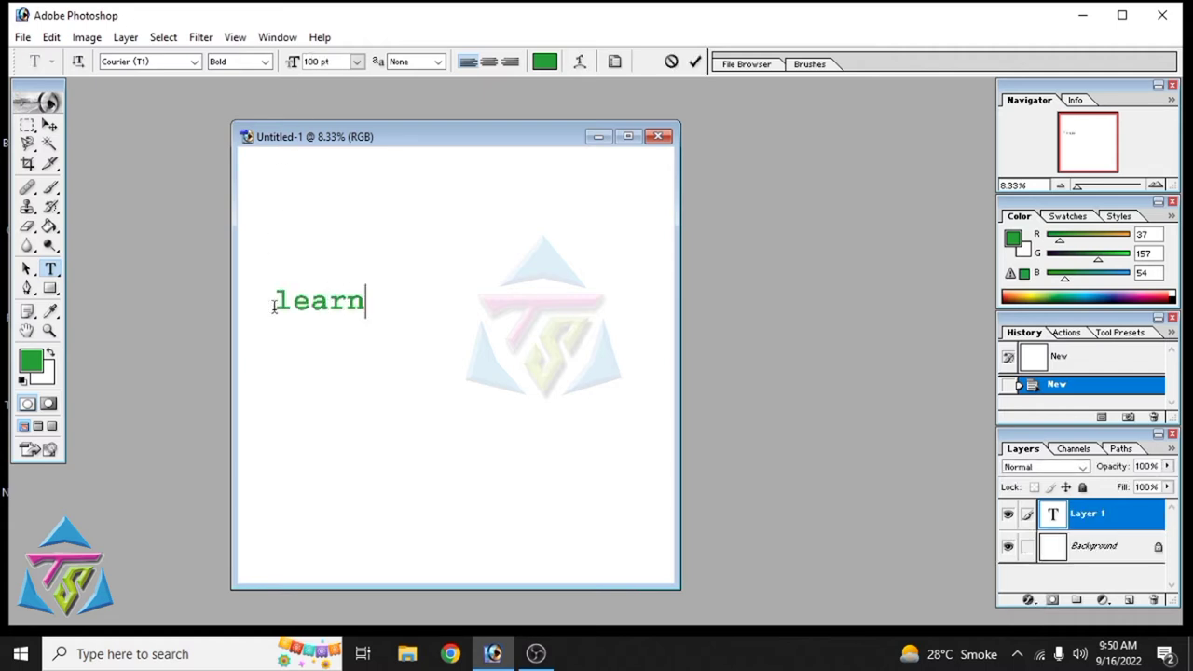
pyautogui.write(' skills w')
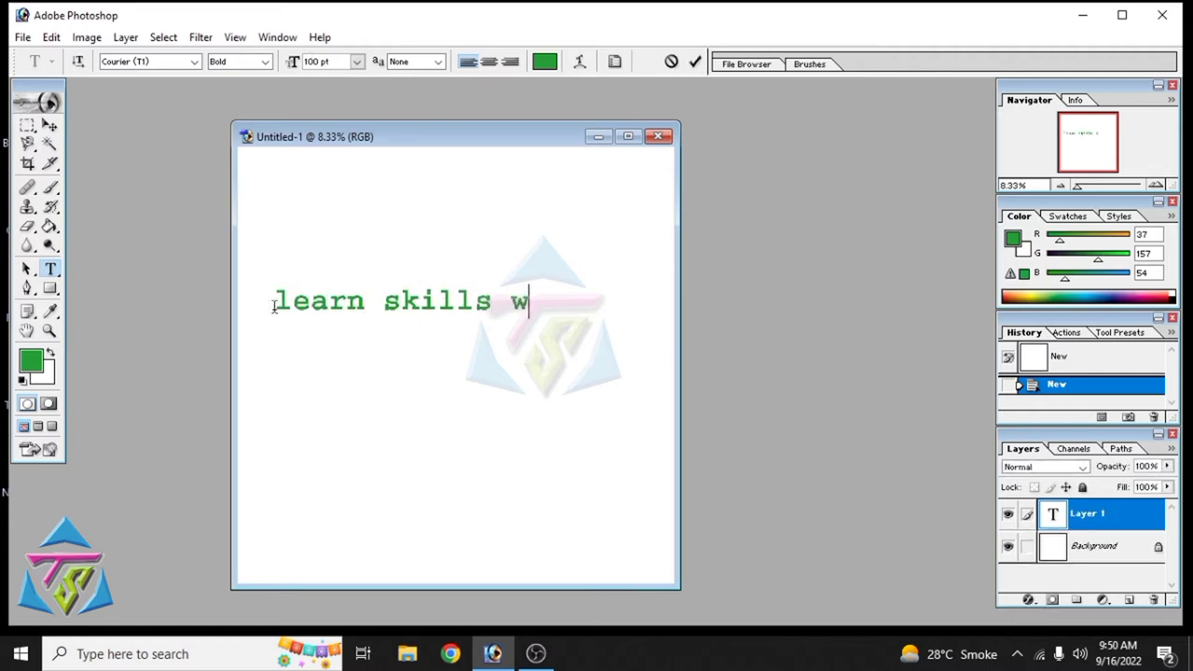
pyautogui.write('ith ts')
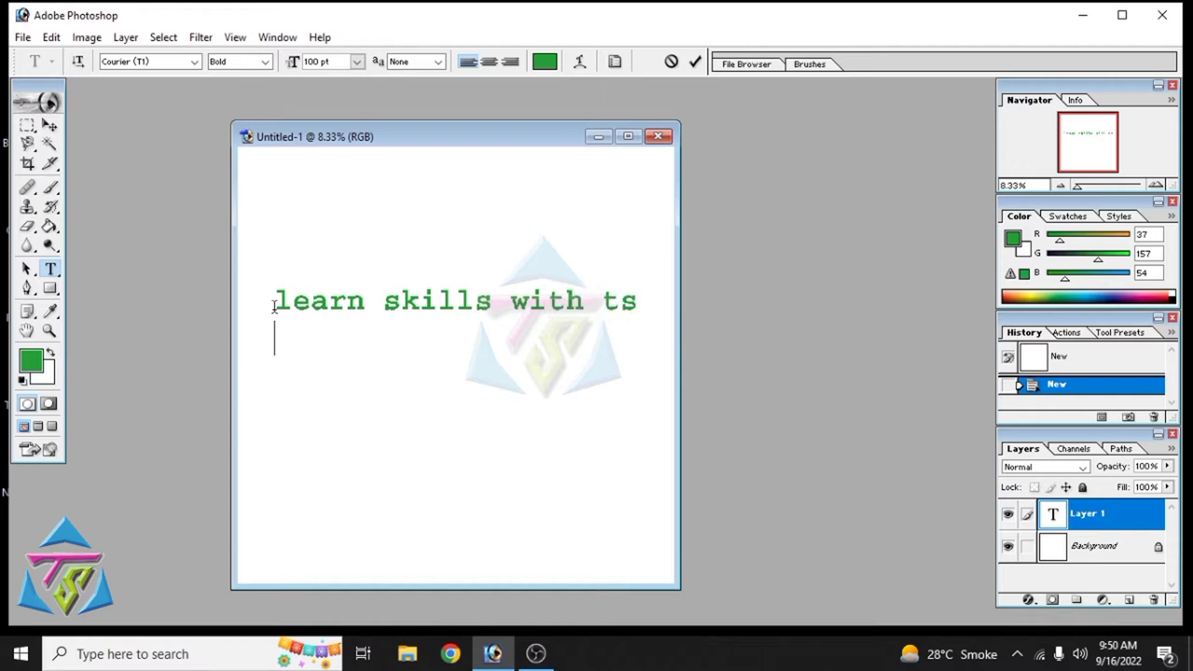
pyautogui.write('plea')
pyautogui.write('se subsc')
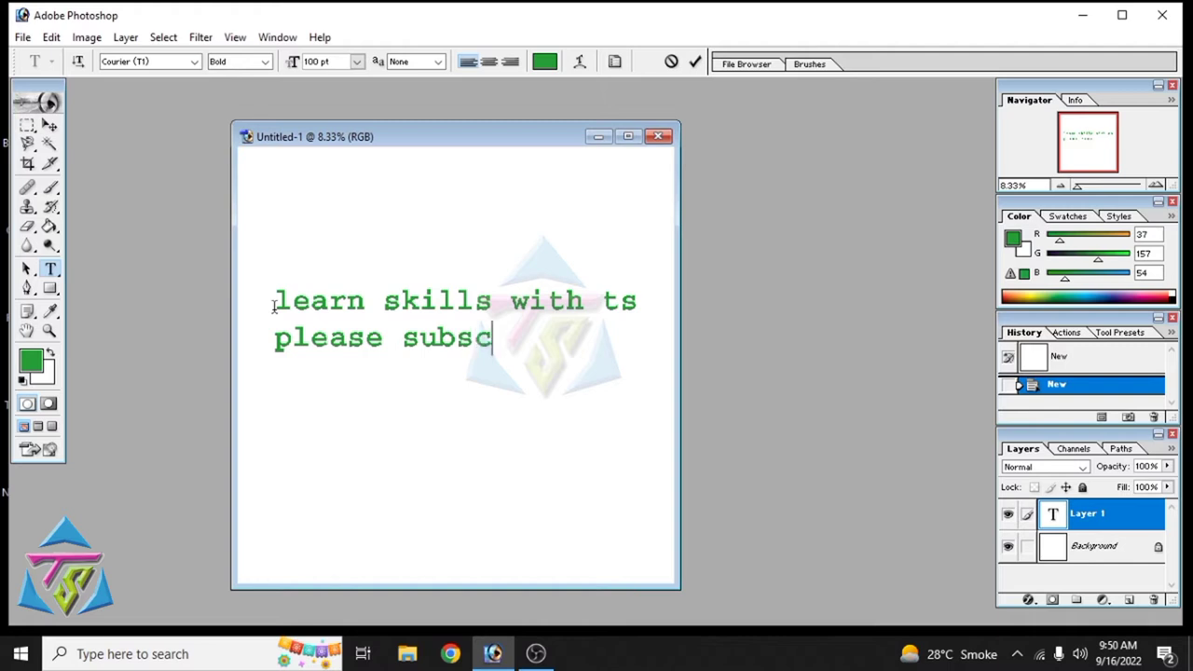
pyautogui.write('ribe')
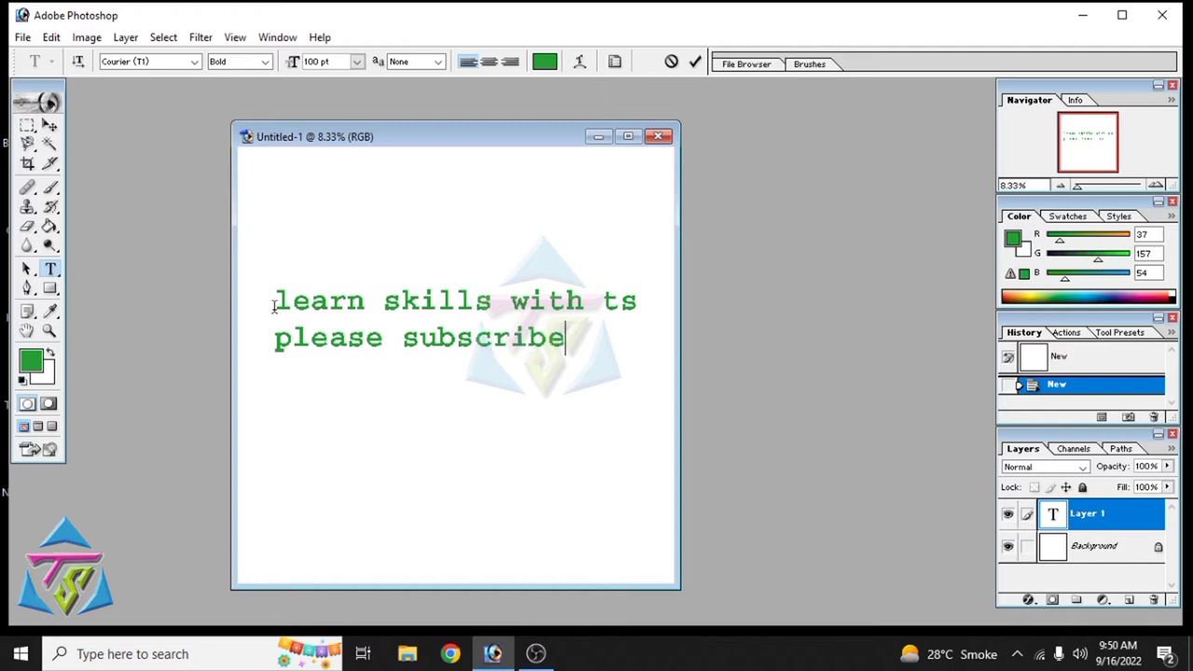
pyautogui.press('Return')
pyautogui.click(124, 37)
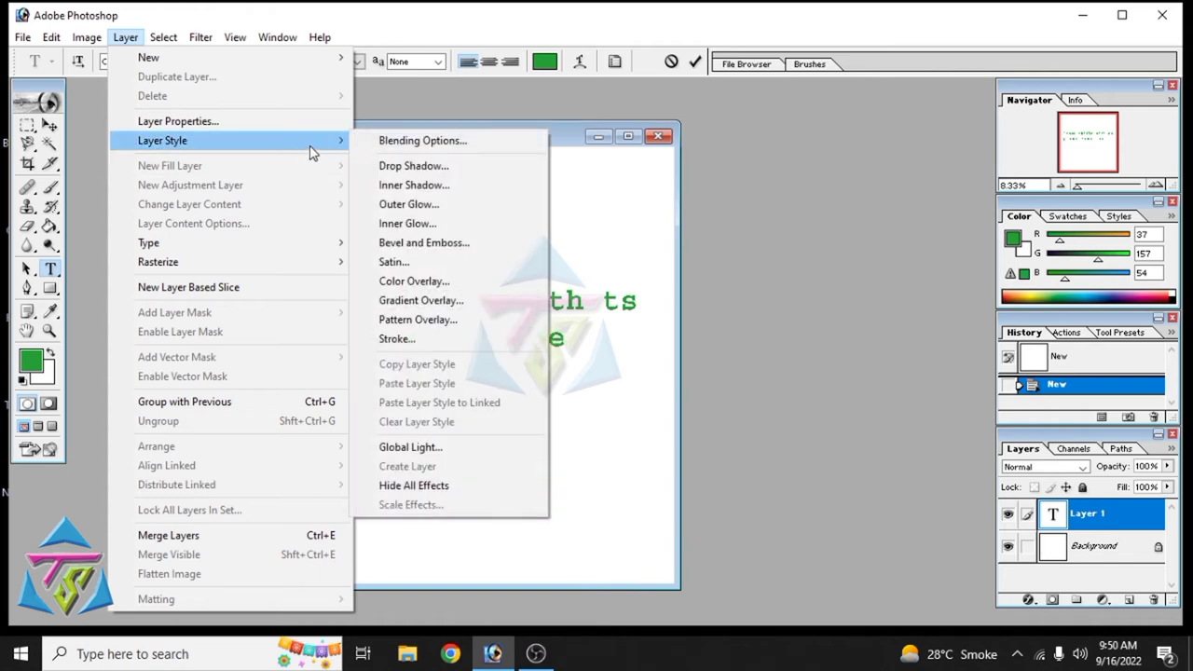
pyautogui.moveTo(162, 139)
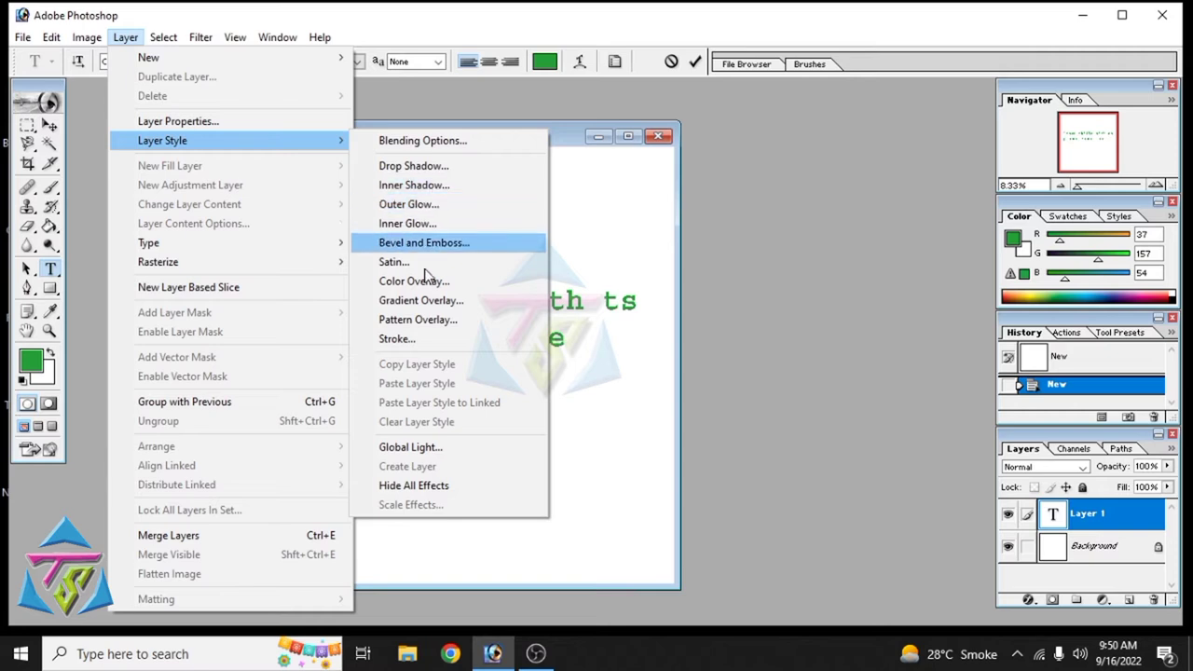
# Step: Open Blending Options for the text layer and move the Layer Style dialog aside
pyautogui.click(421, 147)
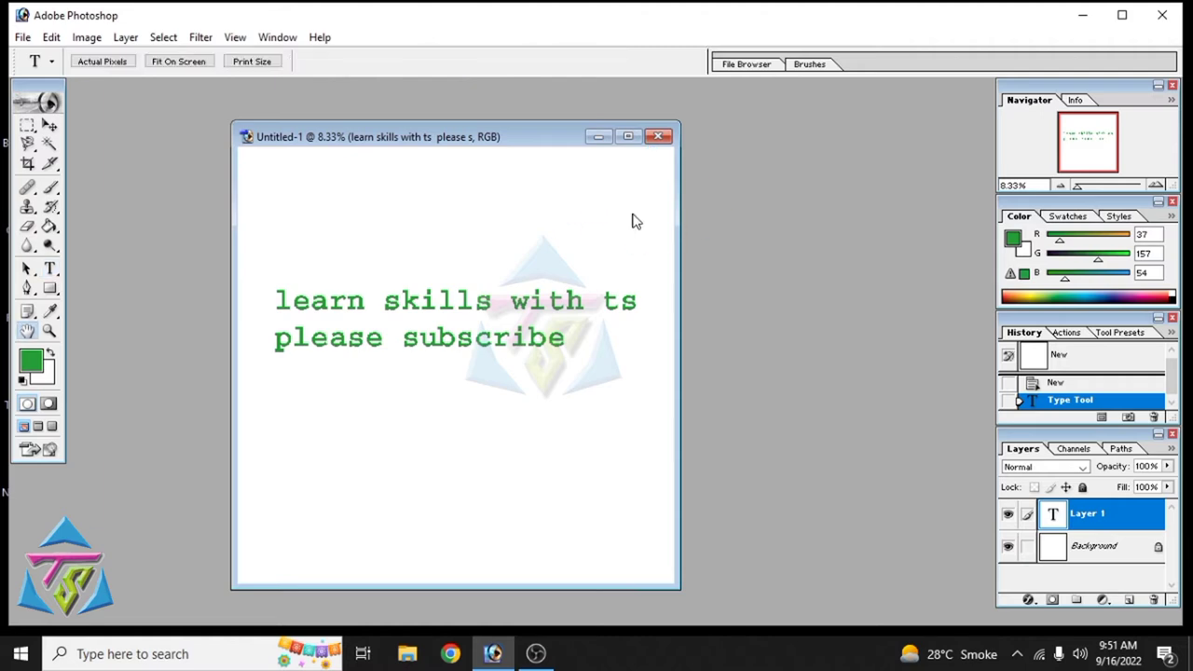
pyautogui.moveTo(865, 97)
pyautogui.mouseDown()
pyautogui.moveTo(788, 128)
pyautogui.moveTo(840, 99)
pyautogui.mouseUp()
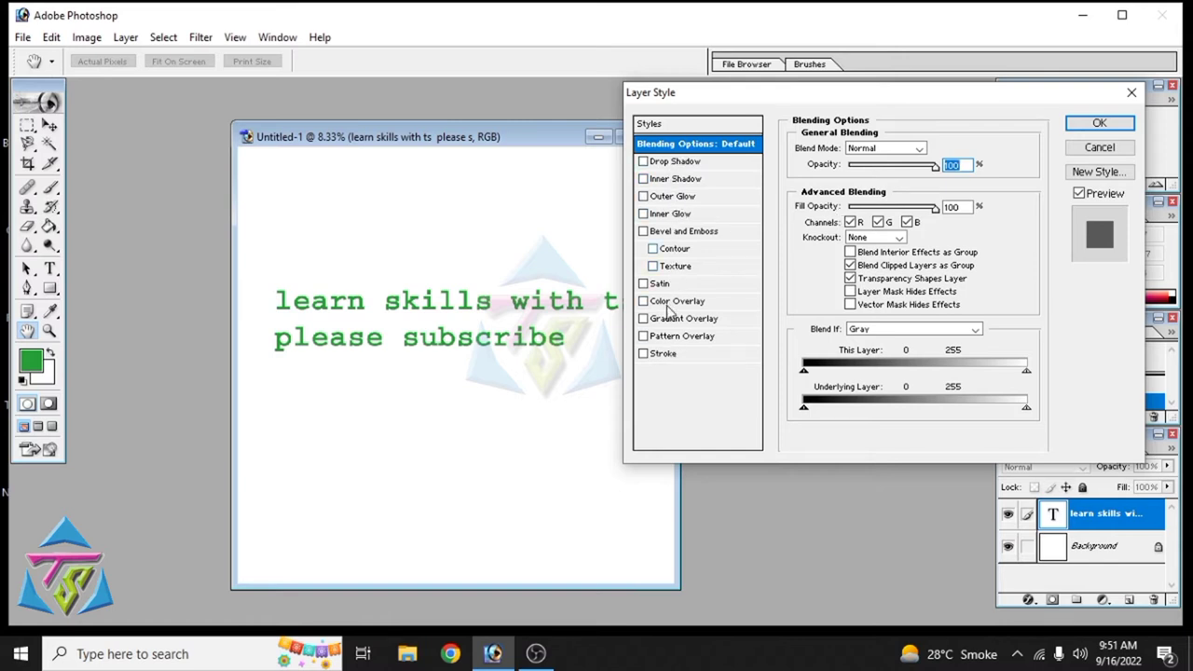
# Step: Enable a Drop Shadow on the text with colour #6C095D
pyautogui.click(694, 163)
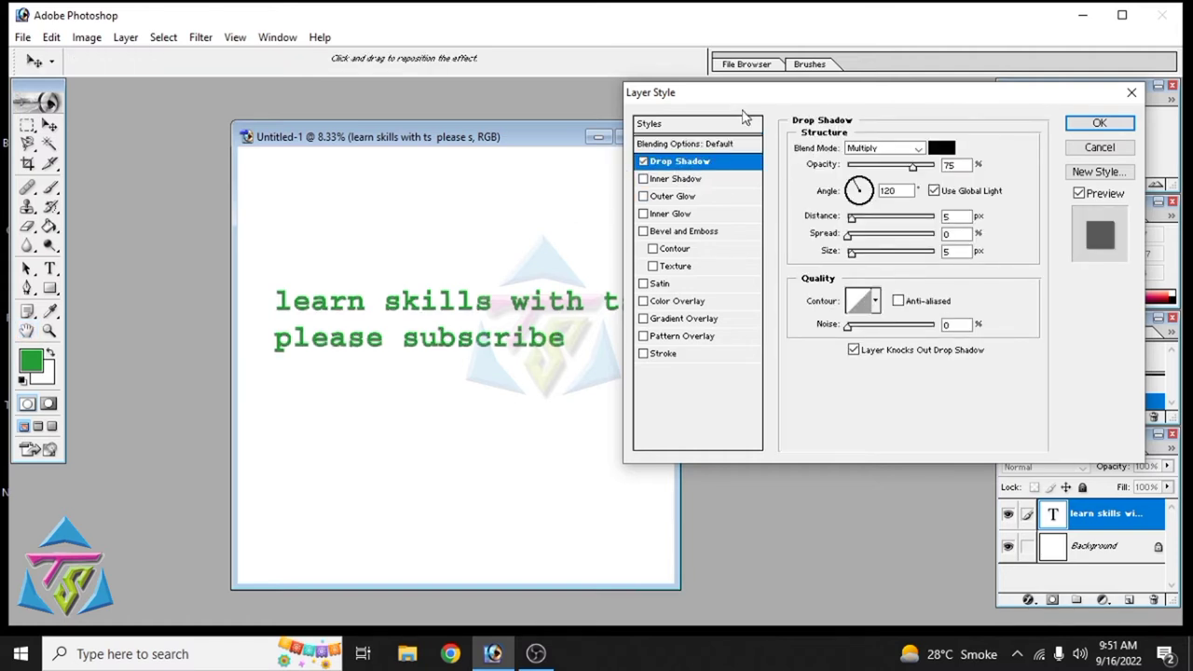
pyautogui.moveTo(732, 109); pyautogui.dragTo(769, 103)
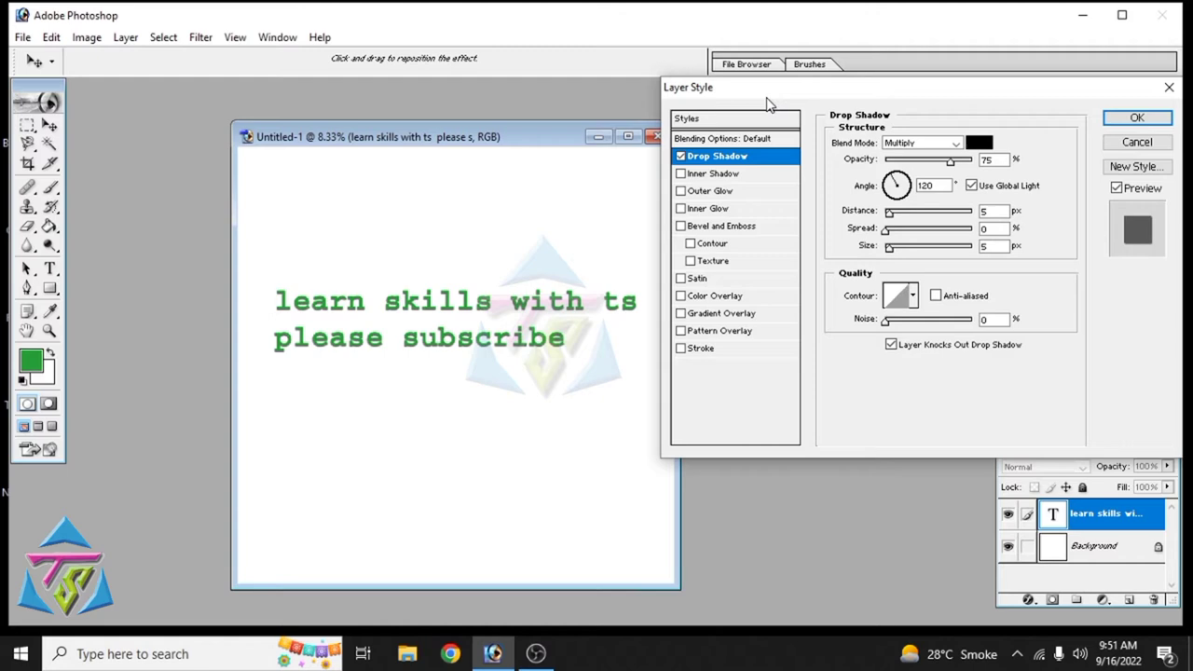
pyautogui.click(979, 145)
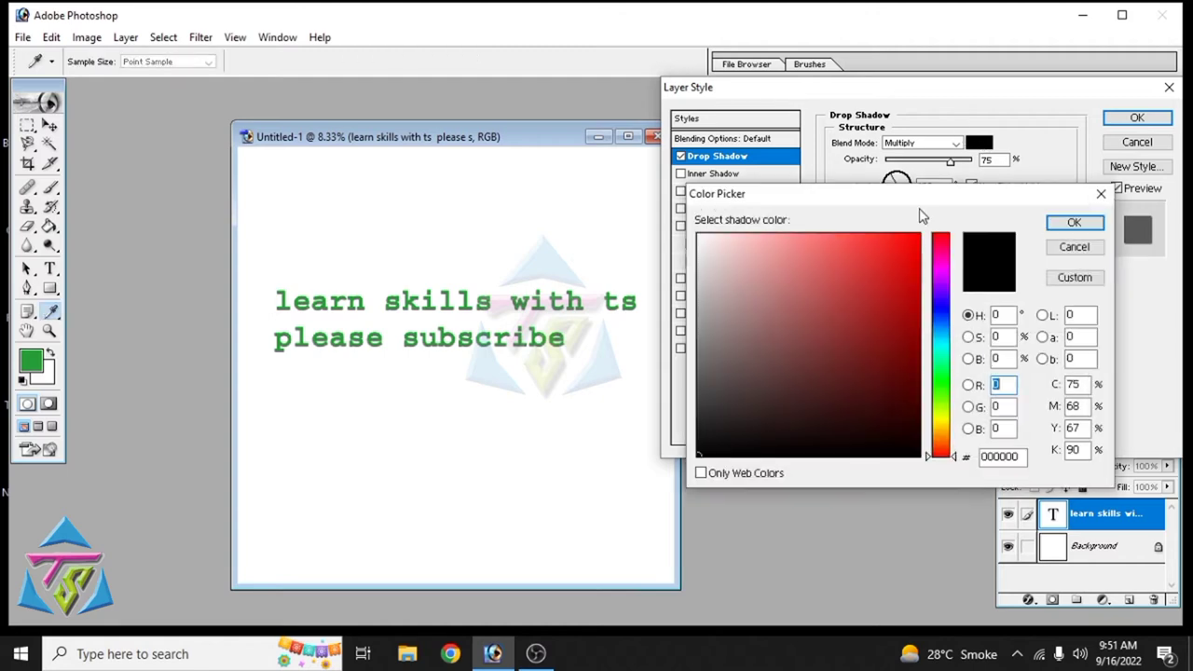
pyautogui.click(948, 268)
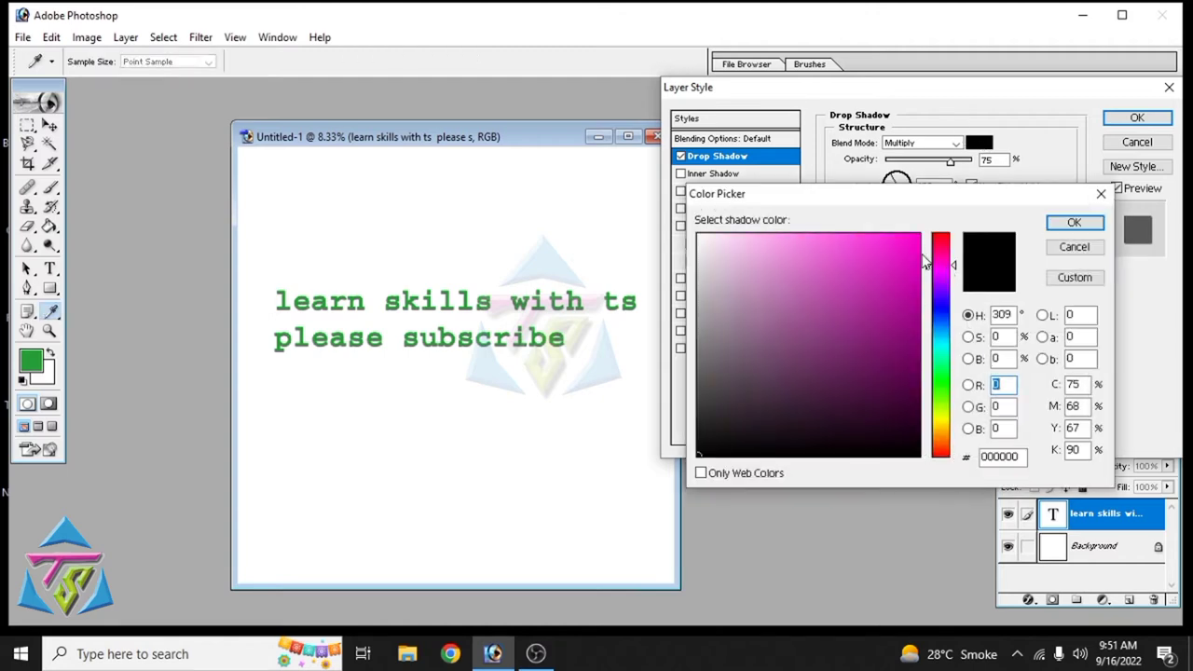
pyautogui.click(904, 339)
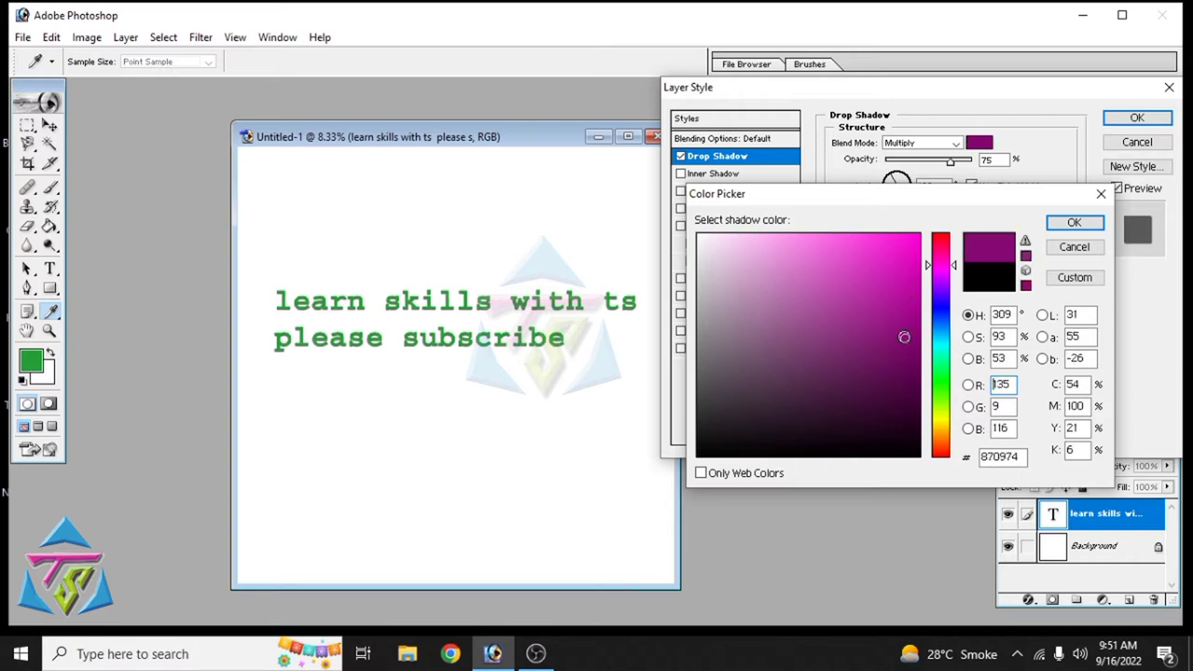
pyautogui.click(902, 362)
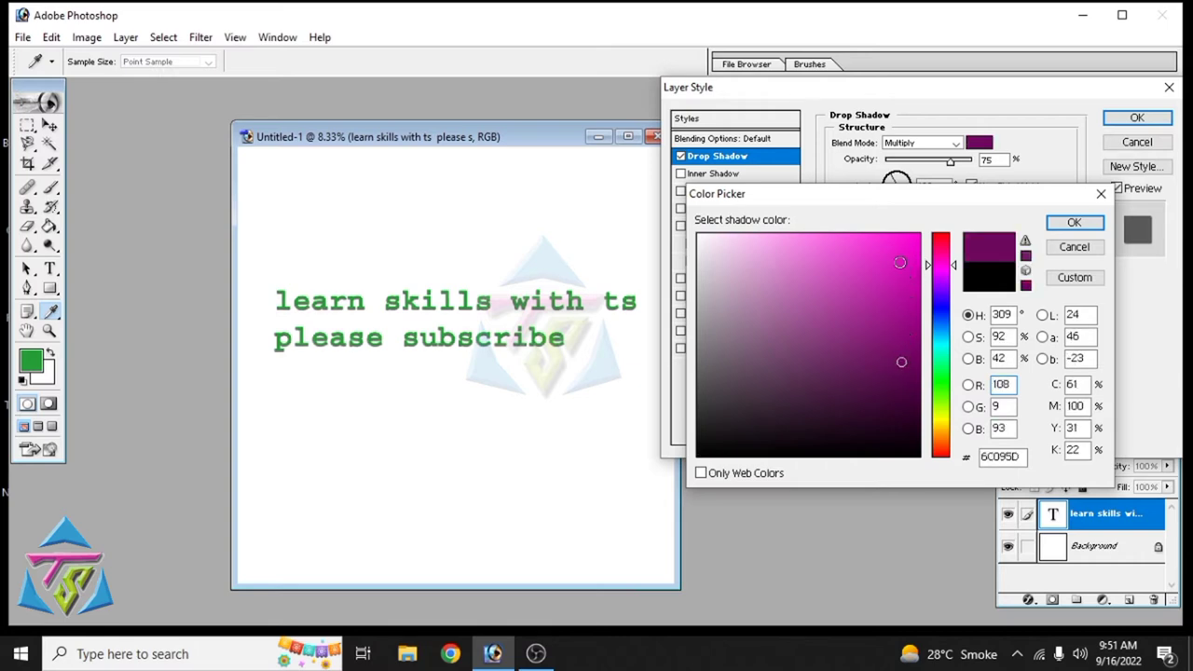
pyautogui.click(1074, 222)
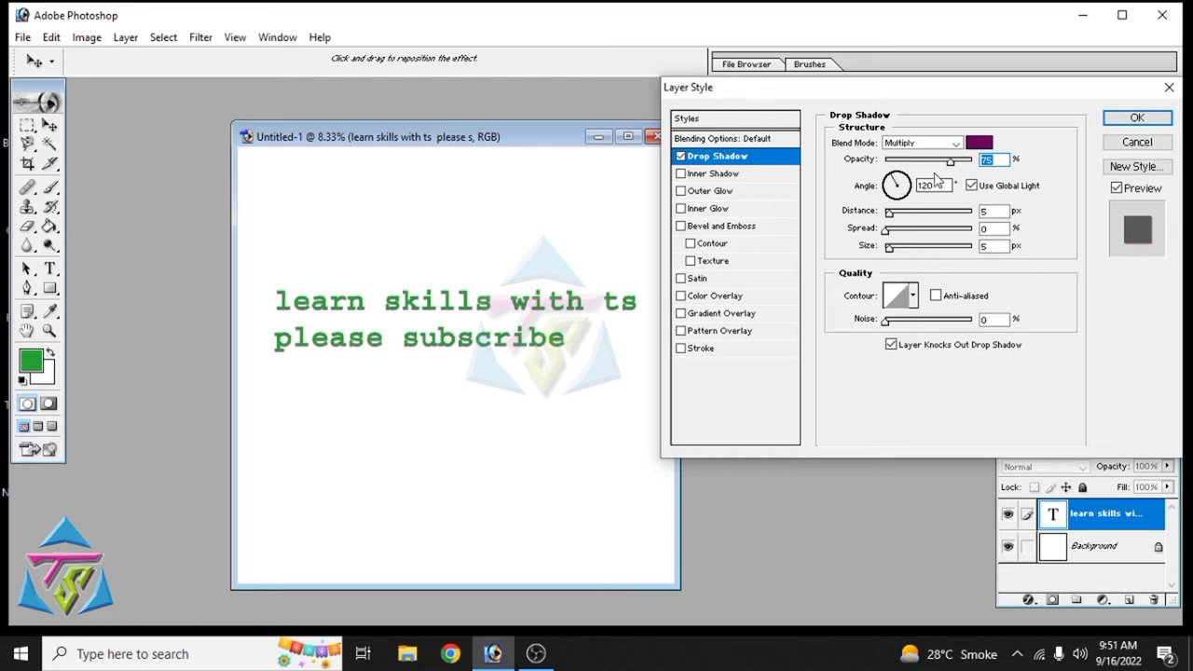
# Step: Set the shadow opacity to 99% and distance to about 55 px, then apply
pyautogui.moveTo(951, 165)
pyautogui.mouseDown()
pyautogui.moveTo(902, 166)
pyautogui.moveTo(973, 166)
pyautogui.mouseUp()
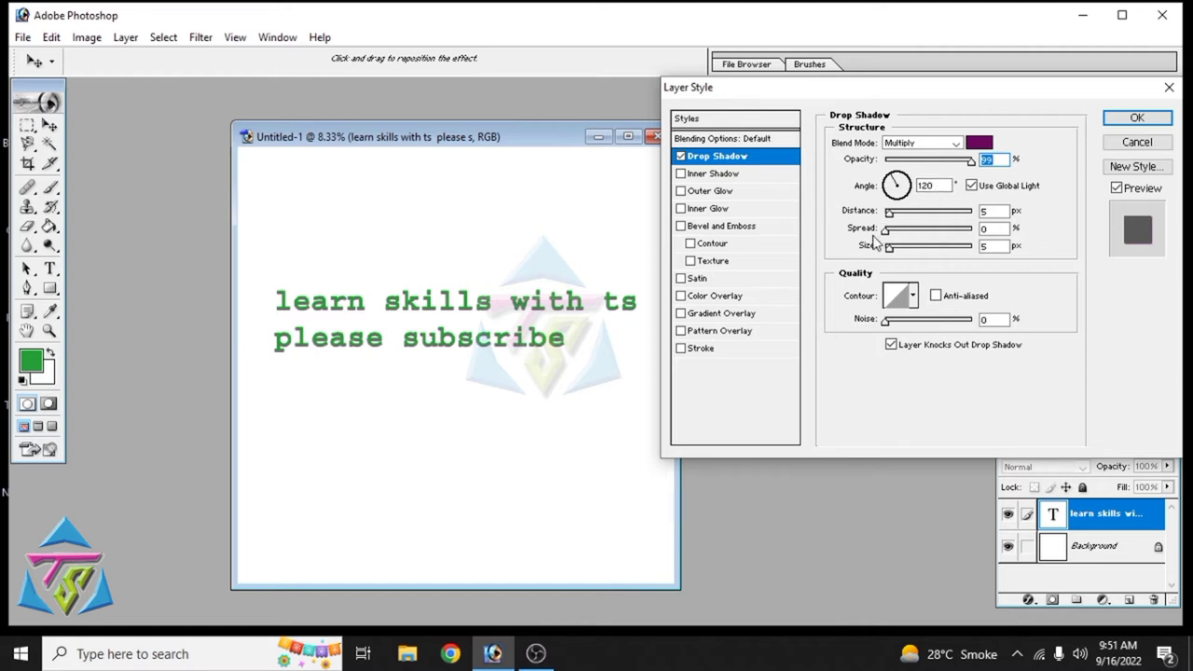
pyautogui.moveTo(890, 213); pyautogui.dragTo(893, 215)
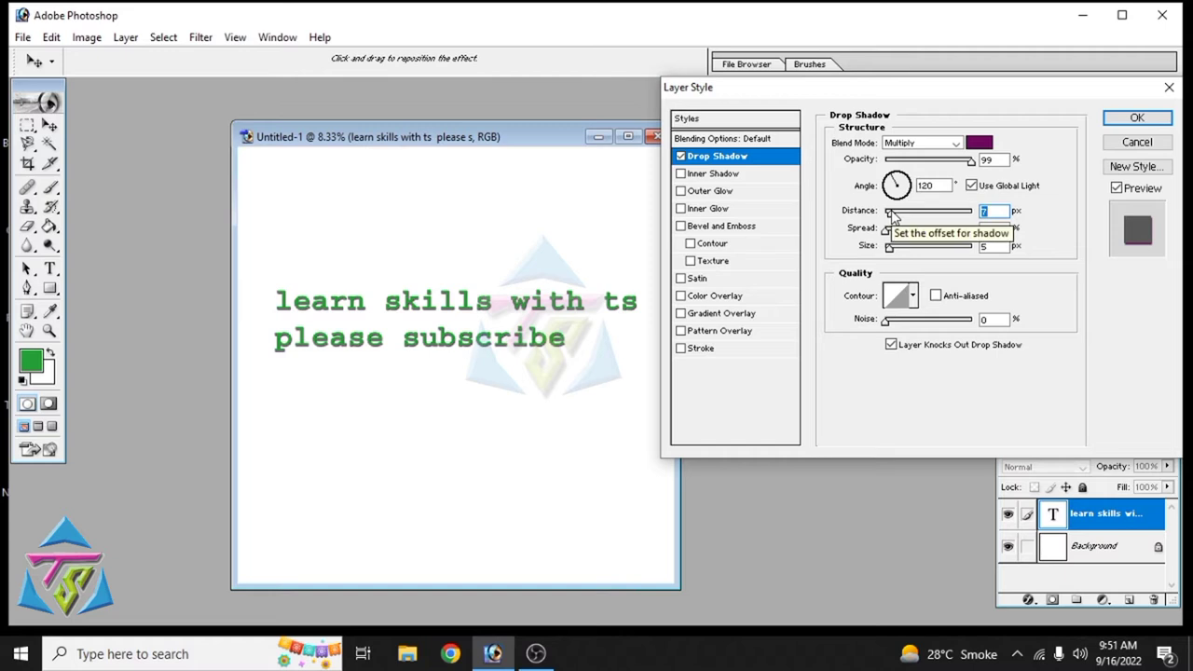
pyautogui.moveTo(892, 215); pyautogui.dragTo(914, 216)
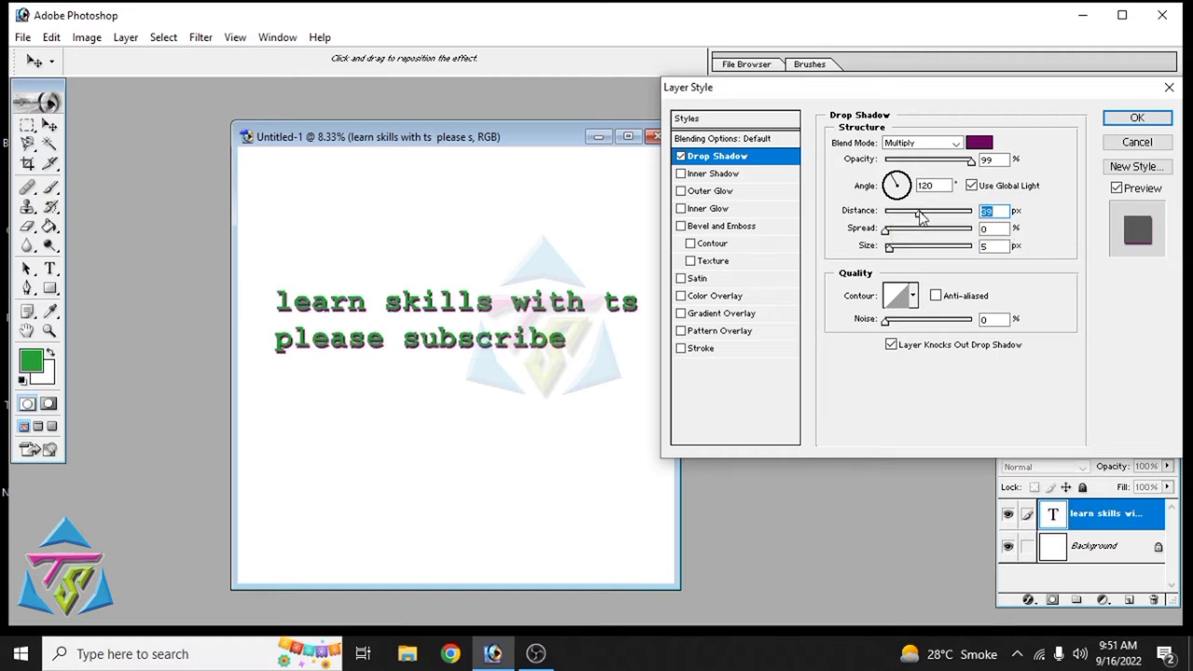
pyautogui.moveTo(921, 216); pyautogui.dragTo(938, 217)
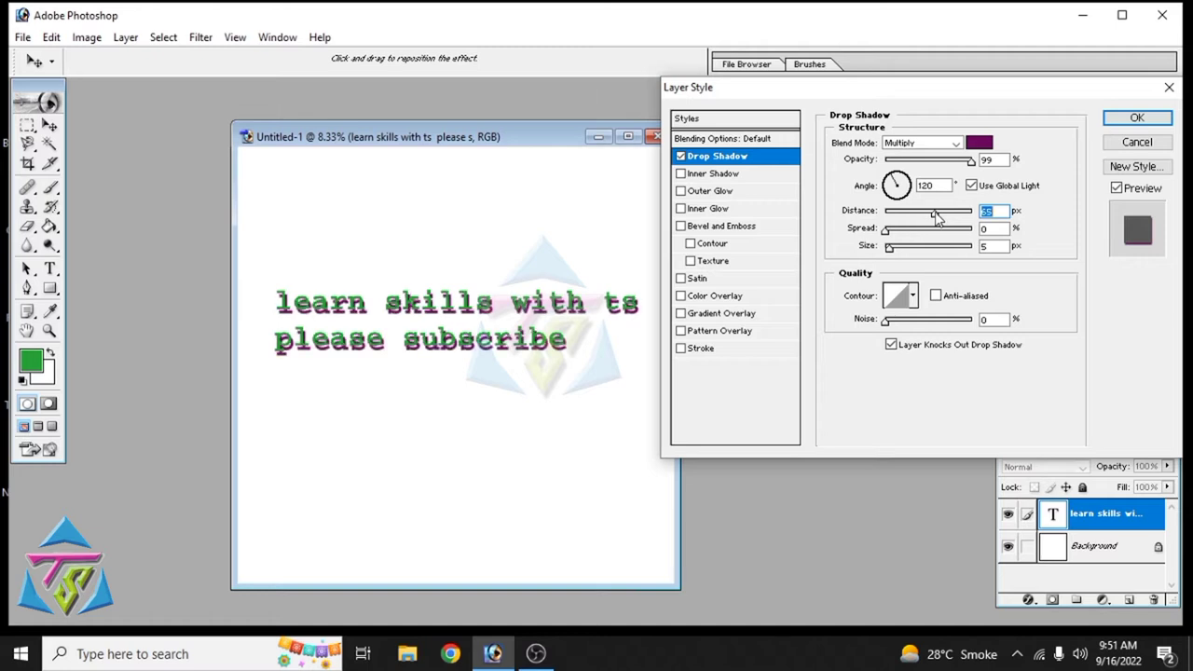
pyautogui.press('Return')
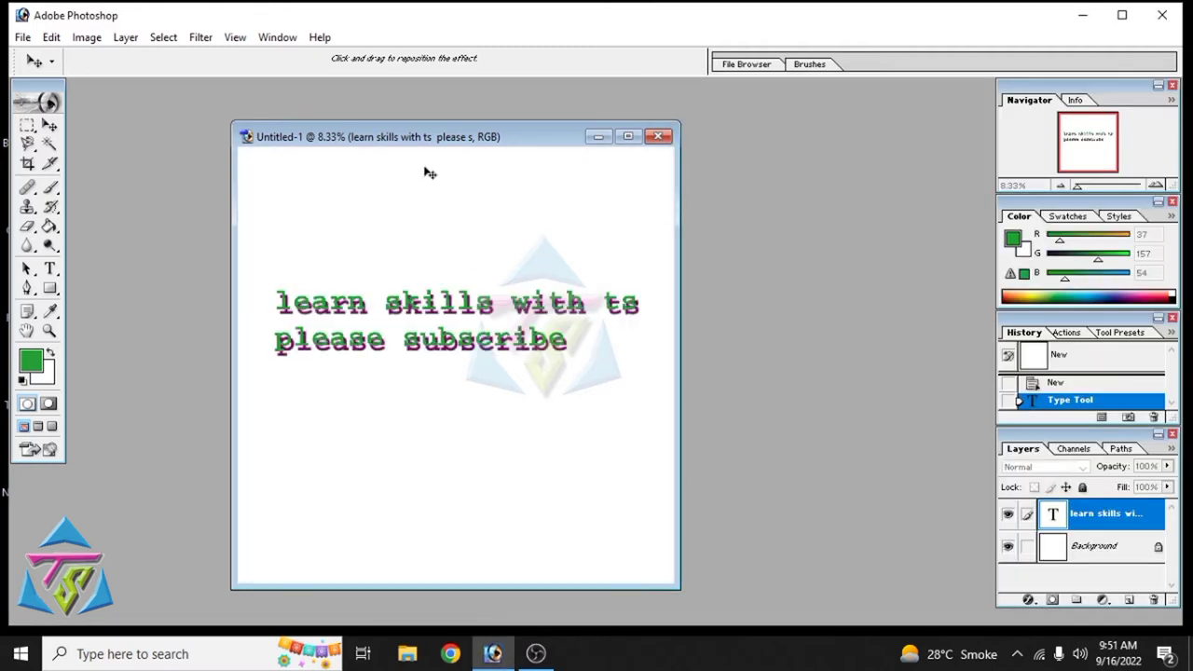
# Step: Reopen the drop shadow settings and reduce the shadow distance to 18 px
pyautogui.click(125, 37)
pyautogui.click(556, 296)
pyautogui.moveTo(537, 335); pyautogui.dragTo(536, 334)
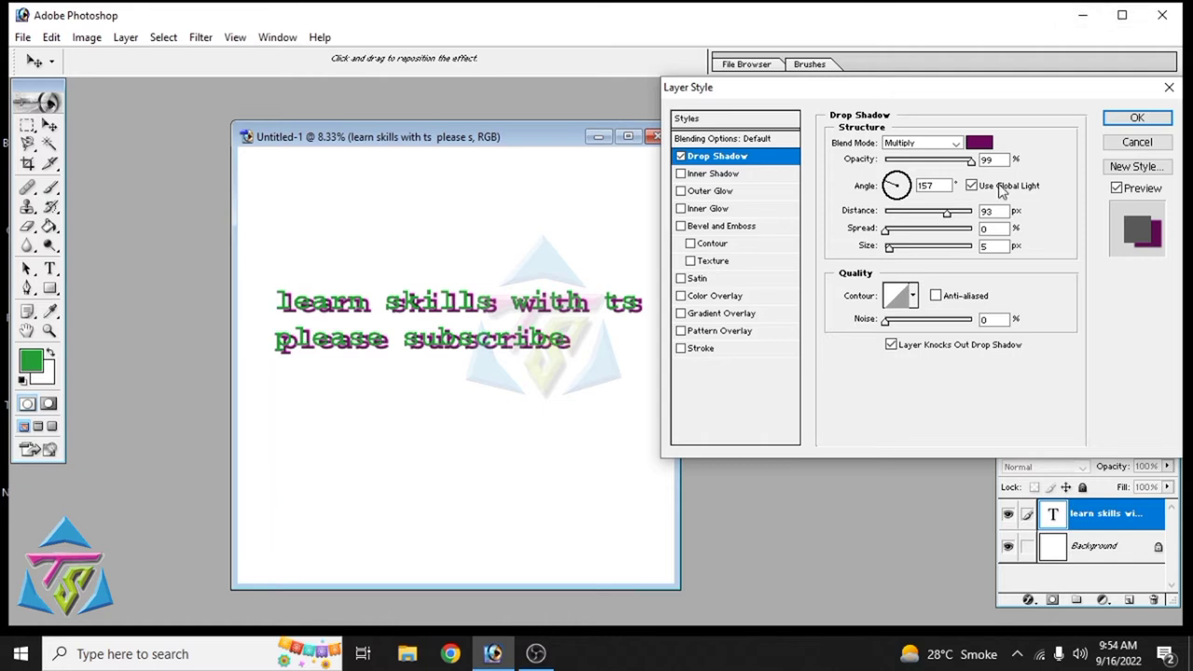
pyautogui.moveTo(947, 215)
pyautogui.mouseDown()
pyautogui.moveTo(901, 217)
pyautogui.moveTo(961, 216)
pyautogui.moveTo(944, 227)
pyautogui.mouseUp()
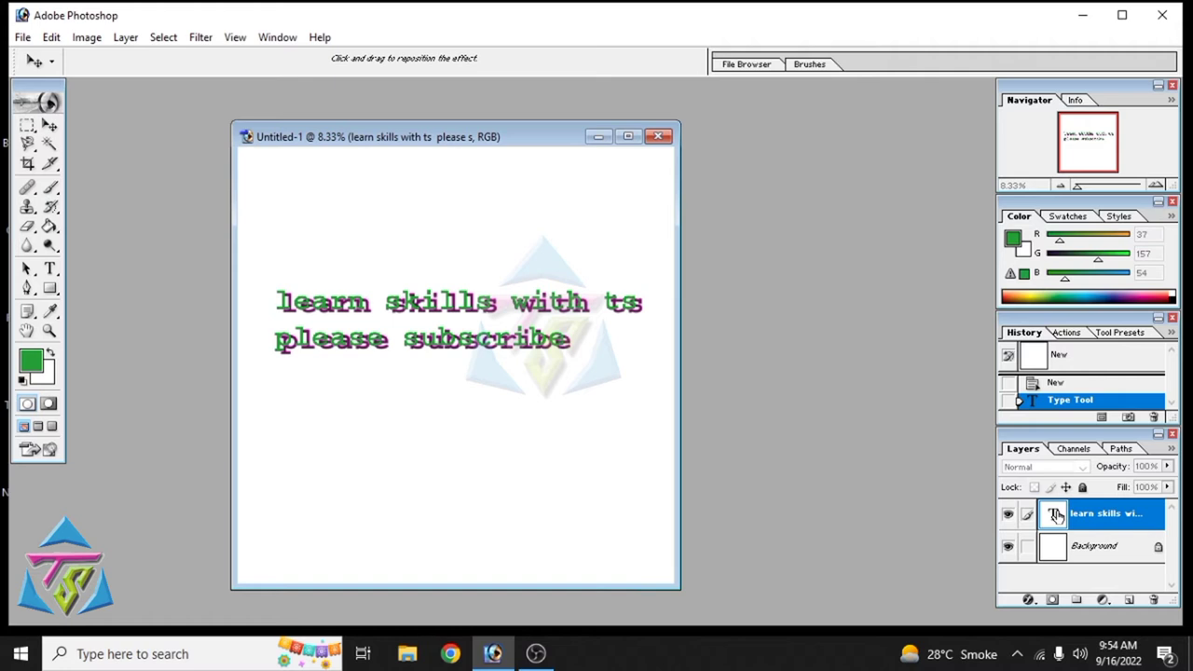
# Step: Reopen the drop shadow and set distance 53 px and angle 86°
pyautogui.click(124, 38)
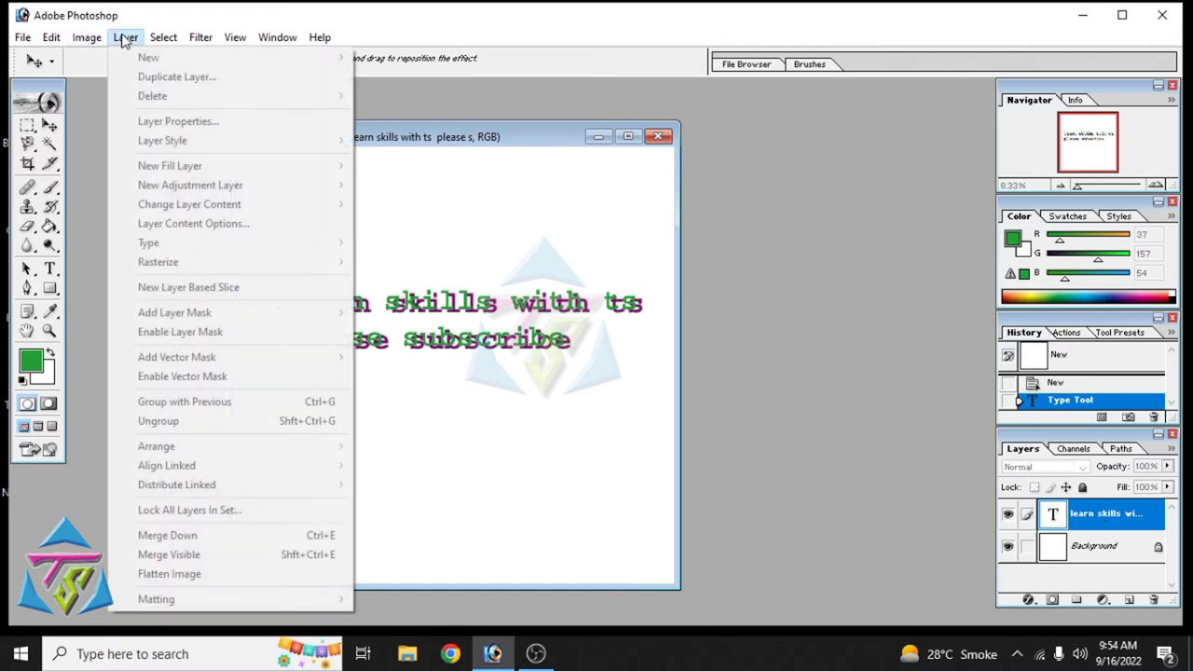
pyautogui.click(417, 327)
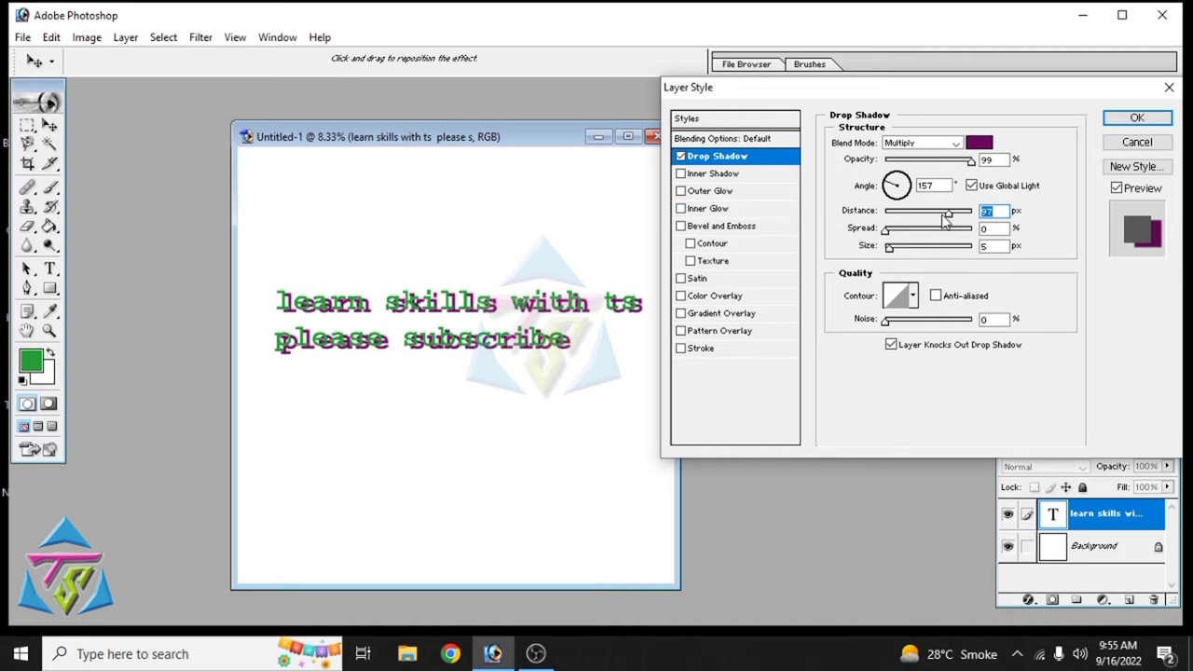
pyautogui.moveTo(949, 216); pyautogui.dragTo(929, 220)
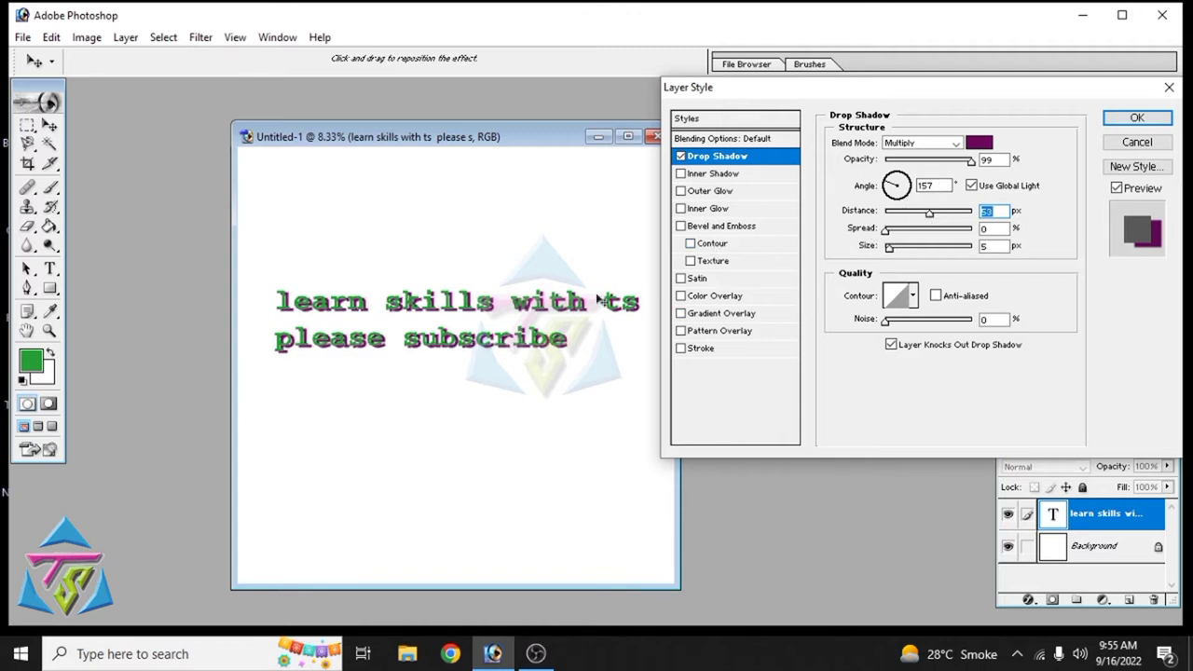
pyautogui.doubleClick(942, 186)
pyautogui.moveTo(896, 186); pyautogui.dragTo(902, 191)
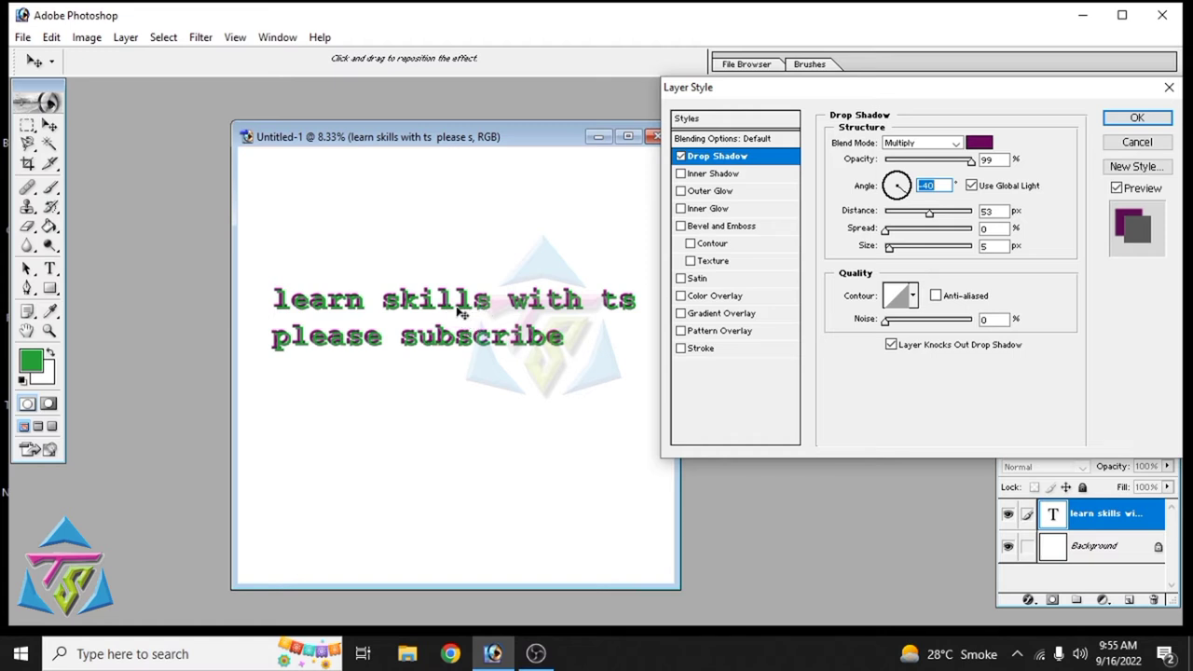
pyautogui.click(913, 186)
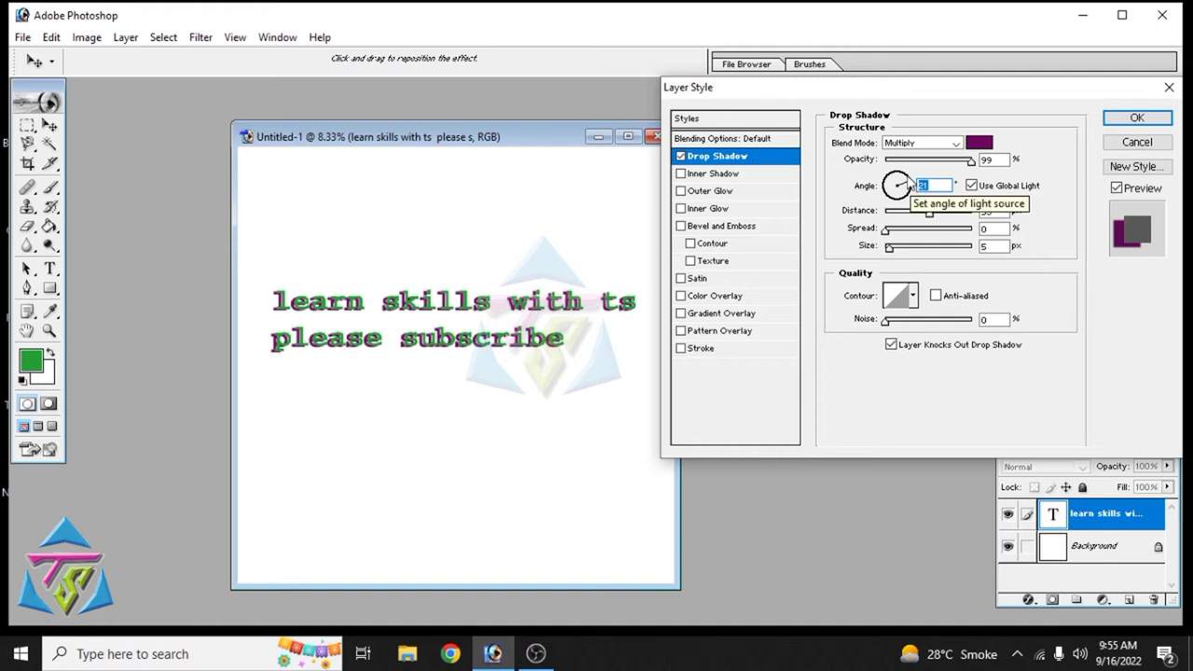
pyautogui.click(909, 183)
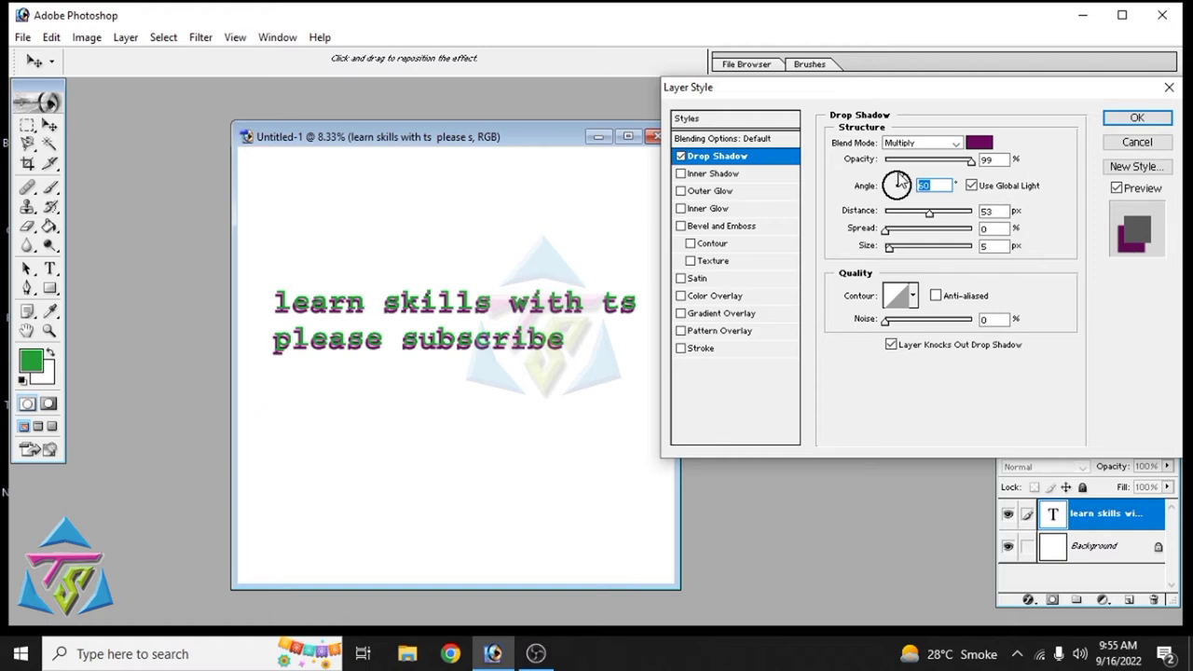
pyautogui.moveTo(901, 182); pyautogui.dragTo(886, 184)
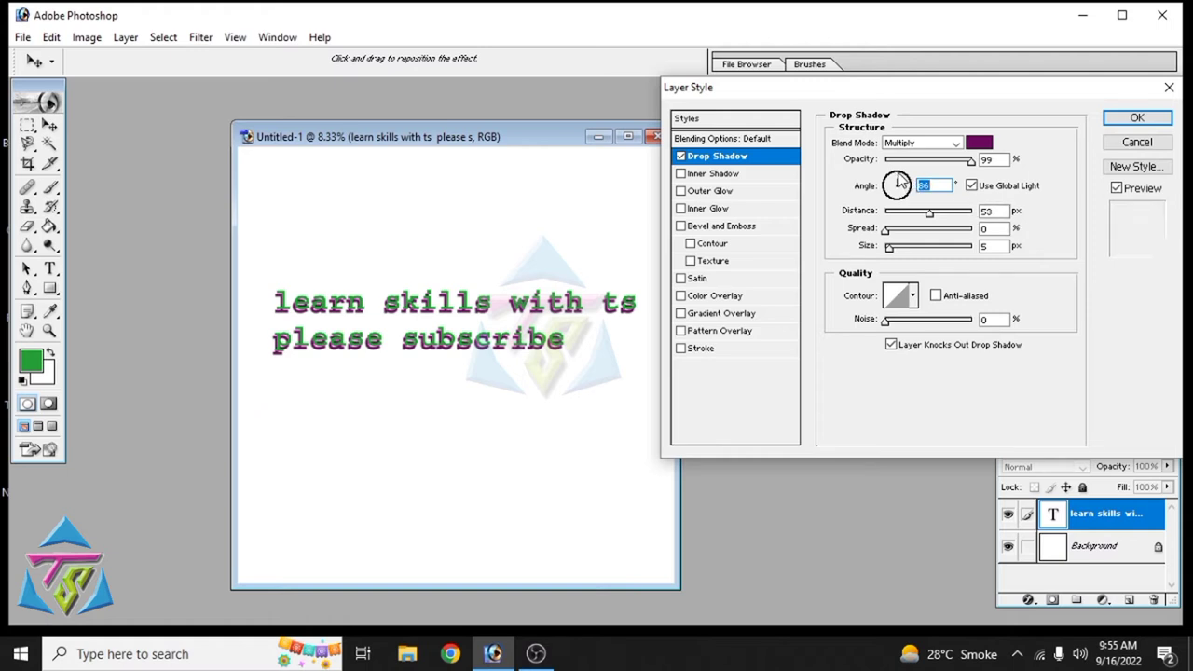
# Step: Set the shadow spread to 6% and apply the drop shadow
pyautogui.click(889, 233)
pyautogui.moveTo(888, 235)
pyautogui.mouseDown()
pyautogui.moveTo(974, 239)
pyautogui.moveTo(893, 237)
pyautogui.moveTo(893, 250)
pyautogui.moveTo(937, 254)
pyautogui.moveTo(896, 252)
pyautogui.mouseUp()
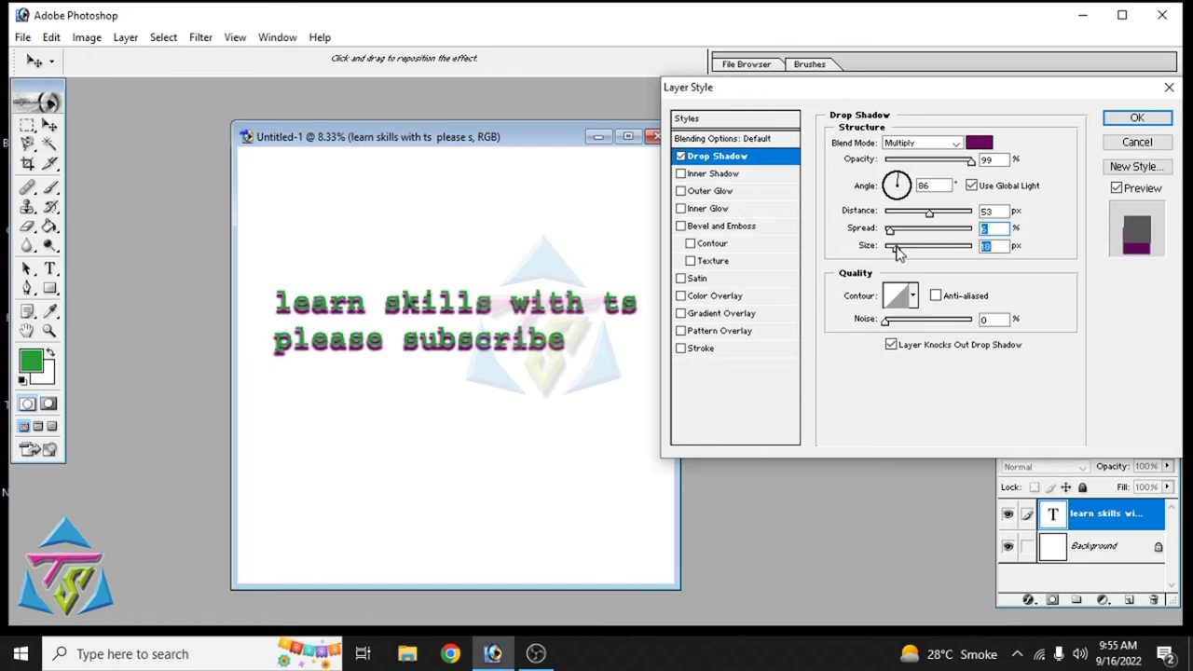
pyautogui.press('Return')
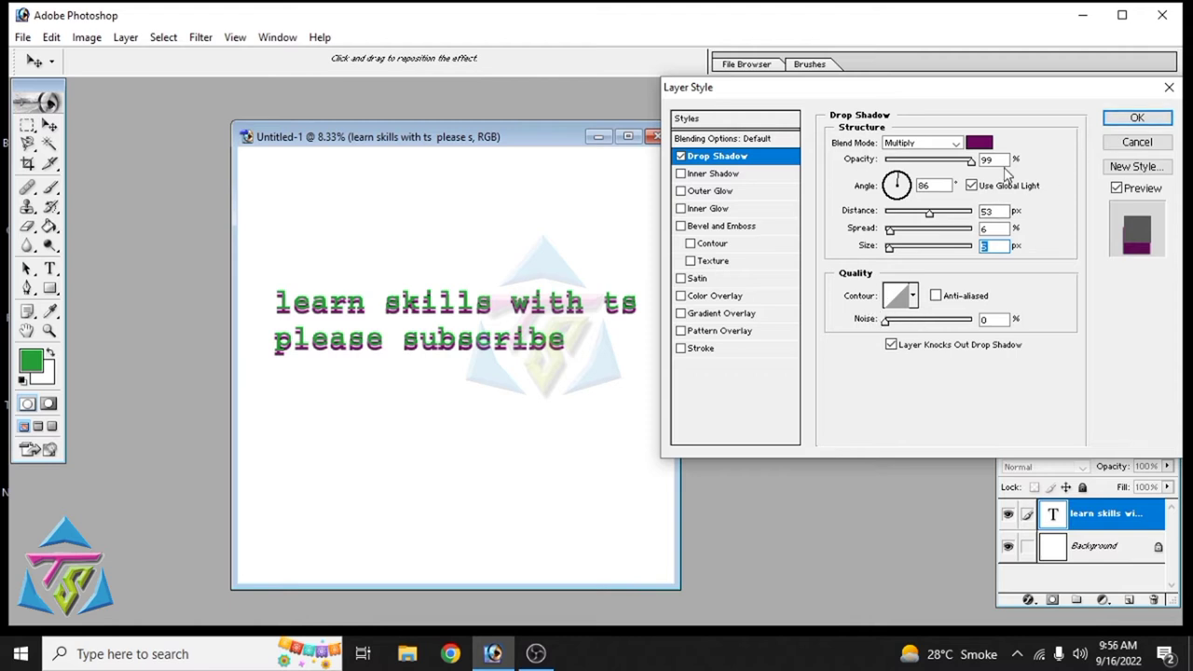
pyautogui.click(1143, 123)
# Step: Add a dark blue (121C73) Color Overlay at 97% opacity to the text
pyautogui.click(125, 37)
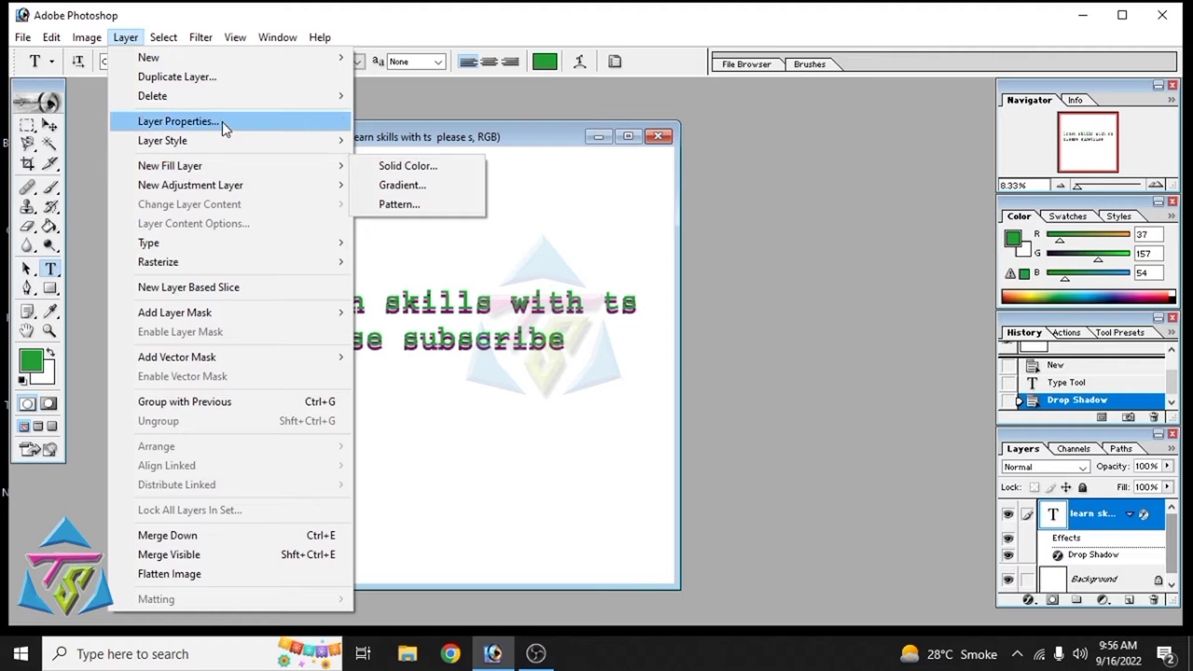
pyautogui.moveTo(163, 140)
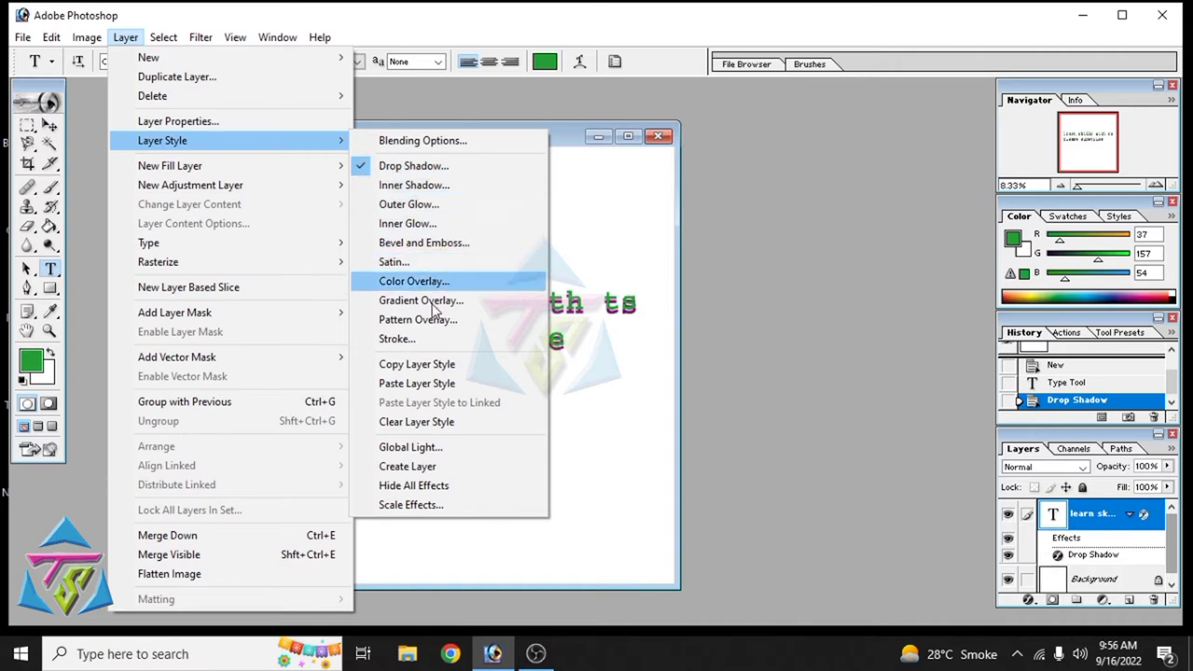
pyautogui.click(527, 132)
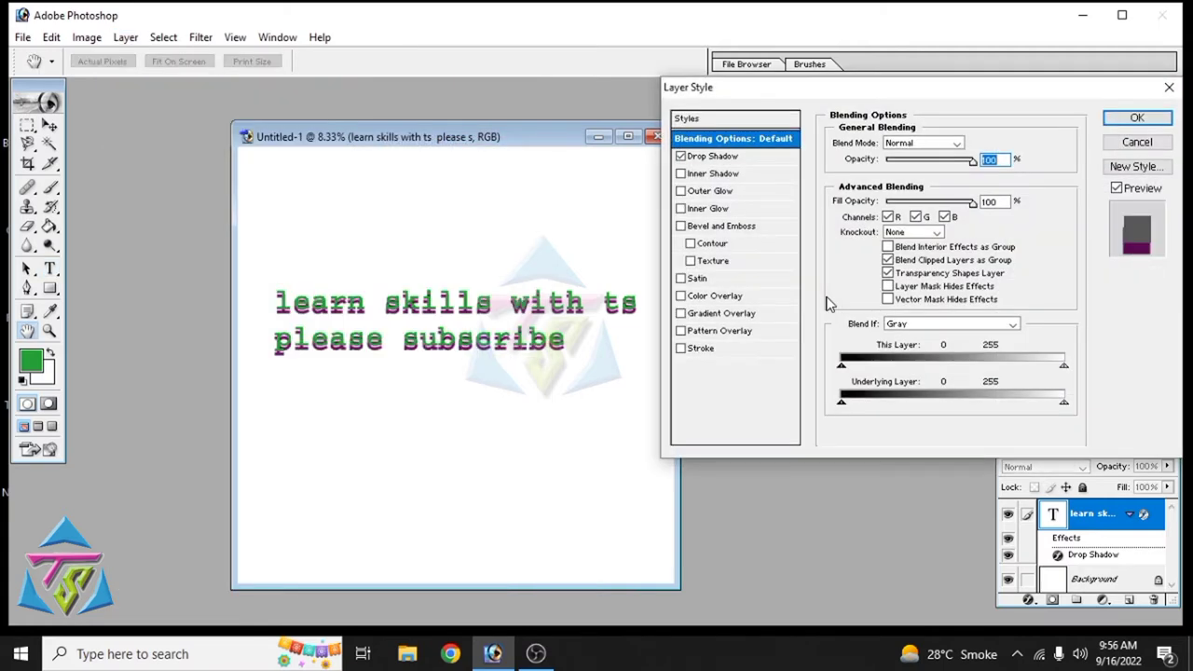
pyautogui.click(681, 295)
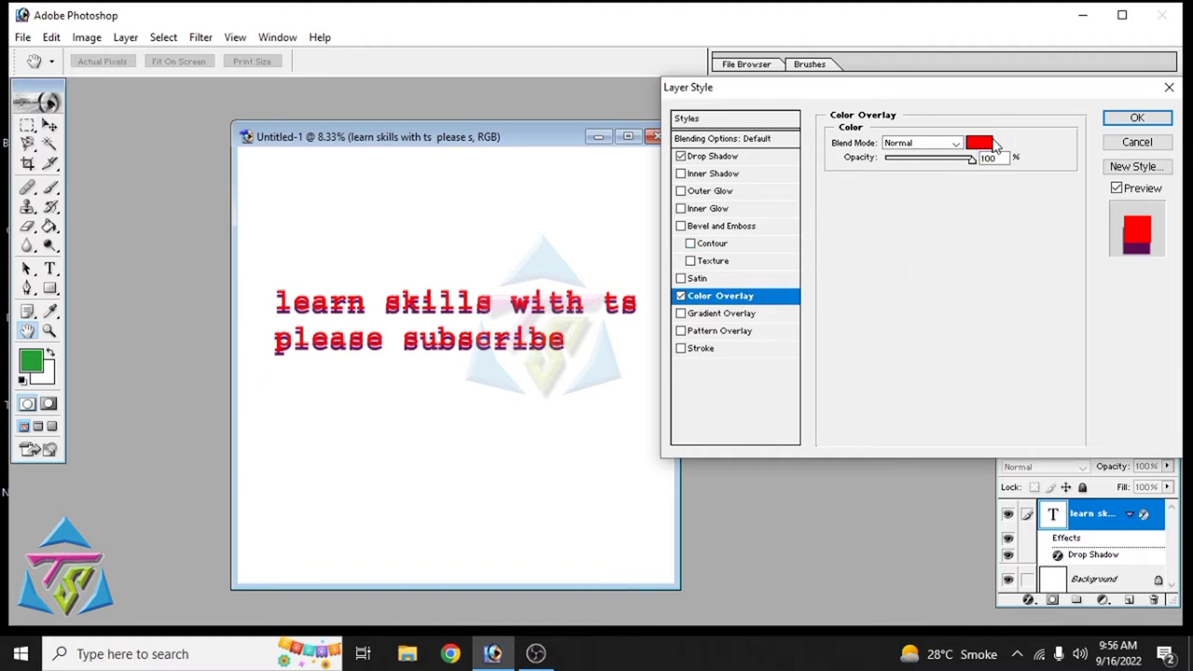
pyautogui.click(980, 142)
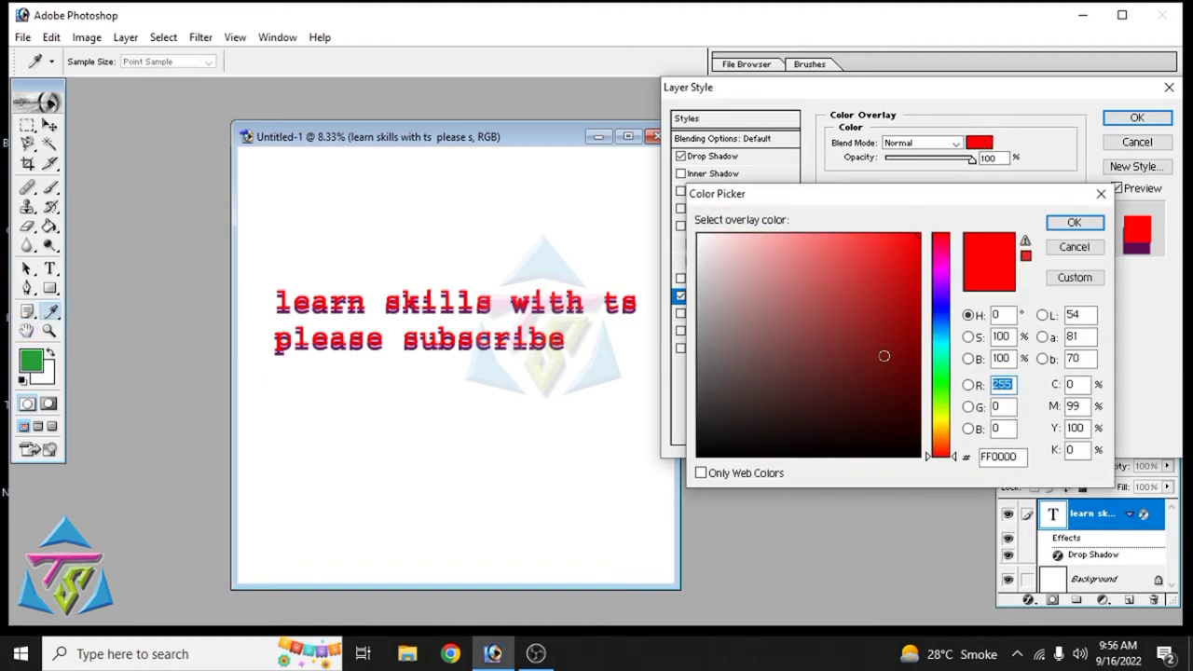
pyautogui.click(883, 355)
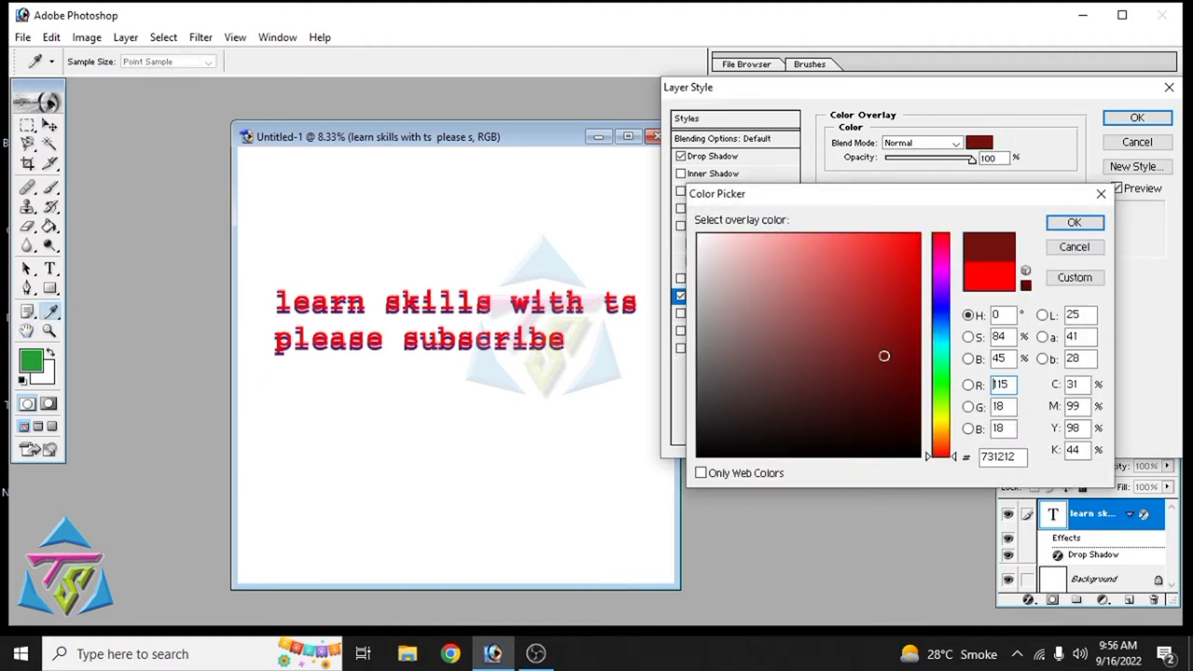
pyautogui.click(940, 242)
pyautogui.moveTo(933, 320); pyautogui.dragTo(939, 311)
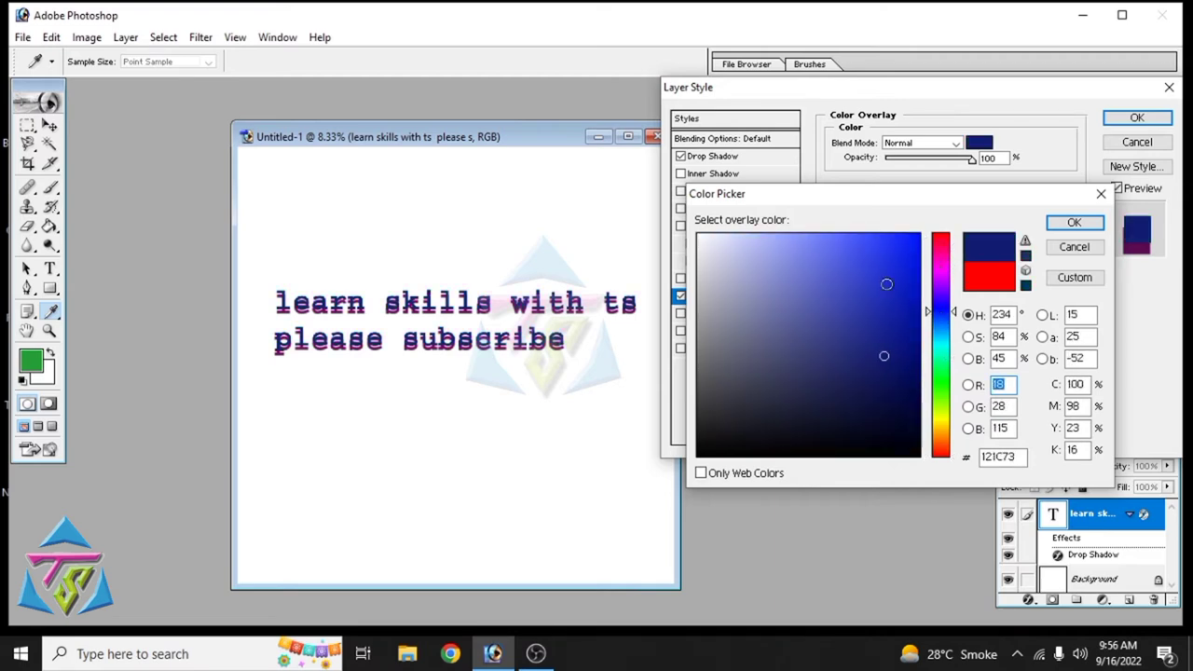
pyautogui.click(1074, 222)
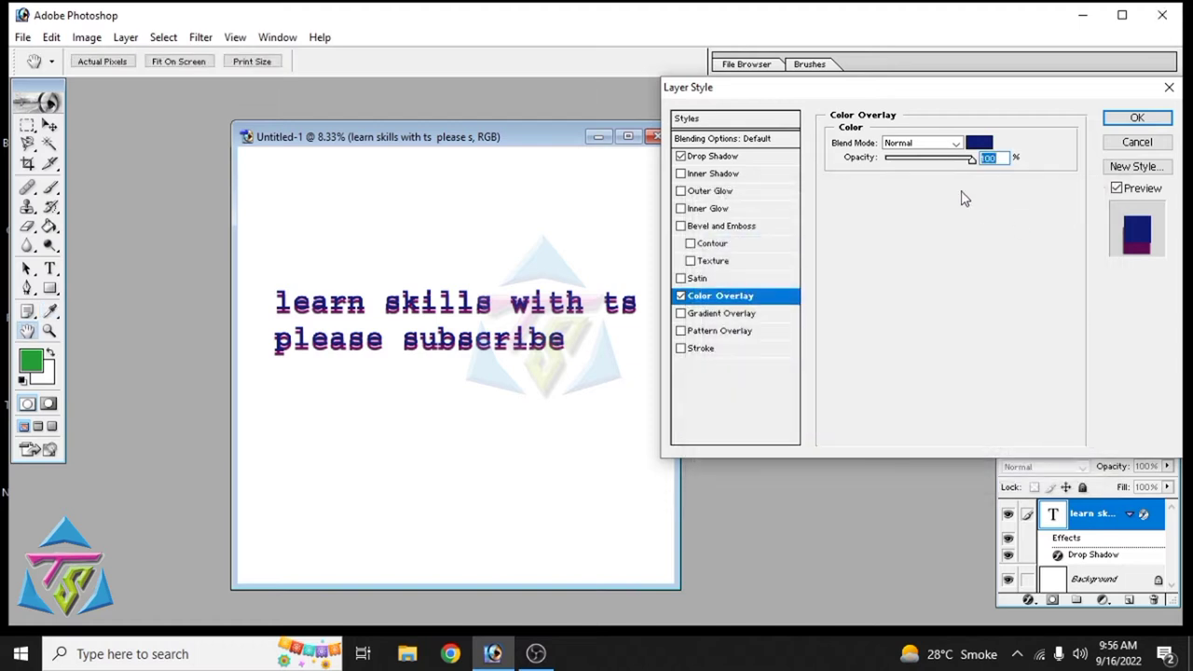
pyautogui.moveTo(972, 165)
pyautogui.mouseDown()
pyautogui.moveTo(900, 160)
pyautogui.moveTo(972, 161)
pyautogui.mouseUp()
# Step: Add a 35 px bright green (00FF12) stroke and turn on Gradient Overlay
pyautogui.click(701, 349)
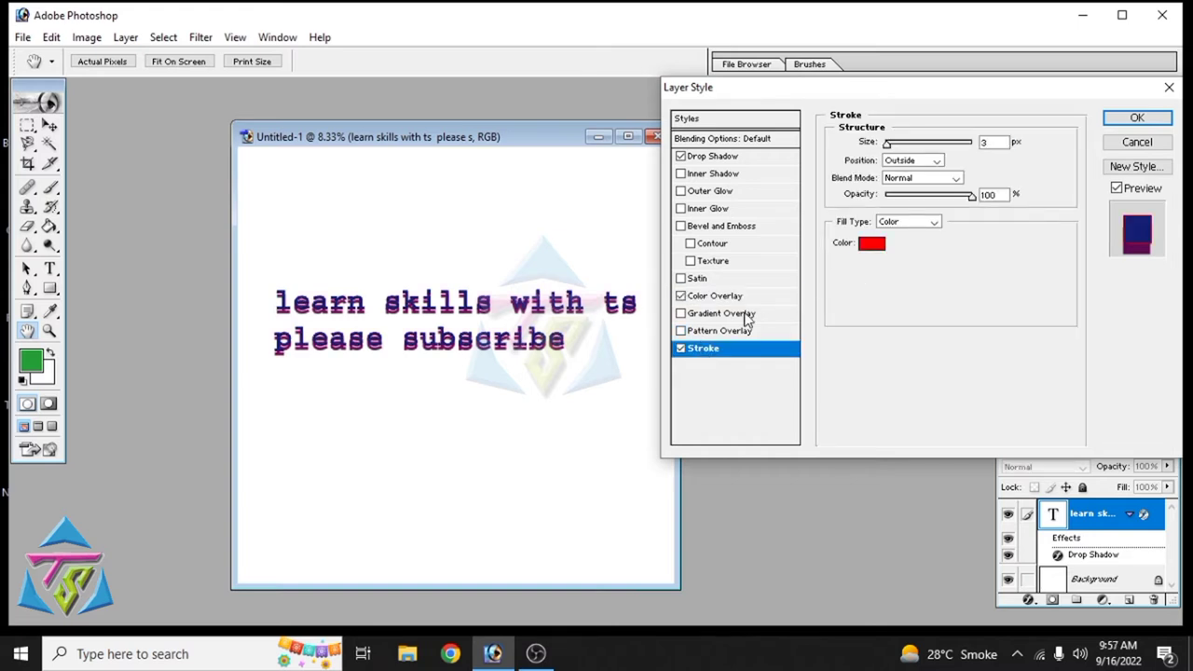
pyautogui.click(871, 243)
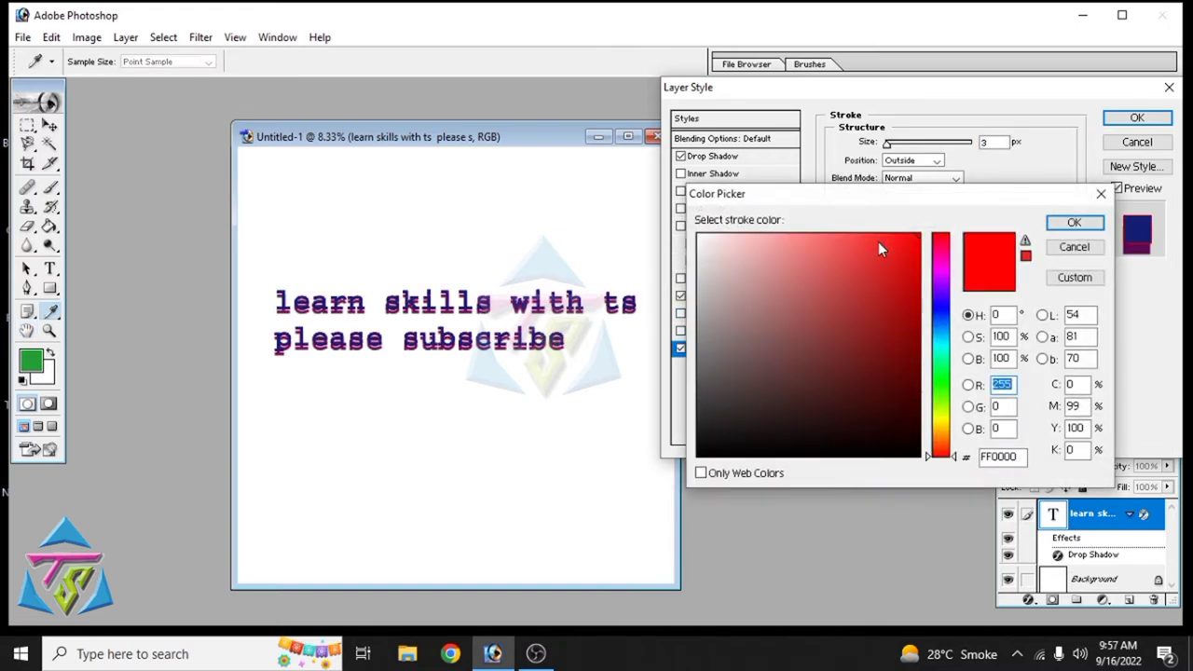
pyautogui.click(943, 380)
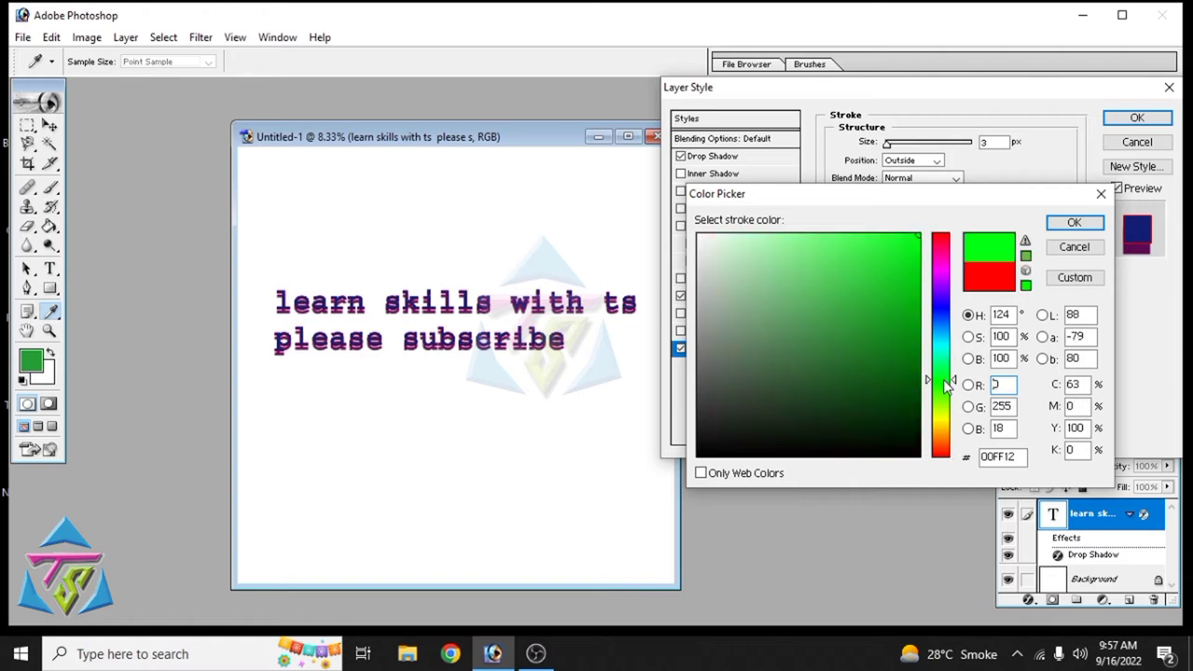
pyautogui.click(1074, 223)
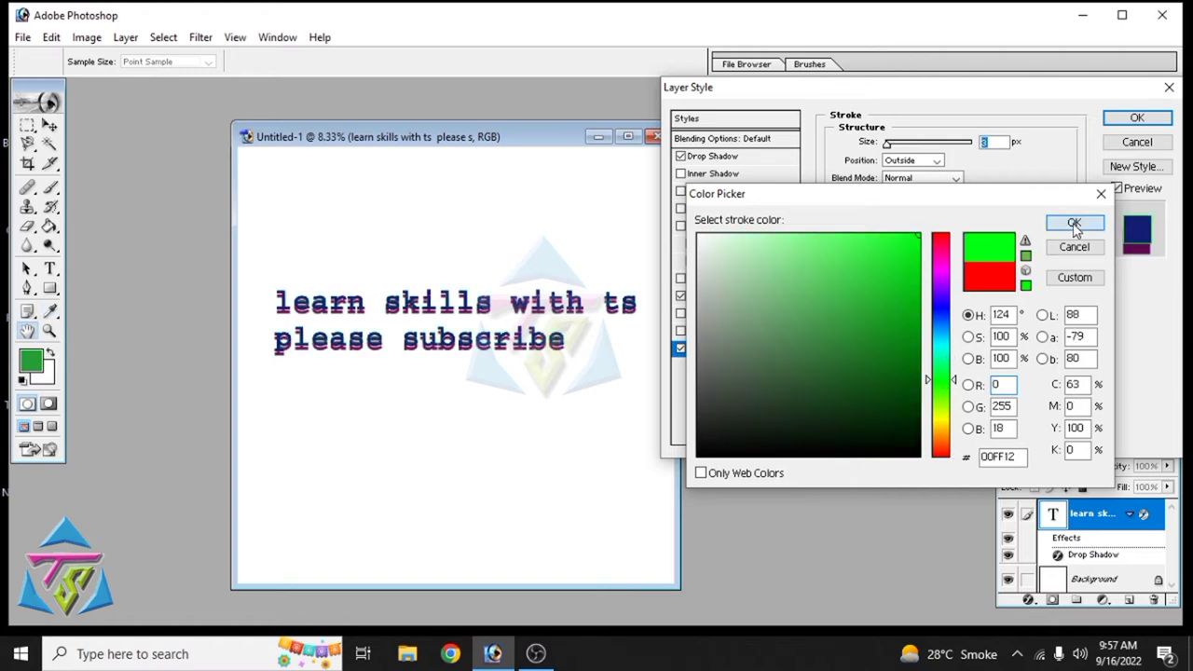
pyautogui.moveTo(892, 146)
pyautogui.mouseDown()
pyautogui.moveTo(938, 148)
pyautogui.moveTo(904, 151)
pyautogui.mouseUp()
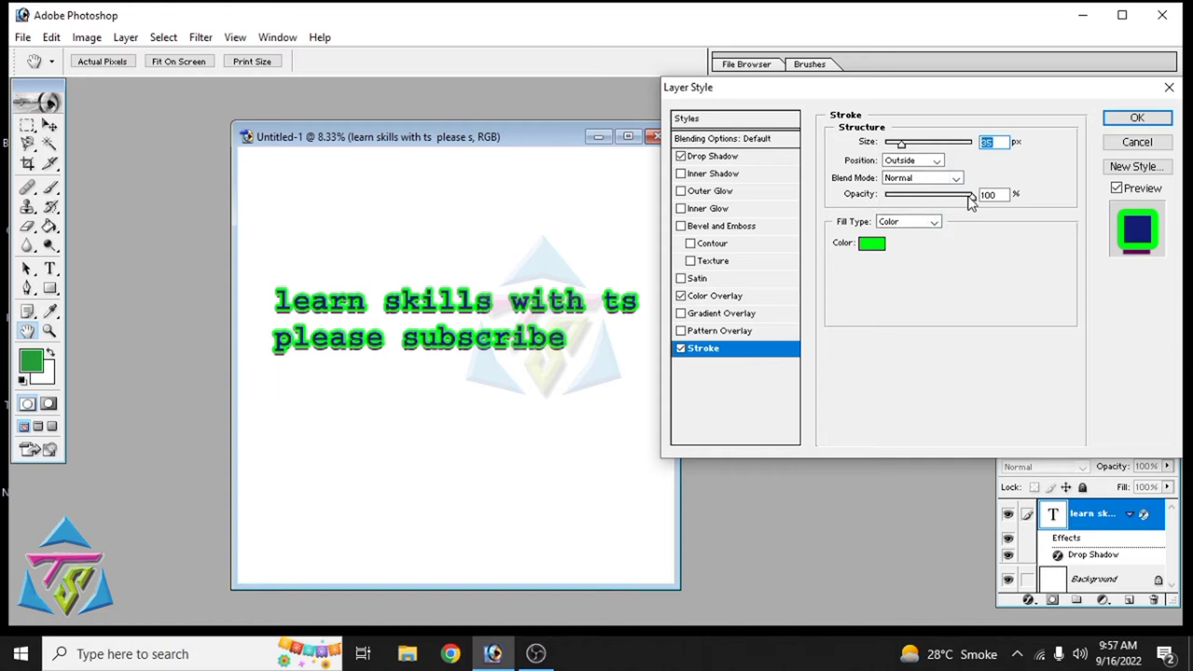
pyautogui.moveTo(970, 202)
pyautogui.mouseDown()
pyautogui.moveTo(900, 202)
pyautogui.moveTo(976, 205)
pyautogui.mouseUp()
pyautogui.click(872, 245)
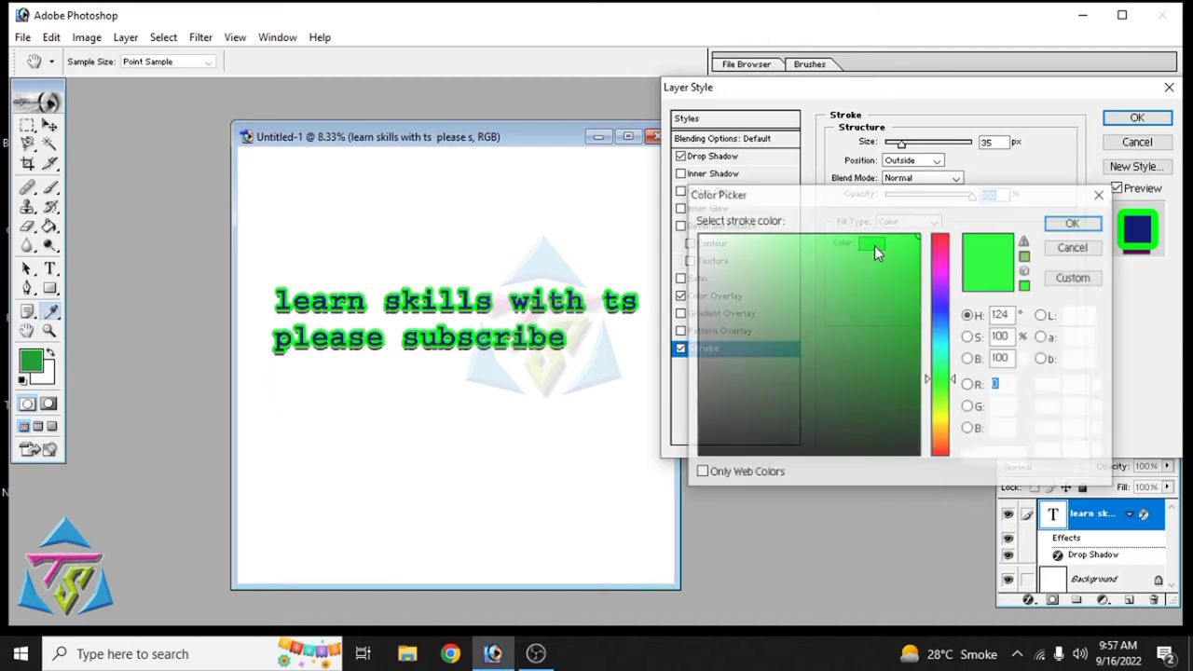
pyautogui.click(1072, 225)
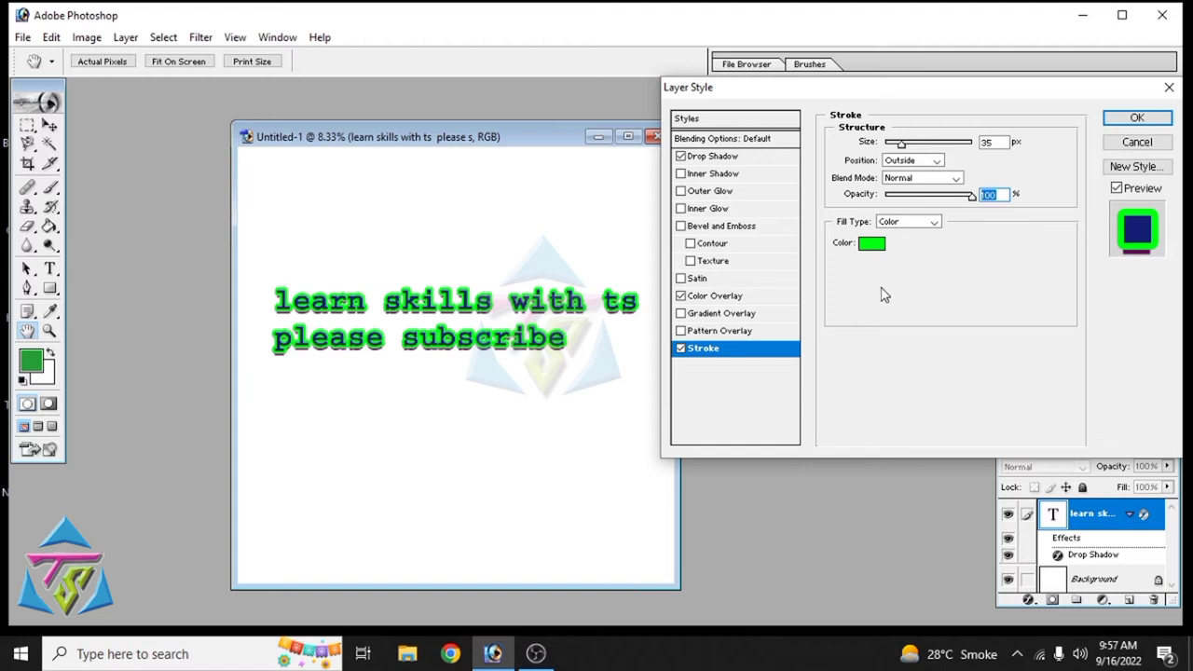
pyautogui.click(726, 319)
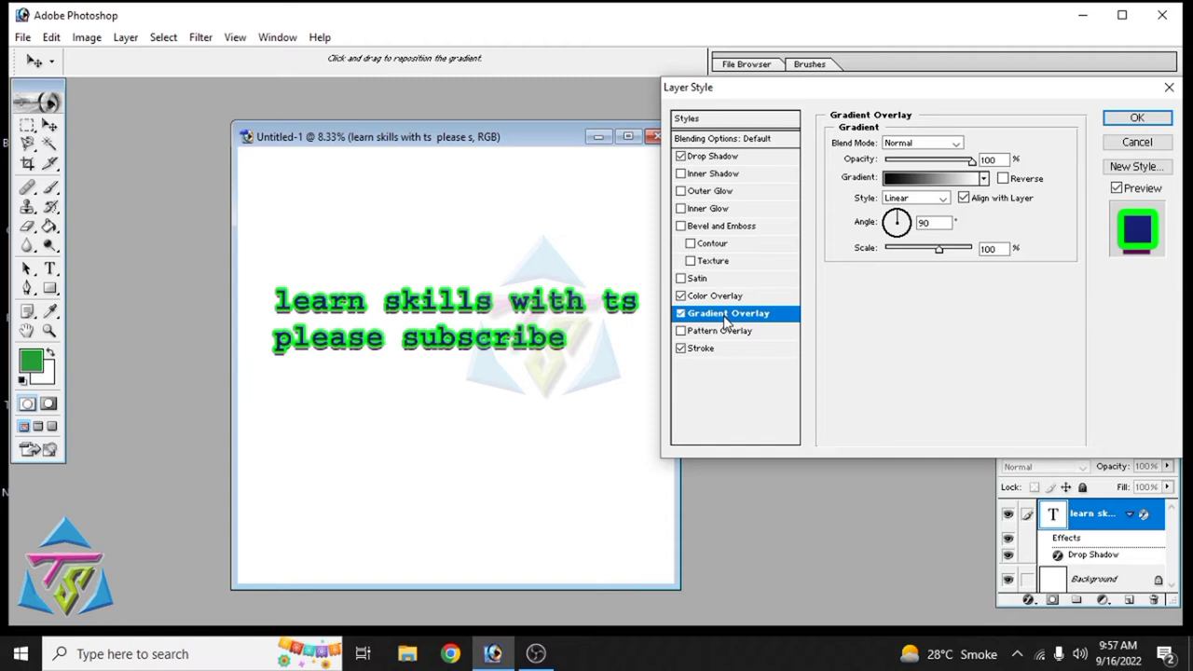
# Step: Edit the overlay gradient to run from cyan to near-white
pyautogui.click(951, 179)
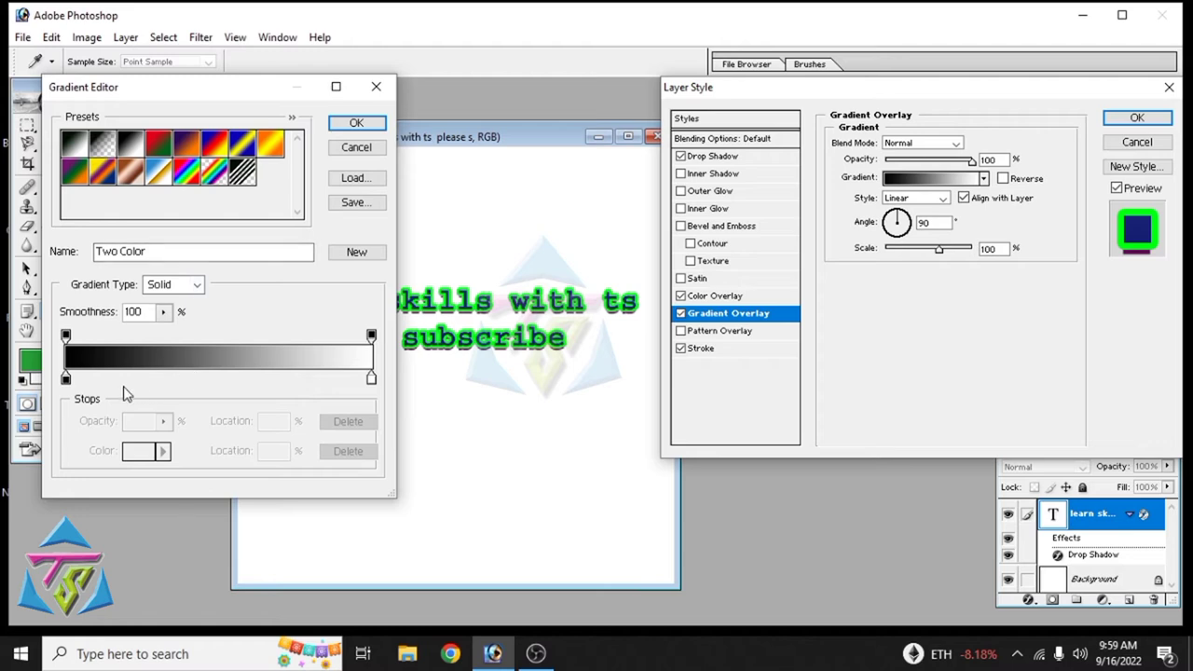
pyautogui.click(65, 378)
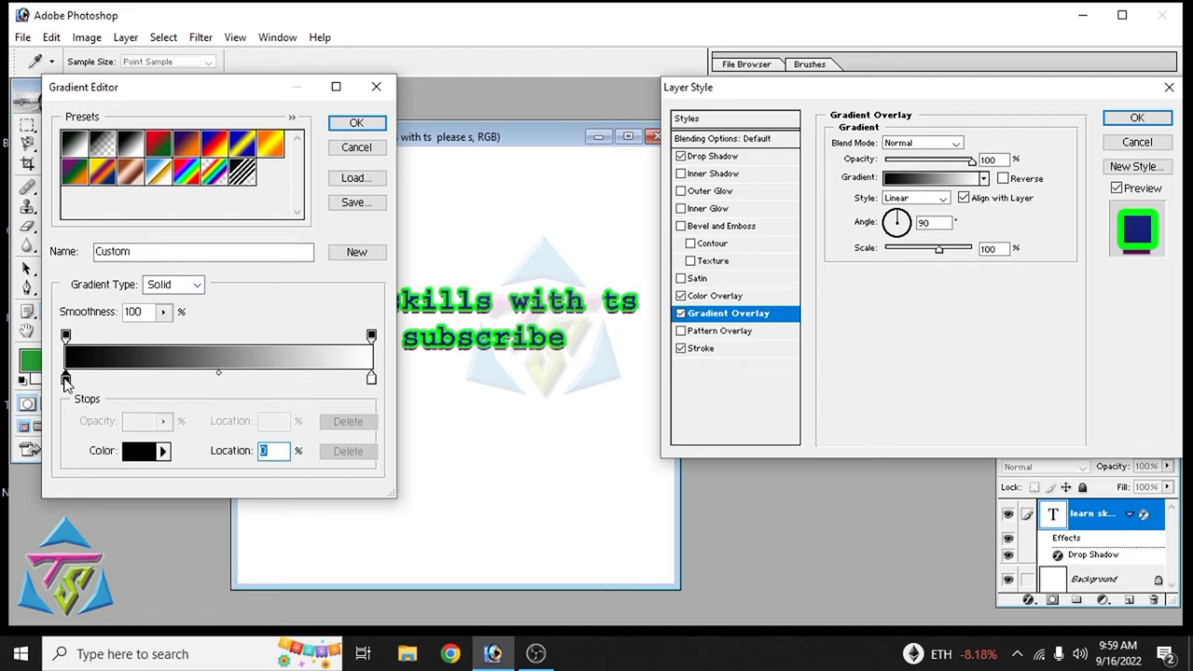
pyautogui.doubleClick(65, 379)
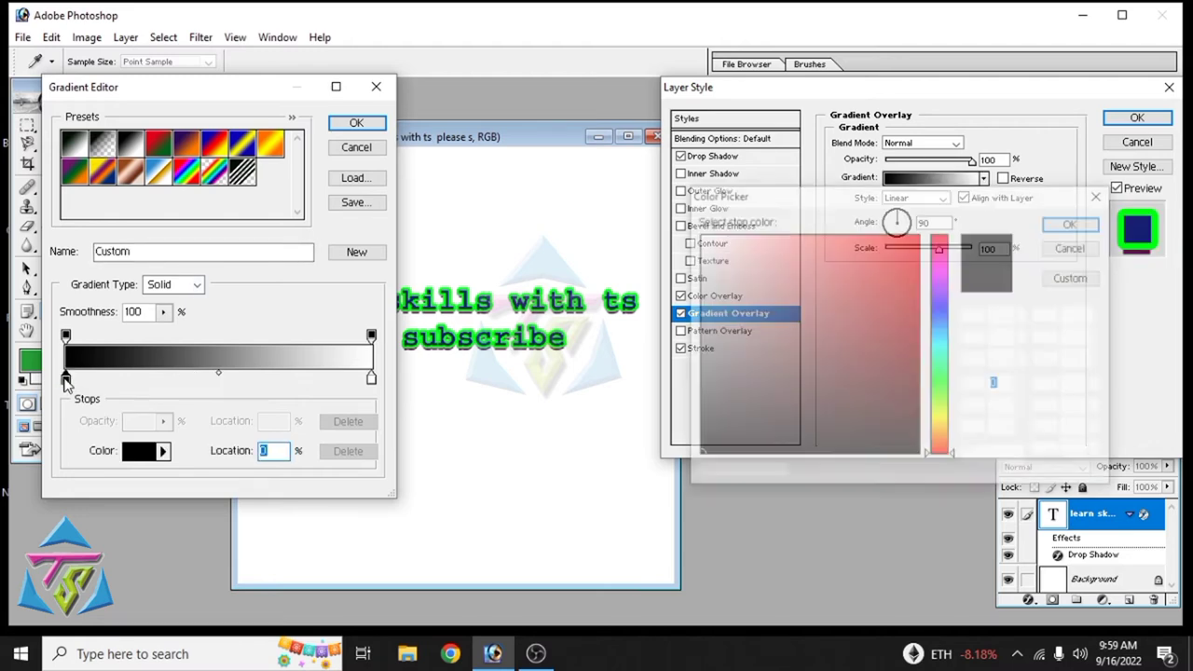
pyautogui.click(938, 339)
pyautogui.click(898, 319)
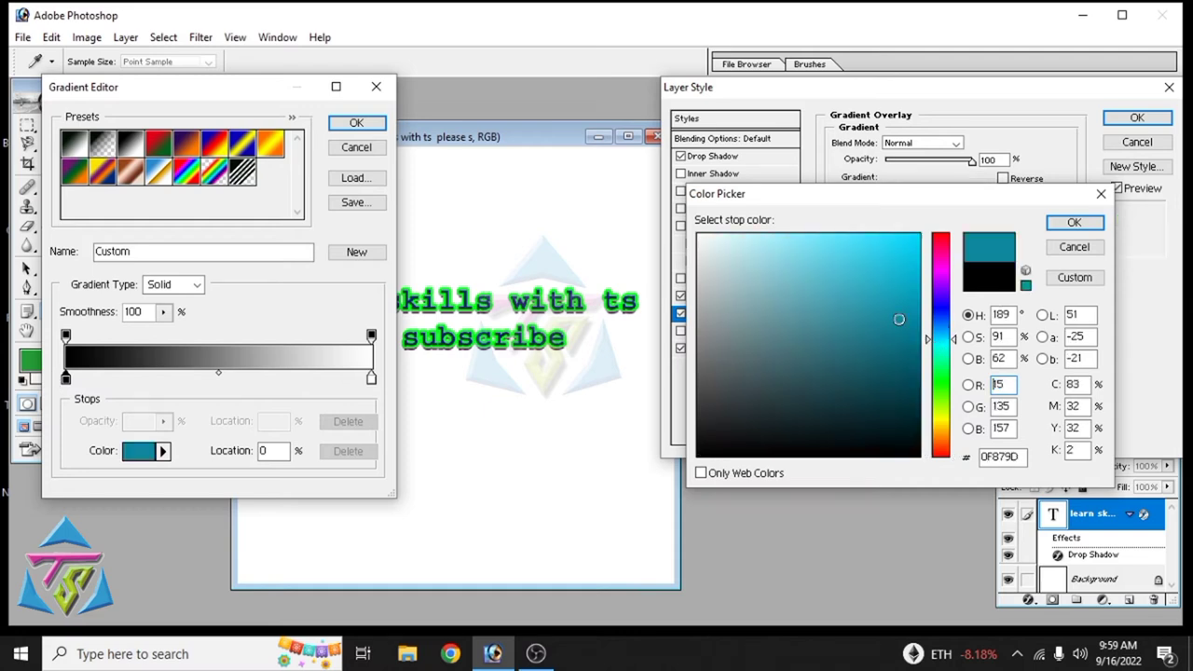
pyautogui.click(894, 280)
pyautogui.click(1074, 222)
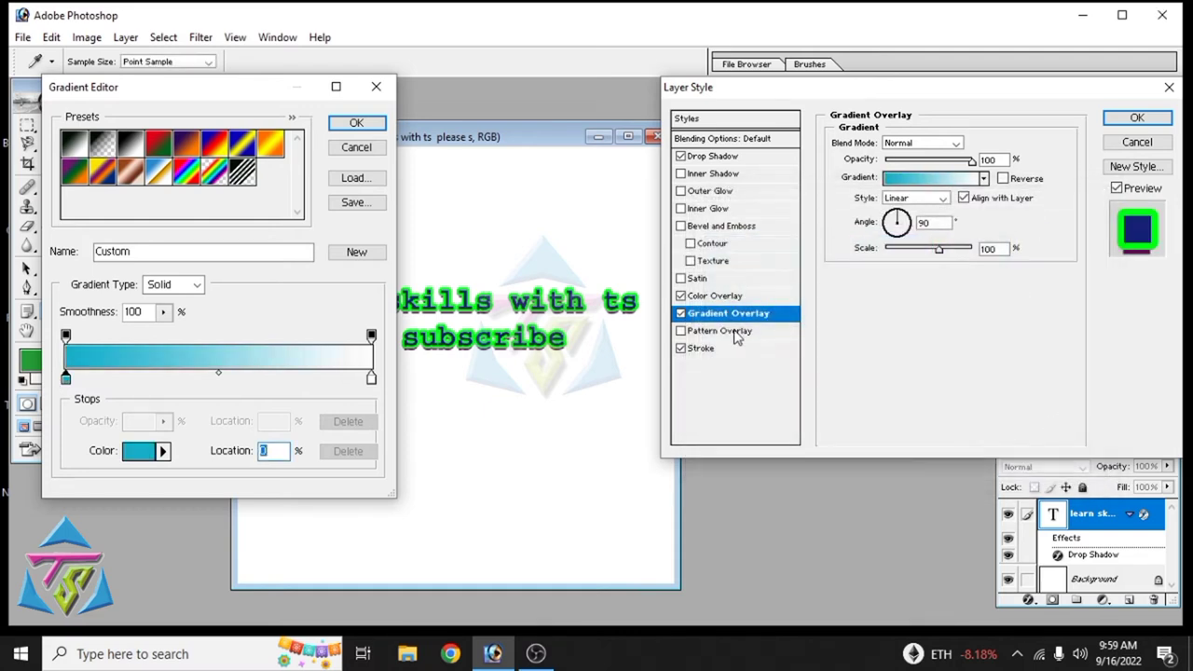
pyautogui.doubleClick(371, 380)
pyautogui.click(890, 309)
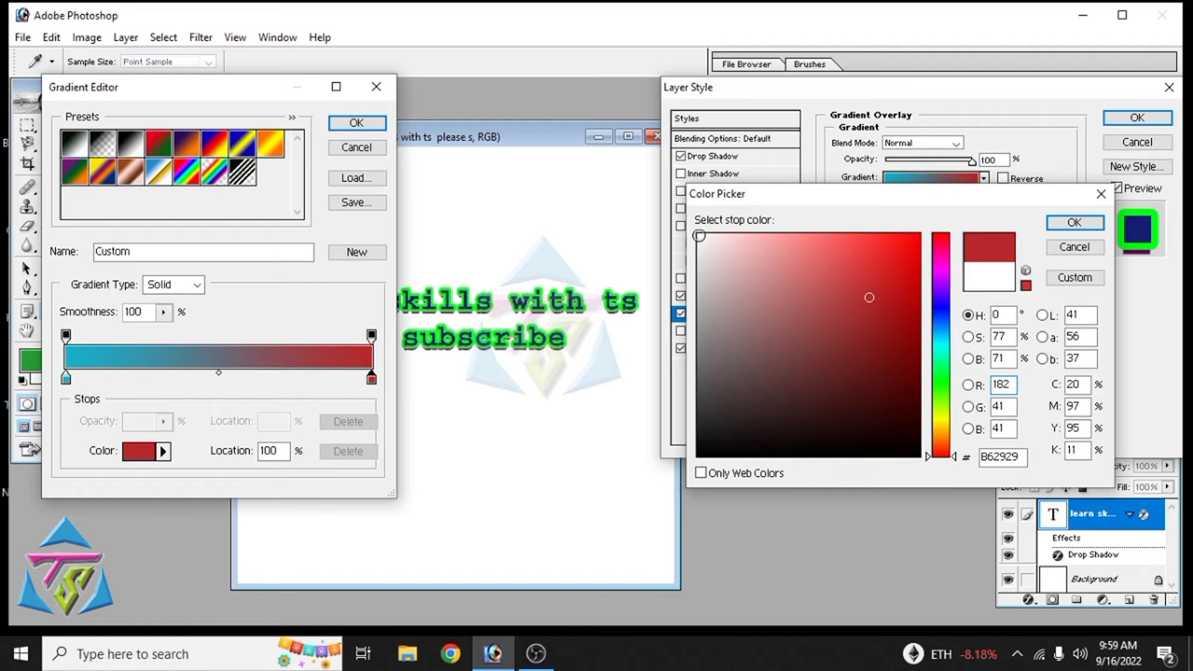
pyautogui.click(699, 237)
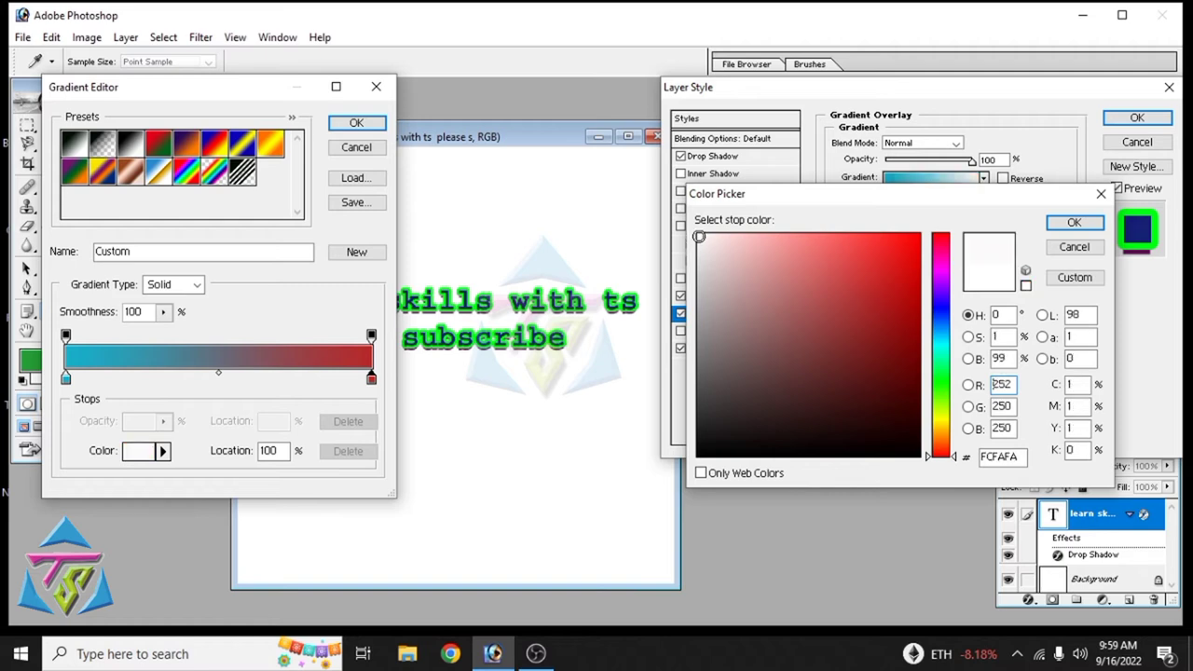
pyautogui.click(1053, 227)
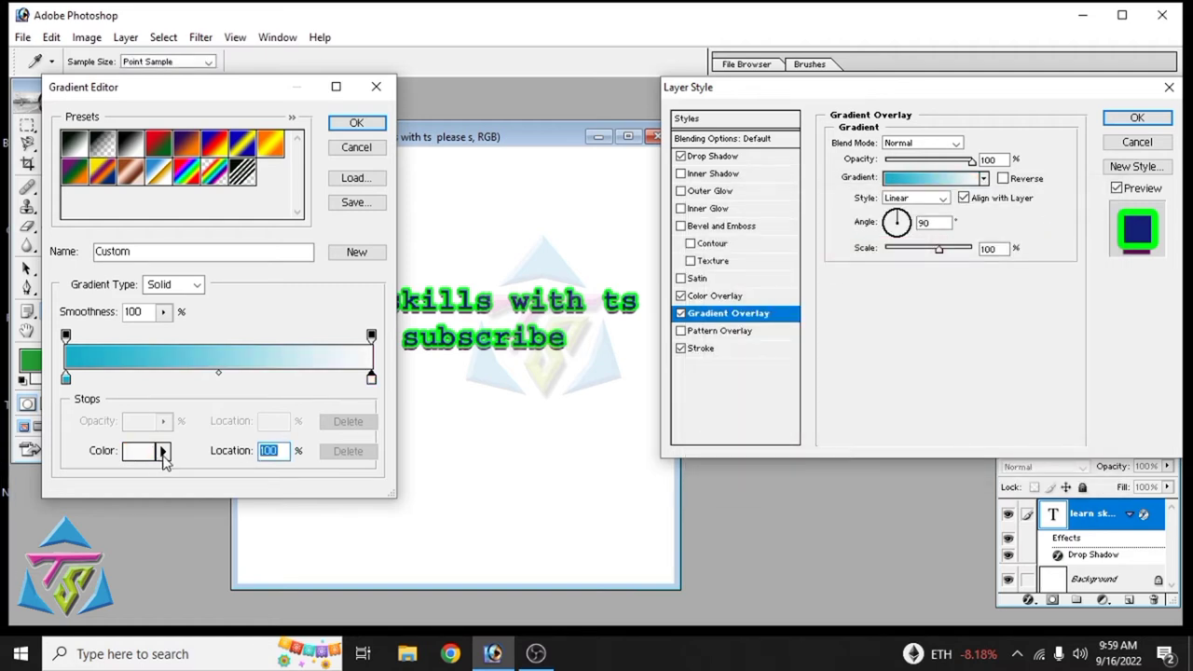
pyautogui.click(356, 123)
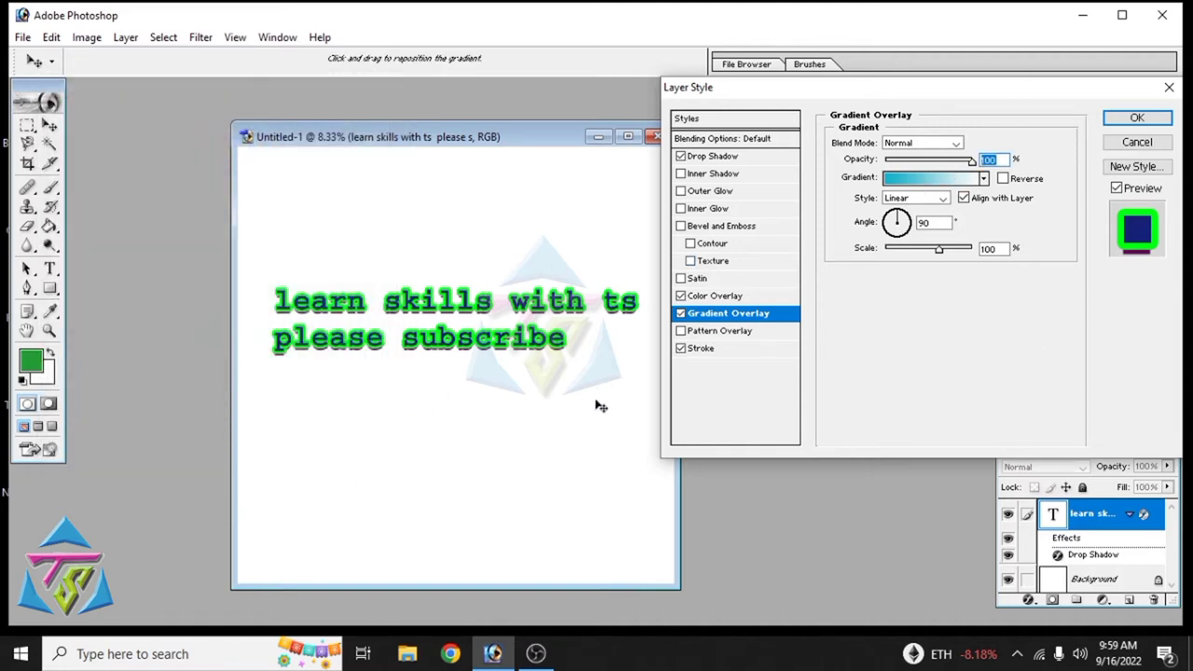
# Step: Set the gradient overlay angle to 72° and scale to 115%, then apply
pyautogui.click(910, 222)
pyautogui.moveTo(916, 224); pyautogui.dragTo(908, 220)
pyautogui.moveTo(940, 250)
pyautogui.mouseDown()
pyautogui.moveTo(905, 252)
pyautogui.moveTo(951, 251)
pyautogui.mouseUp()
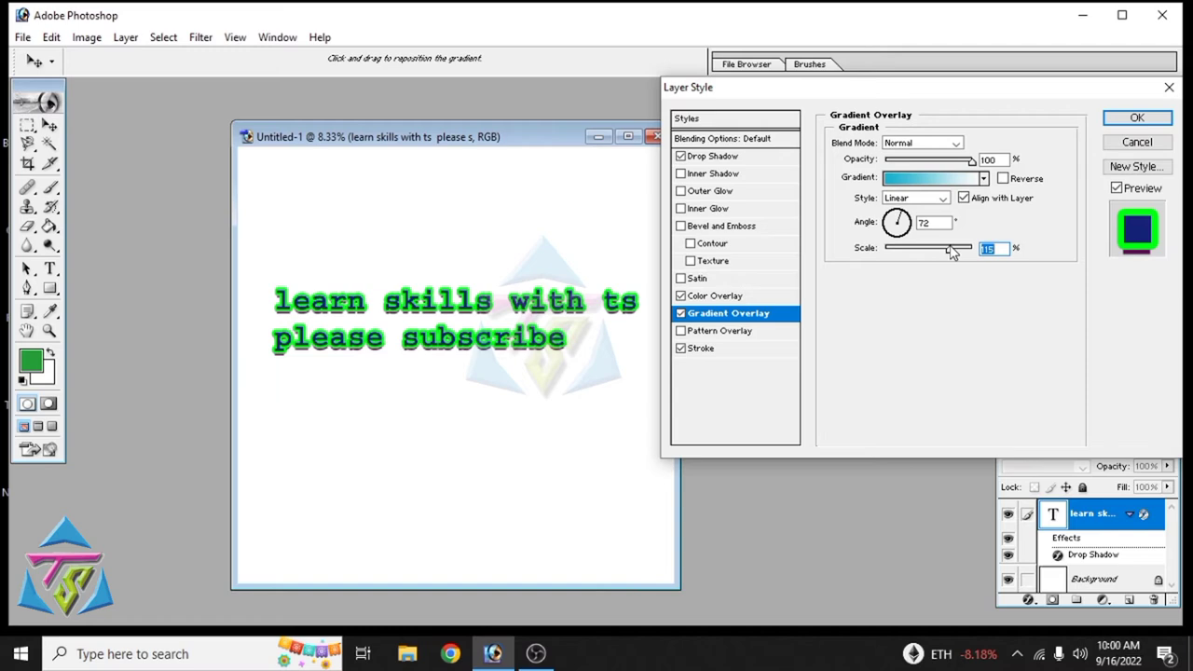
pyautogui.click(1135, 118)
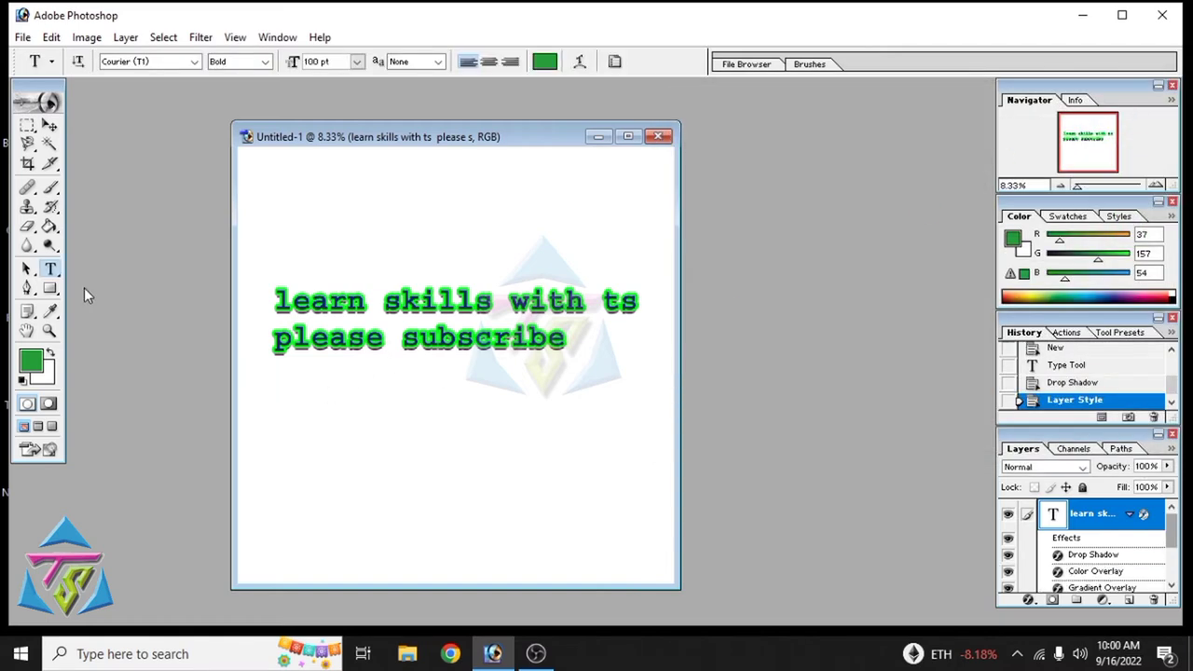
# Step: Type 'like and subscribe' as a new text line below the heading
pyautogui.click(319, 442)
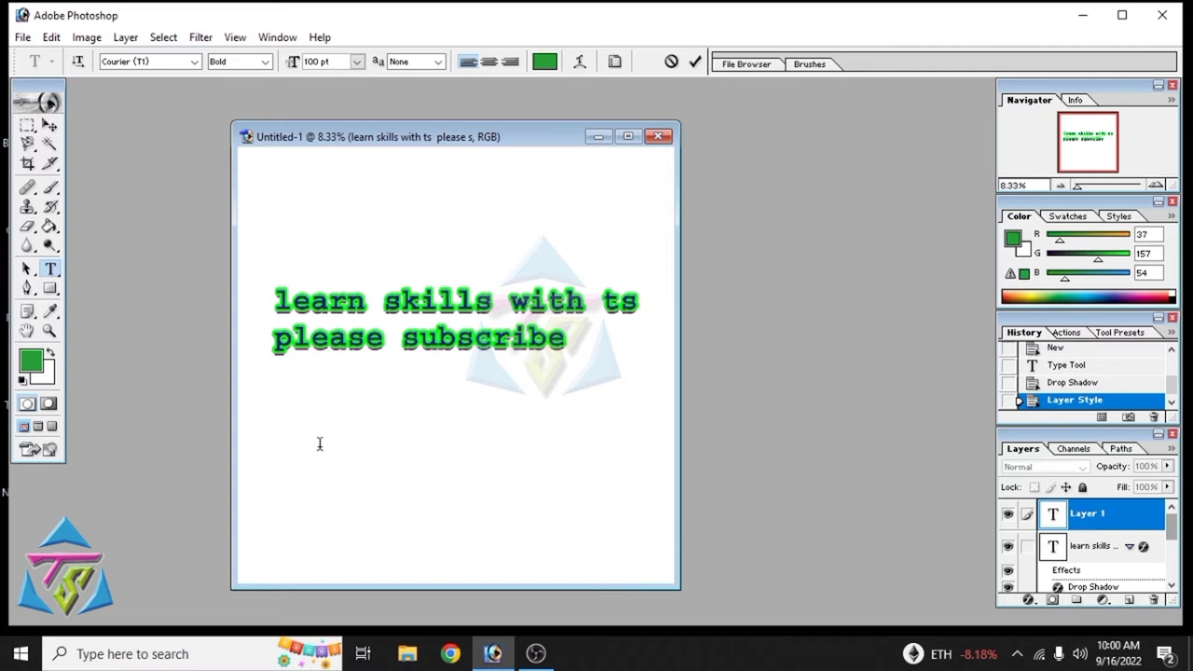
pyautogui.write('like an')
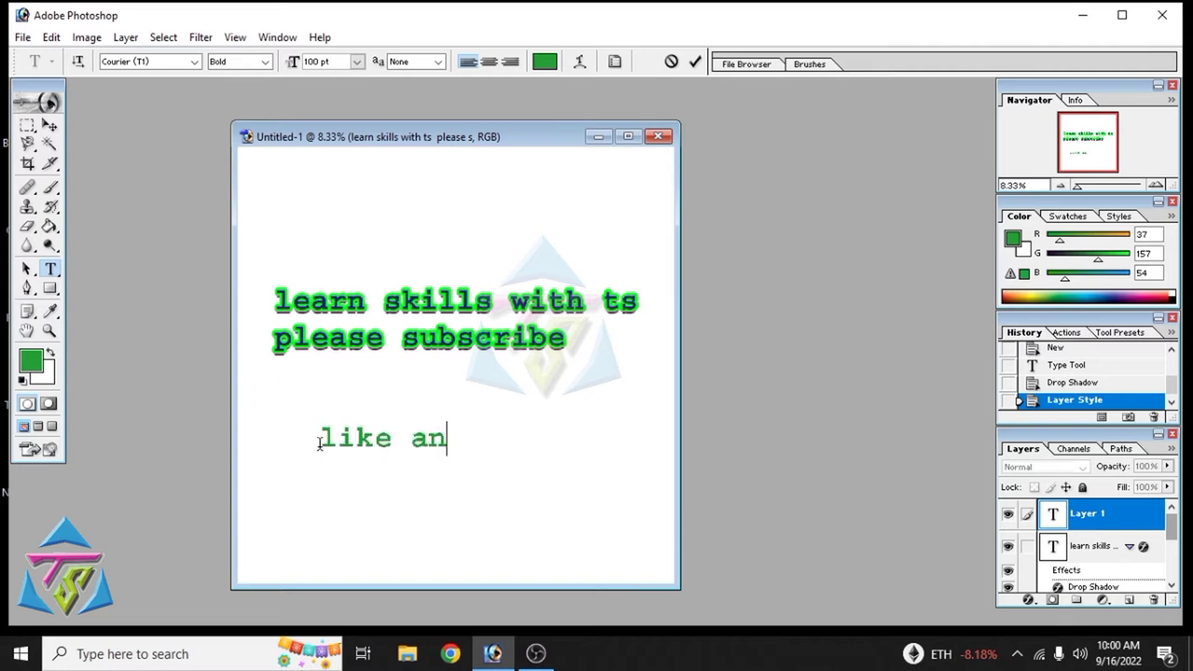
pyautogui.write('d subsc')
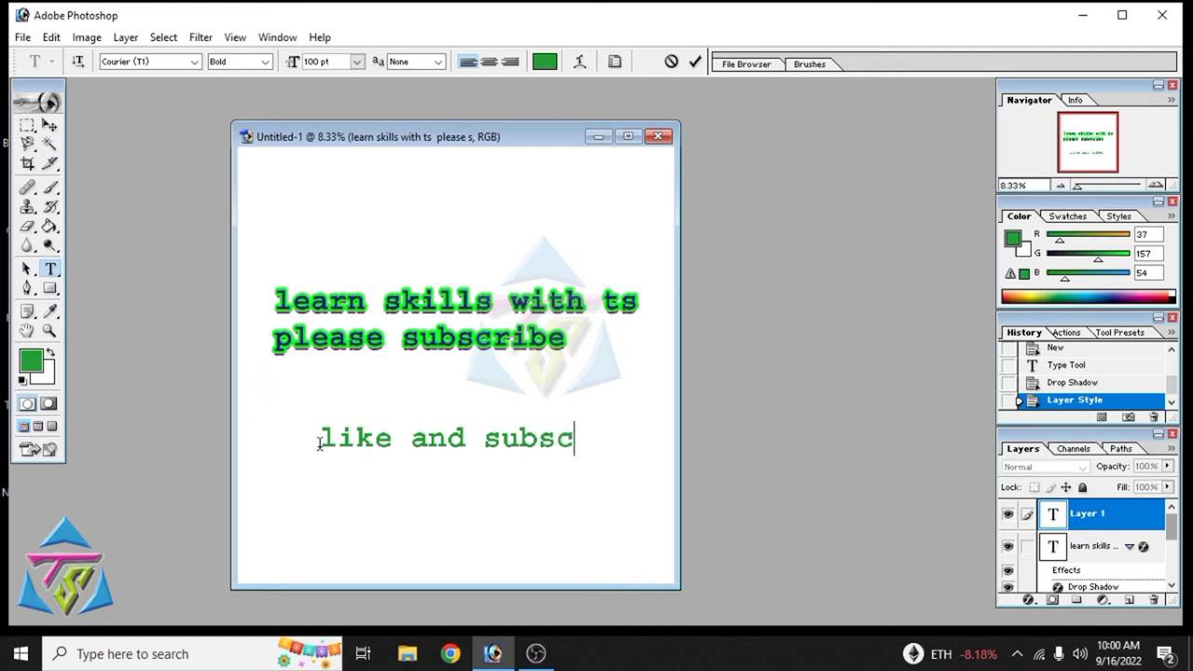
pyautogui.write('ribe')
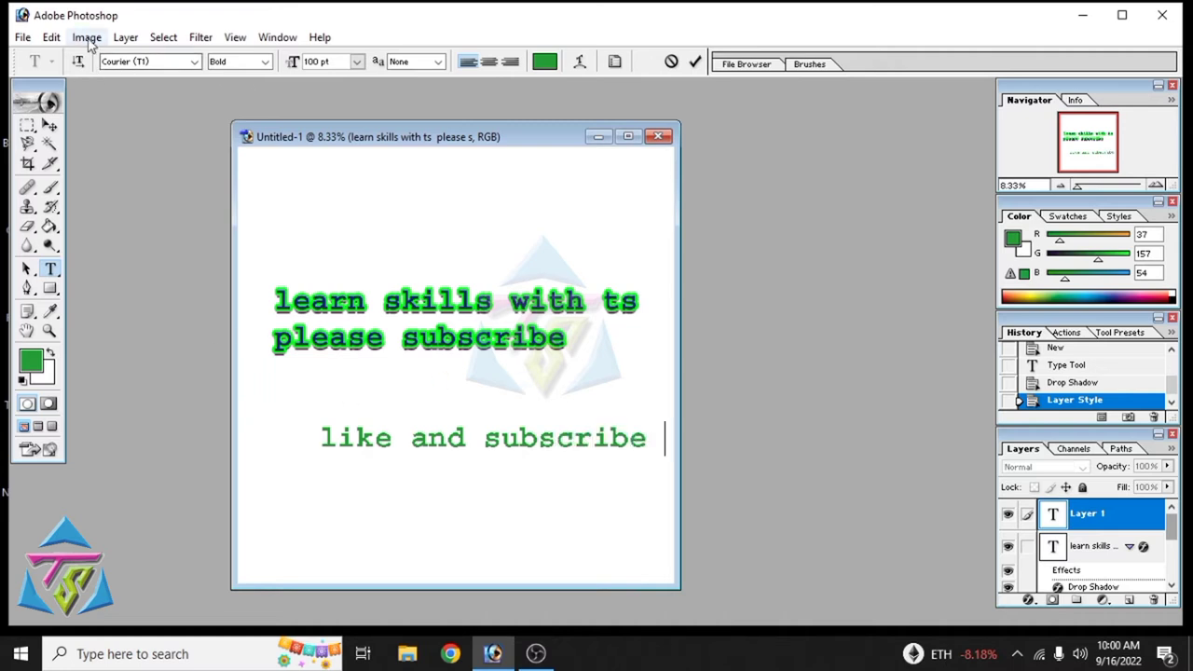
pyautogui.click(125, 37)
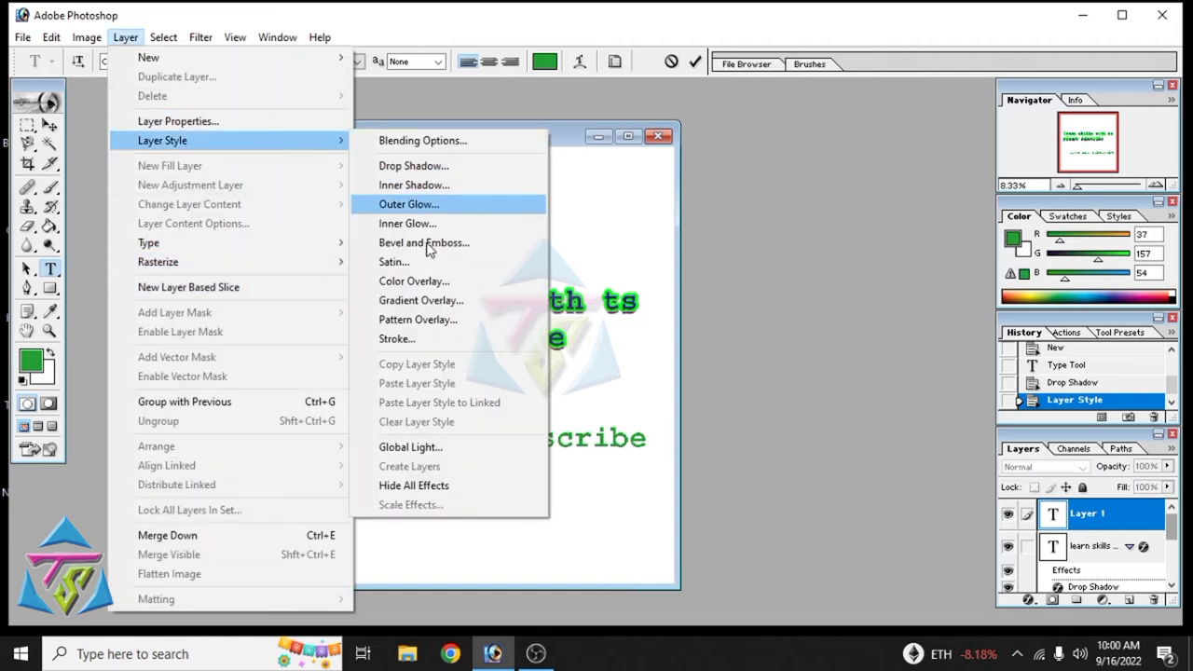
pyautogui.moveTo(163, 140)
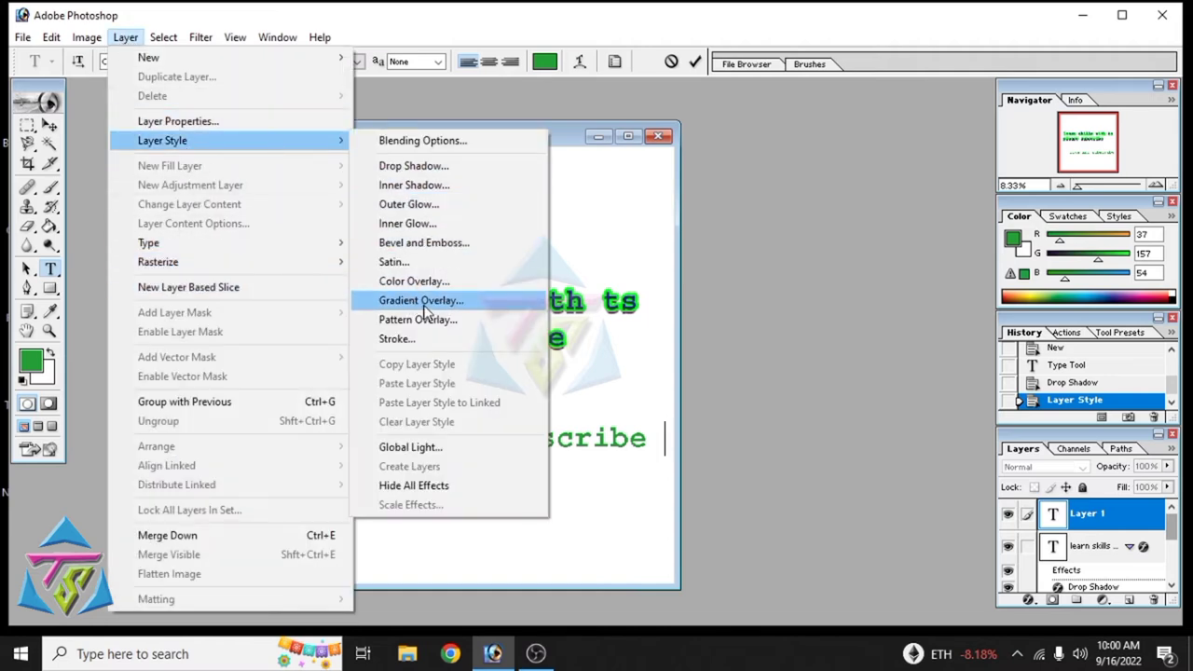
# Step: Add a Gradient Overlay and set its left stop to red C61414
pyautogui.click(424, 310)
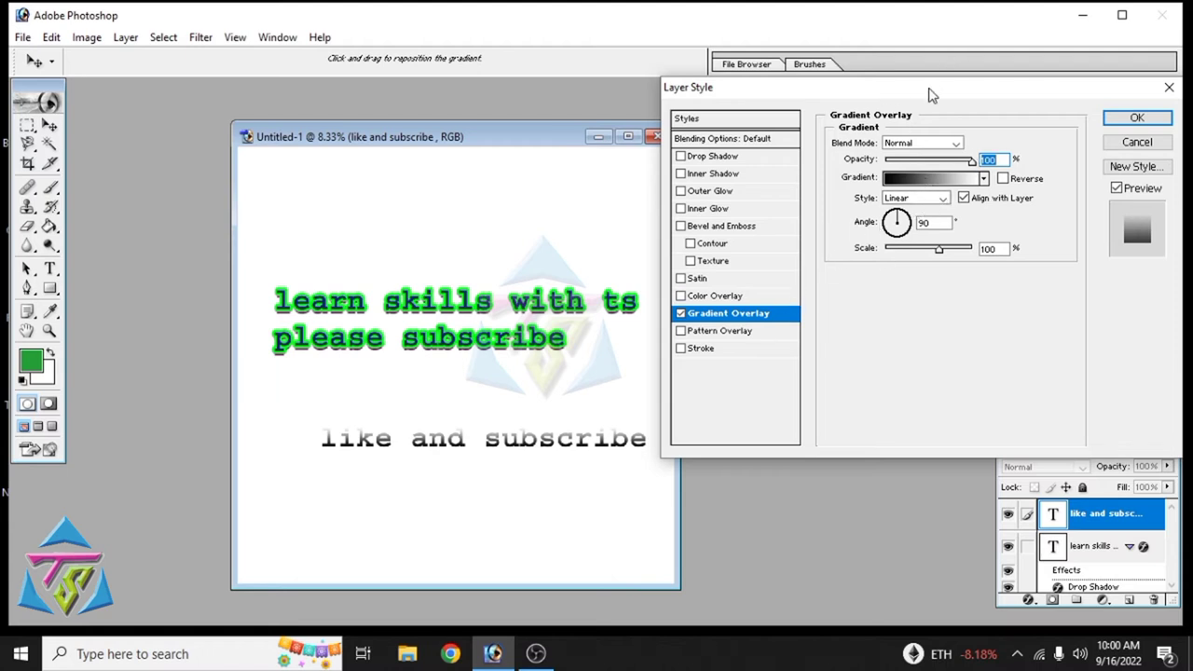
pyautogui.click(929, 178)
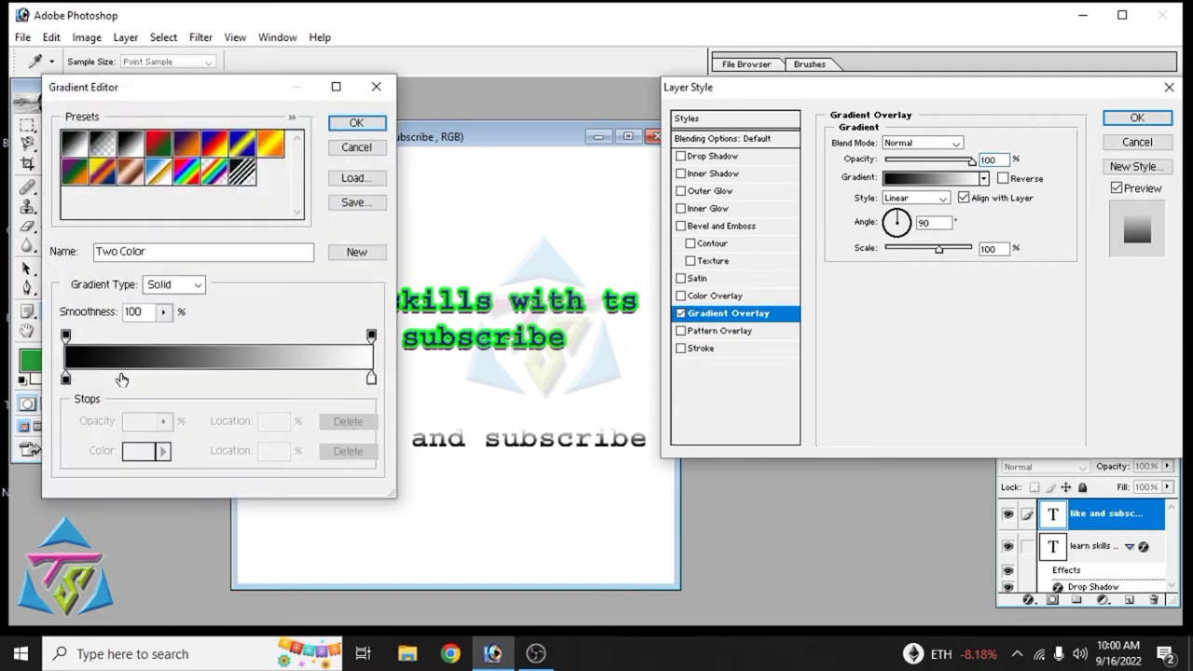
pyautogui.doubleClick(65, 377)
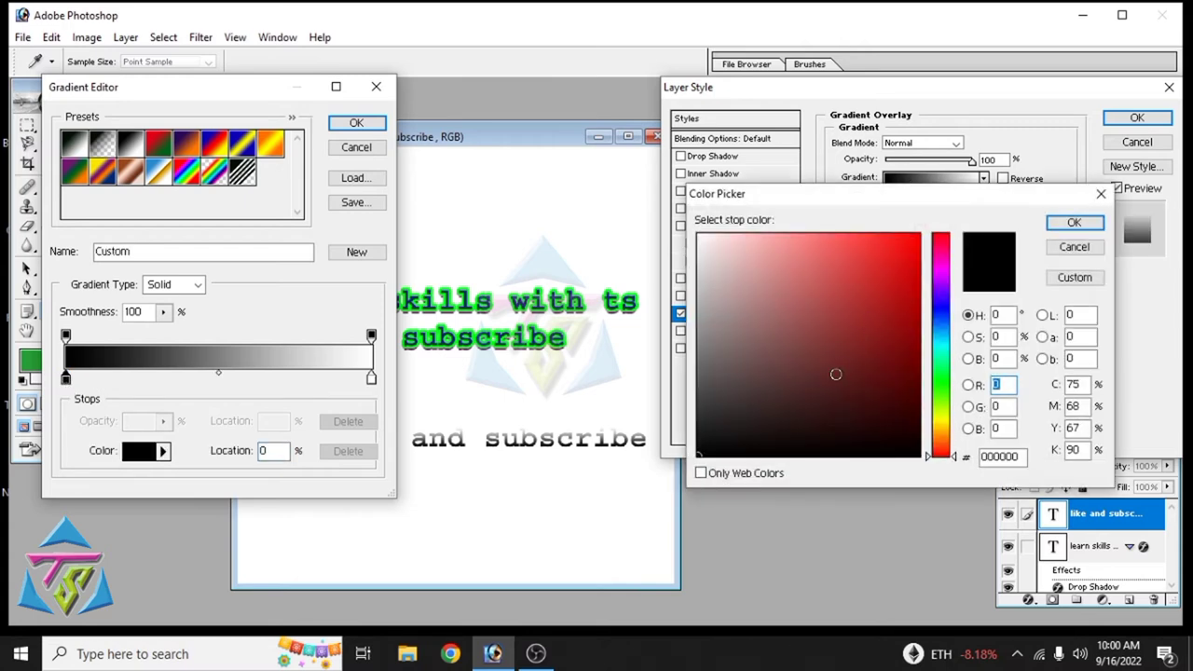
pyautogui.click(896, 283)
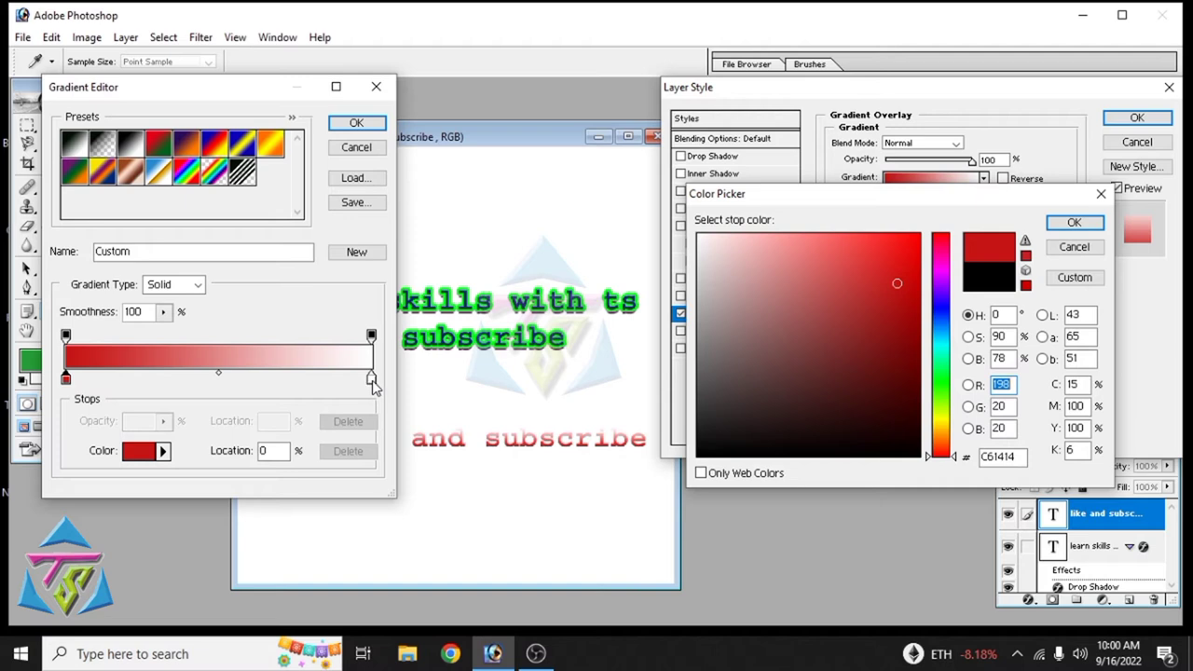
pyautogui.click(1074, 222)
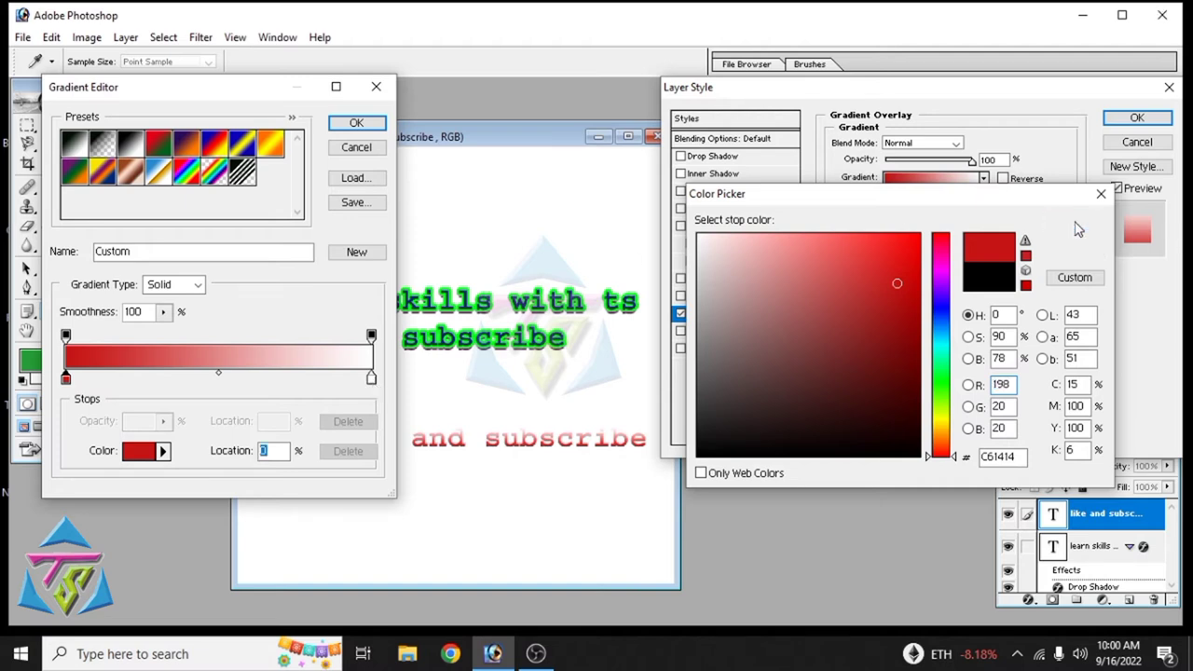
# Step: Set the gradient's right stop to blue 054BC0 and accept the gradient
pyautogui.click(371, 380)
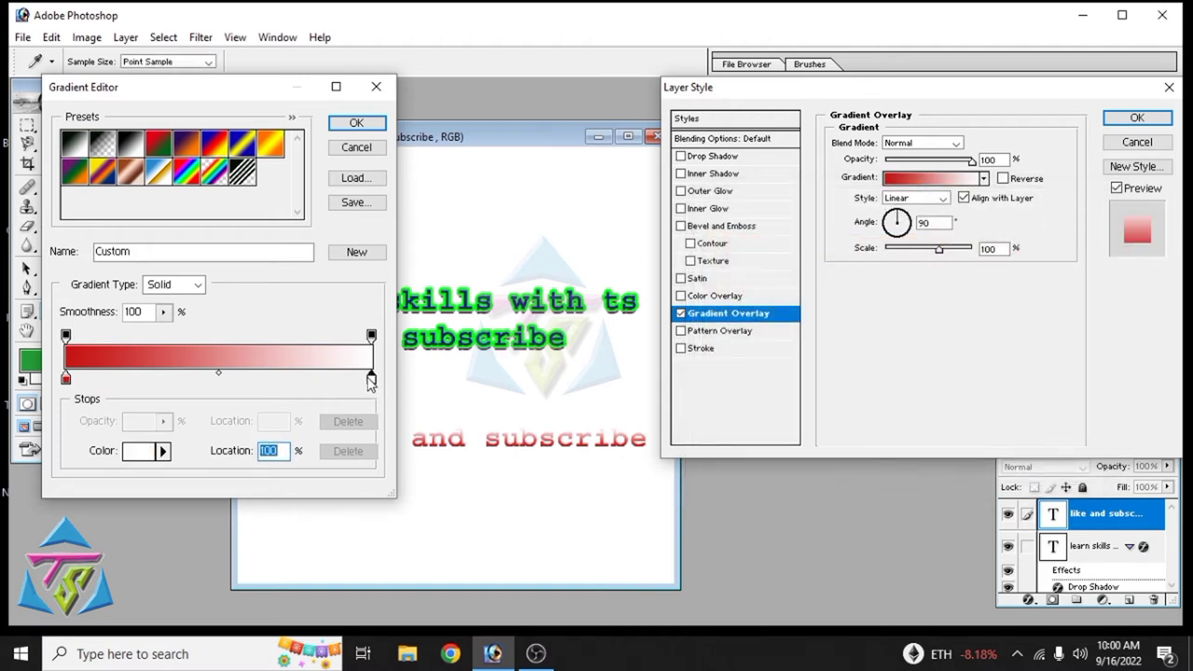
pyautogui.doubleClick(371, 381)
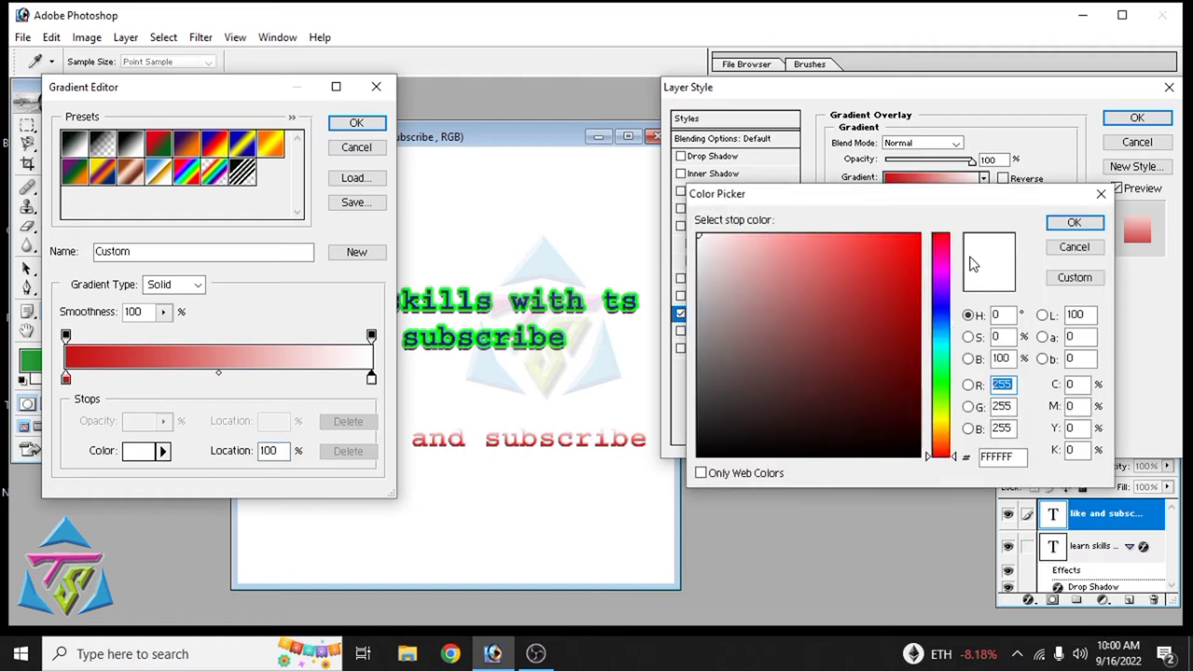
pyautogui.click(941, 323)
pyautogui.click(914, 289)
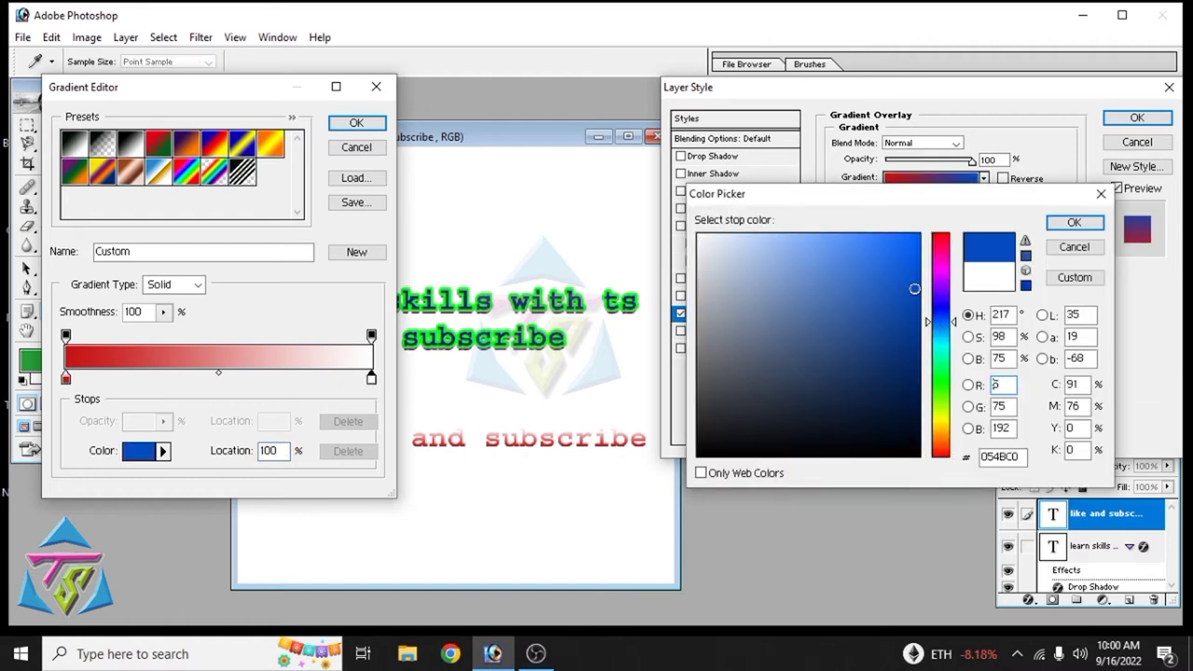
pyautogui.click(1073, 223)
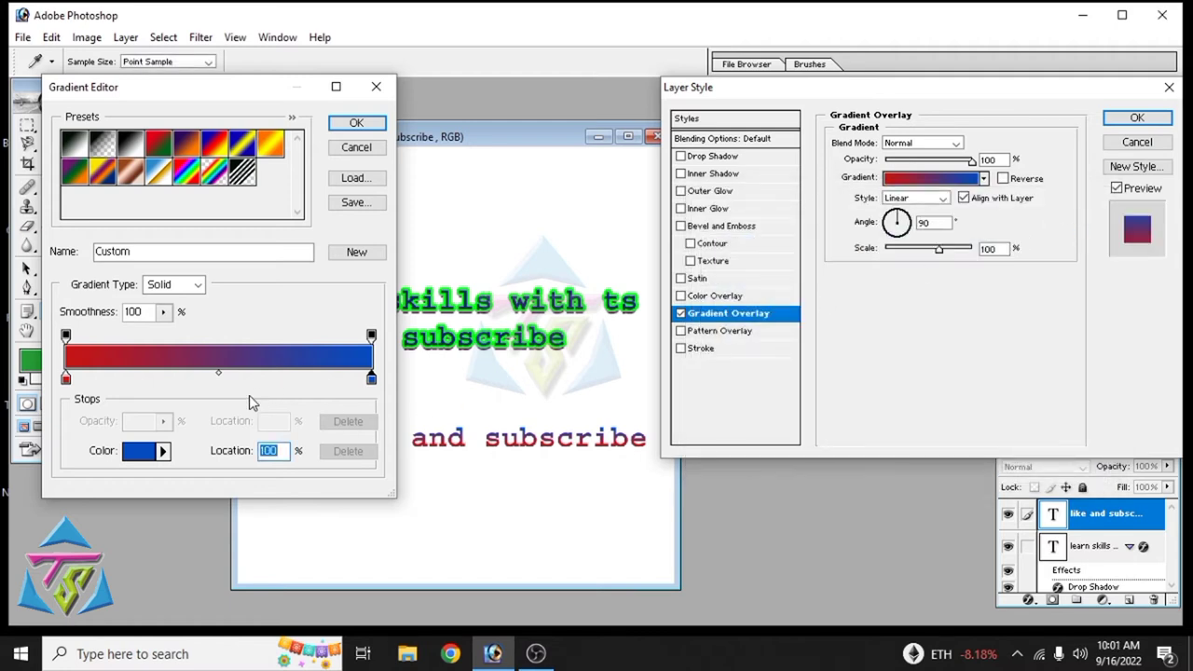
pyautogui.click(357, 124)
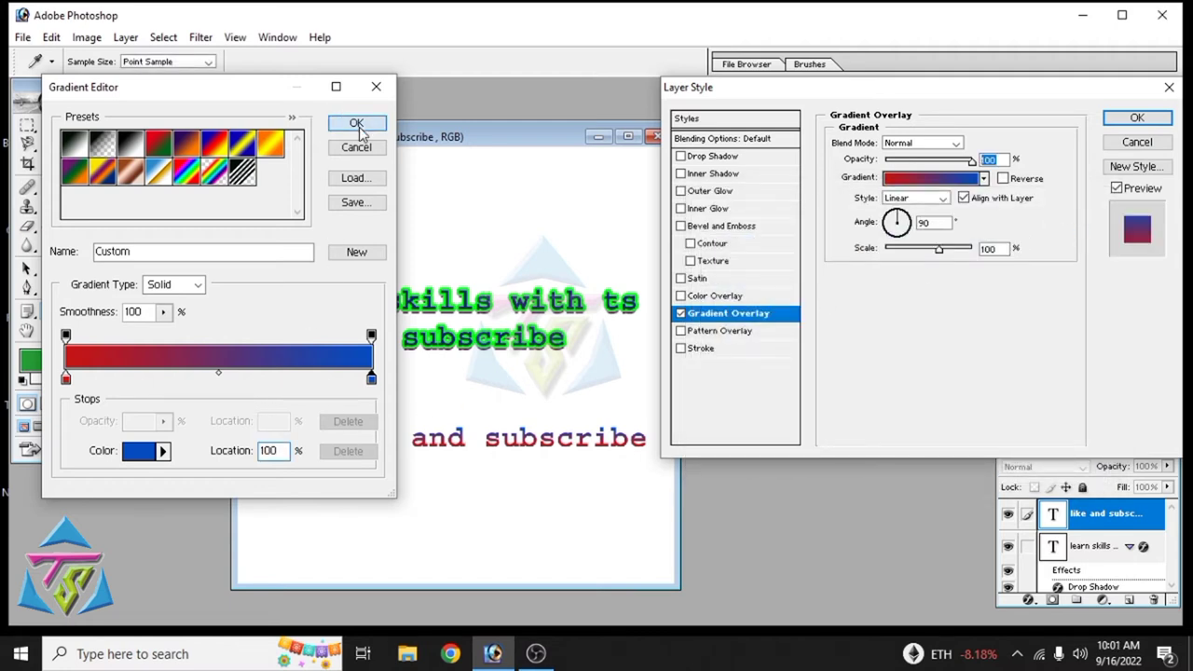
# Step: Rotate the red-to-blue gradient overlay angle to 55° and apply the layer style
pyautogui.moveTo(900, 220); pyautogui.dragTo(915, 227)
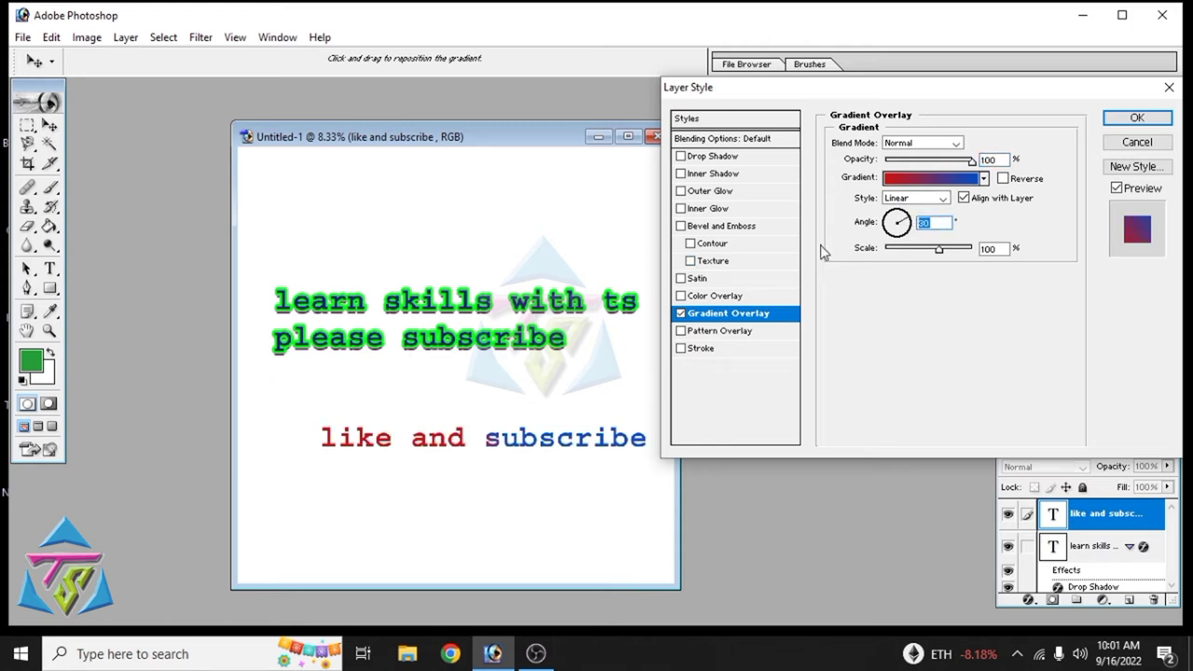
pyautogui.click(904, 216)
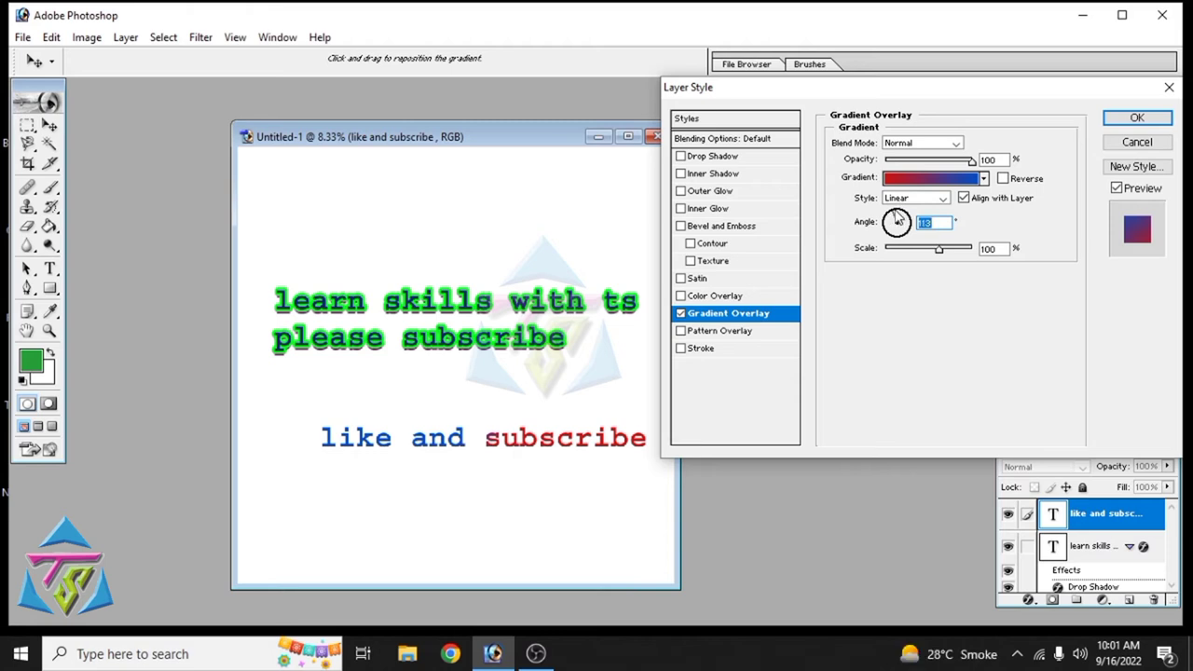
pyautogui.click(898, 217)
pyautogui.click(904, 212)
pyautogui.click(1137, 118)
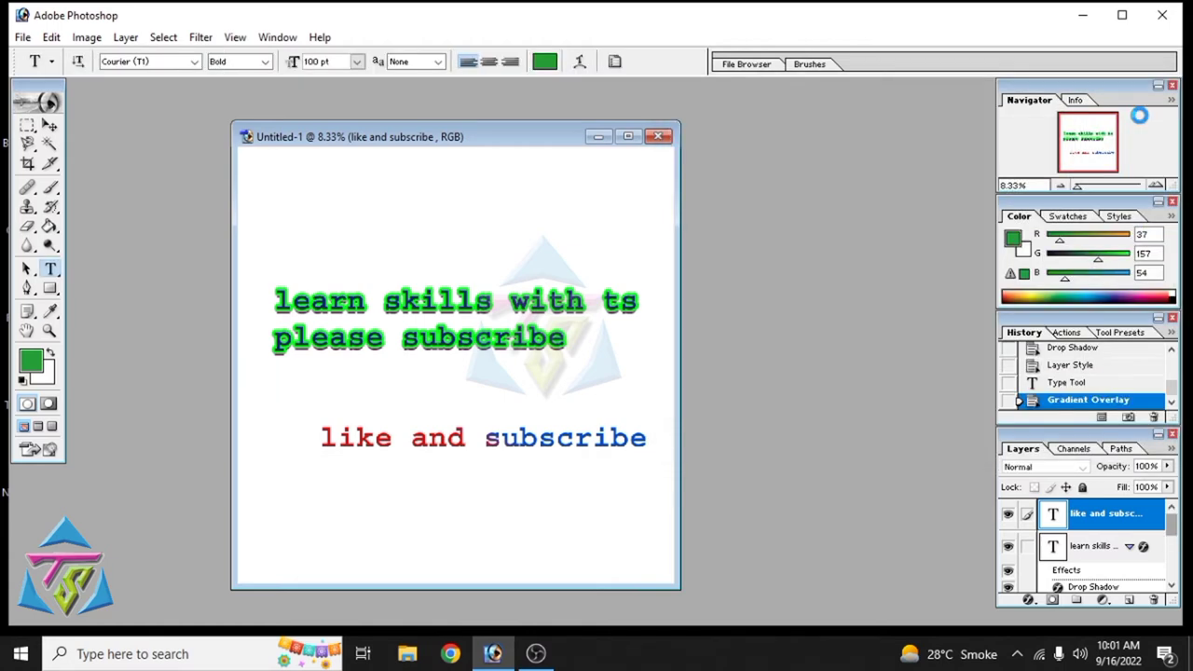
# Step: Open the Layer menu to reach the Layer Style effects for 'like and subscribe'
pyautogui.click(125, 37)
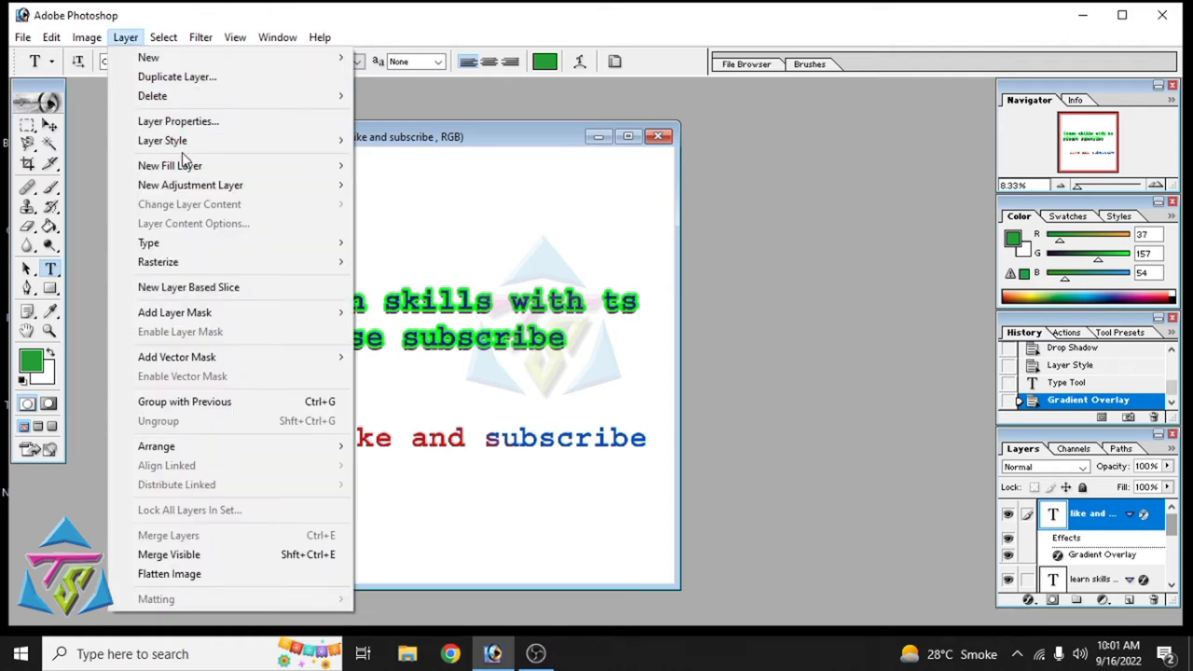
pyautogui.moveTo(162, 140)
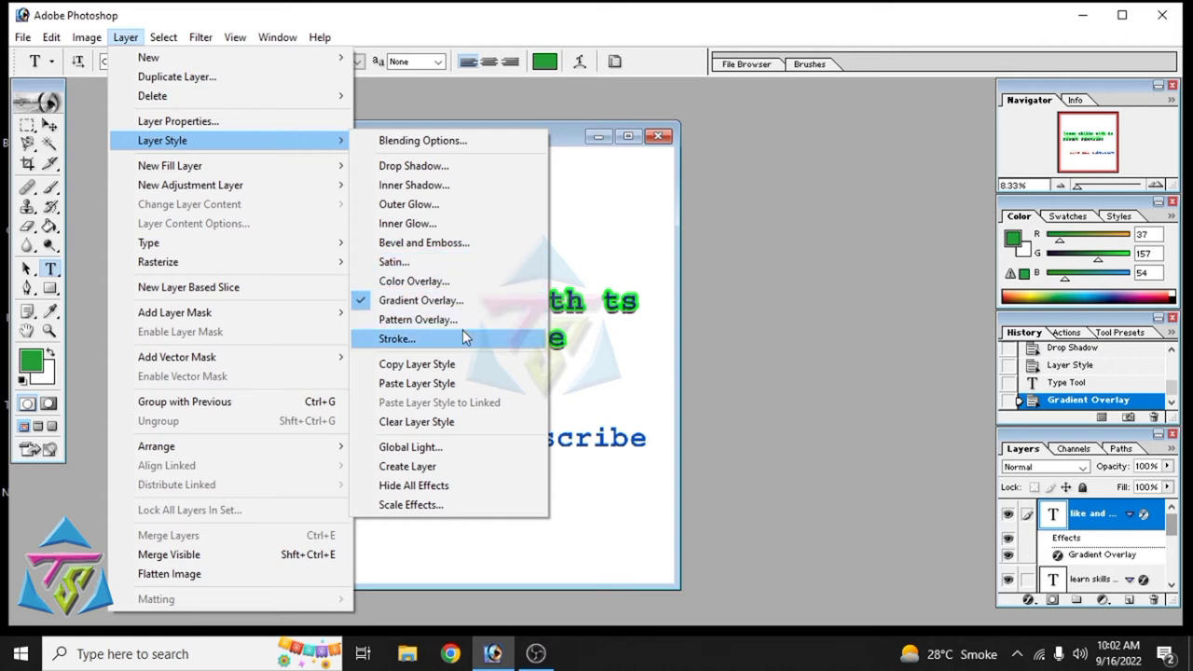
# Step: Add an Optical Checkerboard Pattern Overlay in Dissolve blend mode to 'like and subscribe'
pyautogui.click(466, 321)
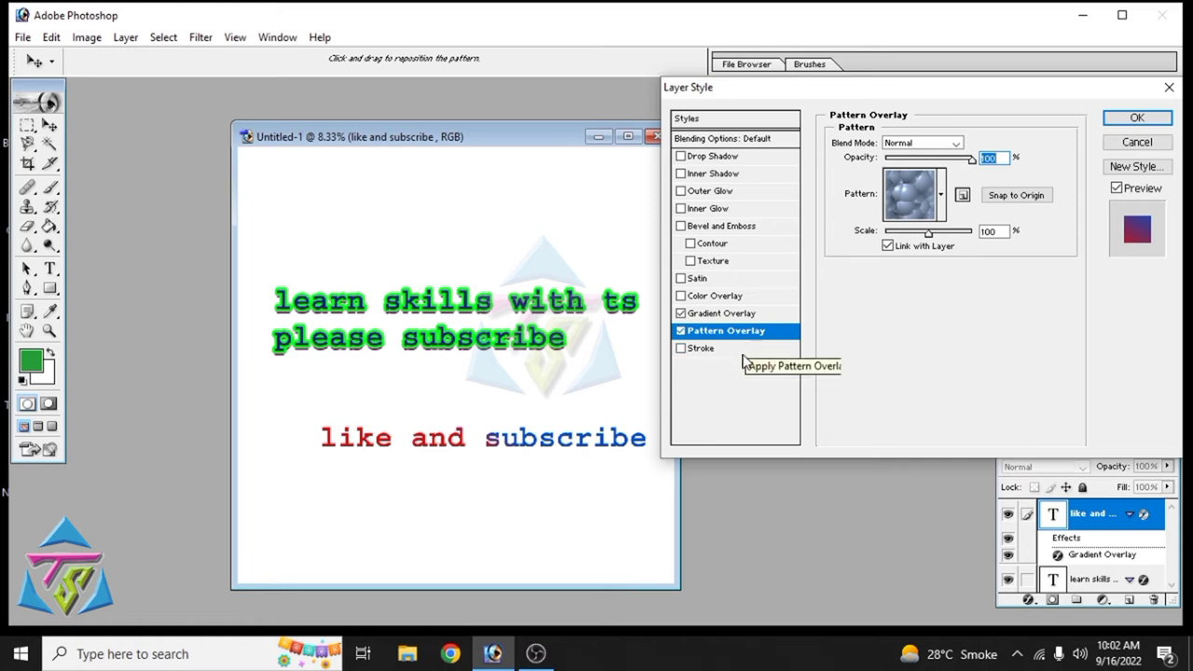
pyautogui.click(942, 194)
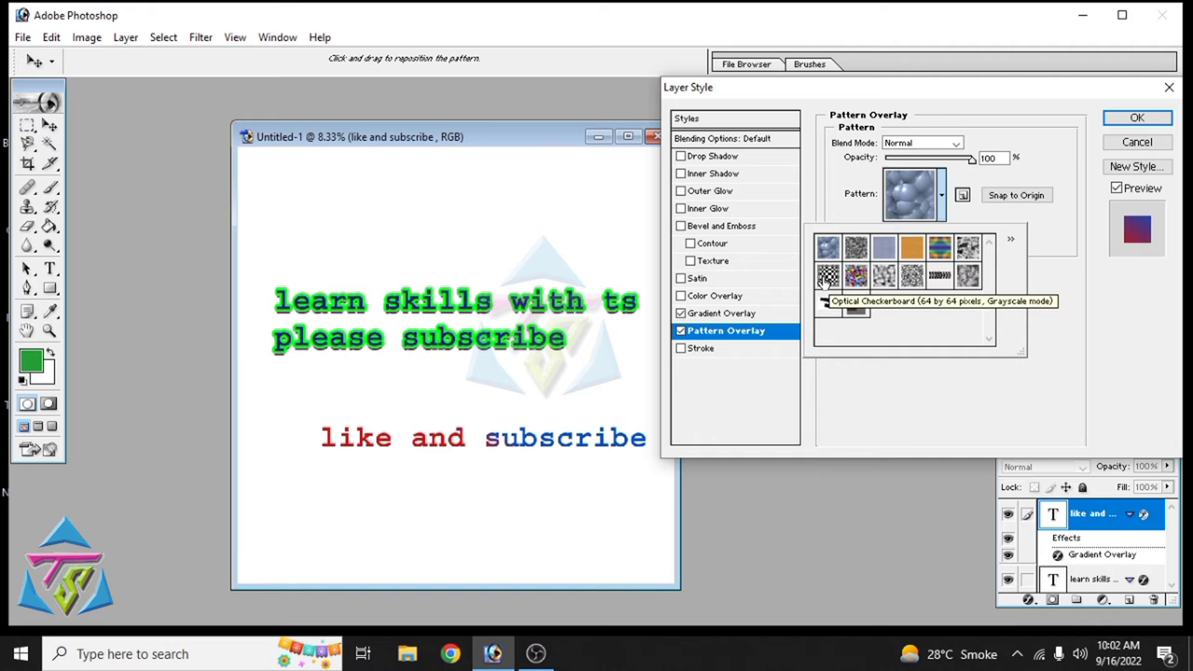
pyautogui.click(827, 276)
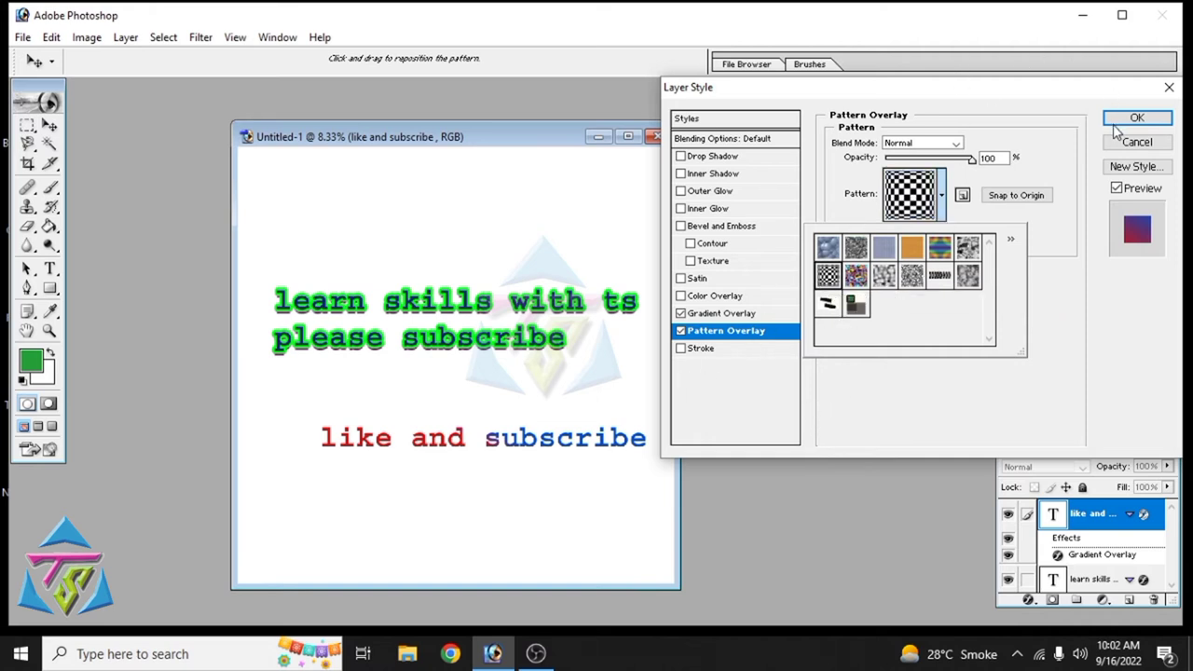
pyautogui.click(956, 144)
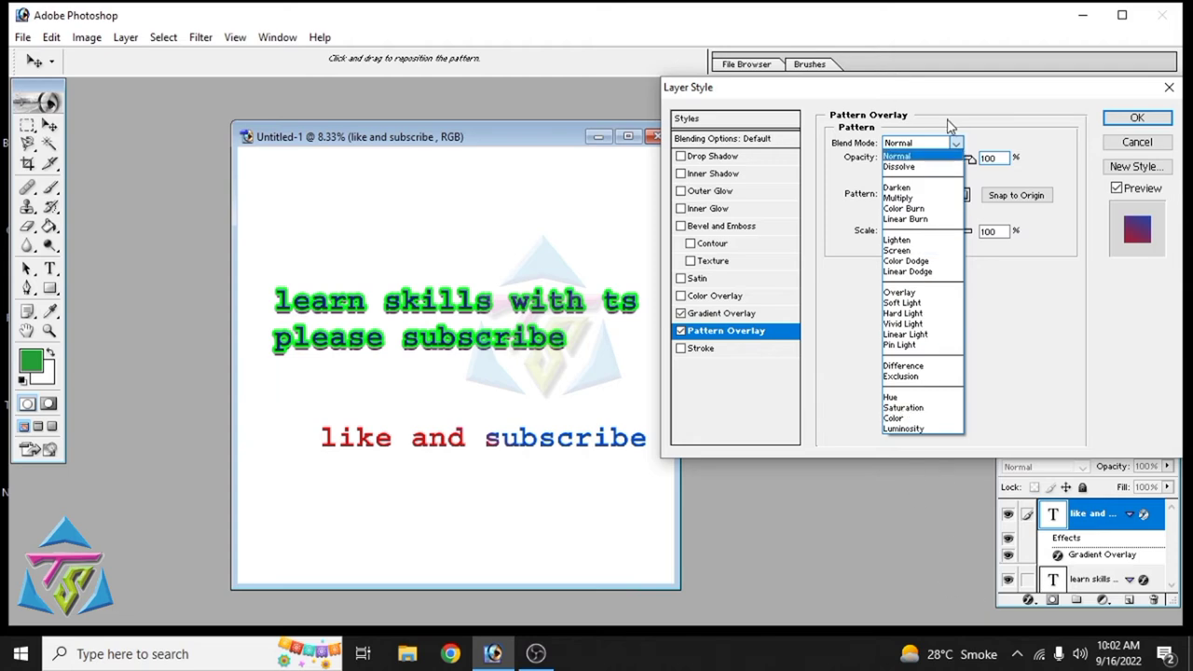
pyautogui.click(930, 167)
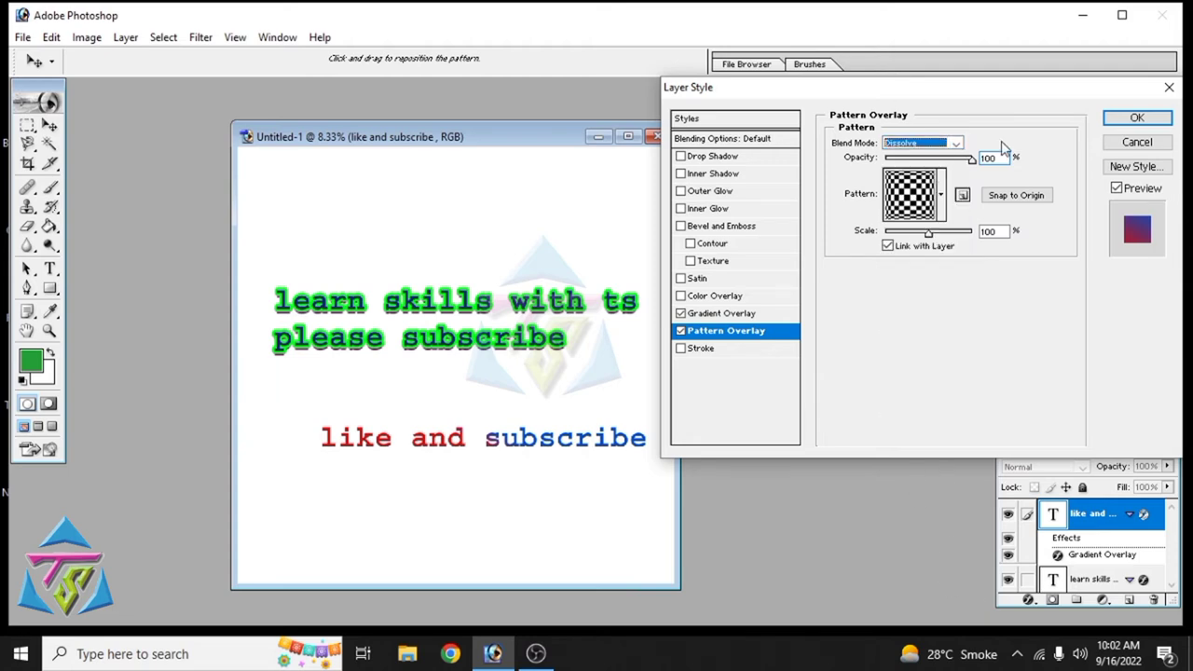
pyautogui.click(1137, 117)
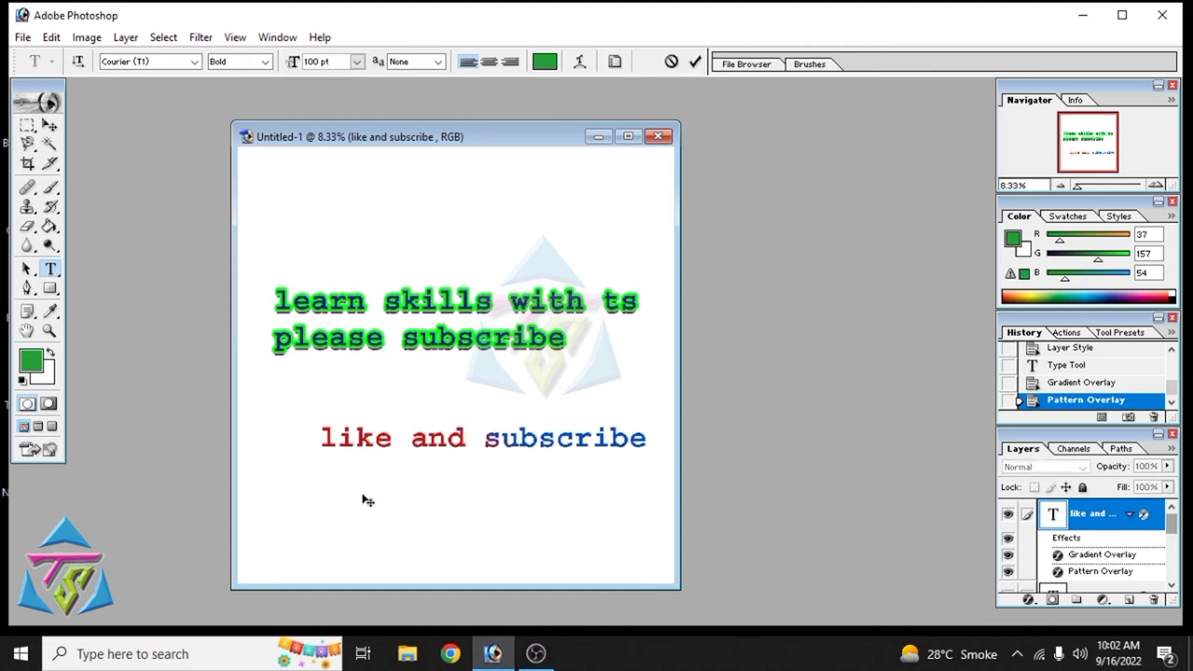
# Step: Draw a large green rectangle below 'like and subscribe', replacing an undone smaller one
pyautogui.click(51, 288)
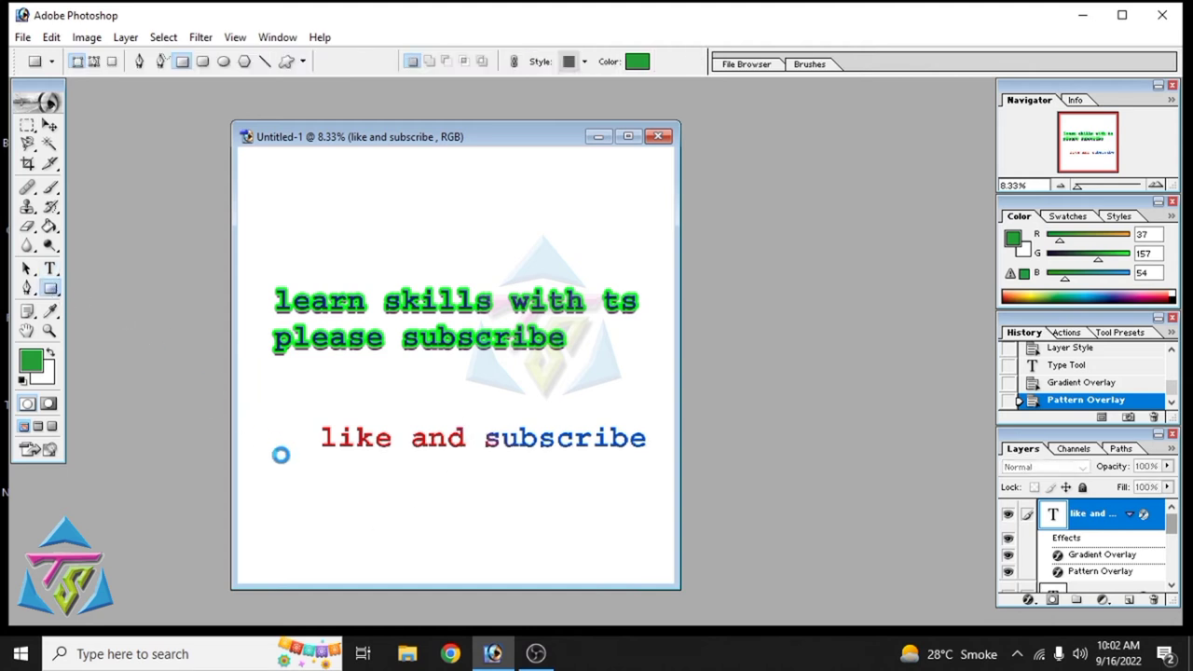
pyautogui.moveTo(287, 455); pyautogui.dragTo(418, 501)
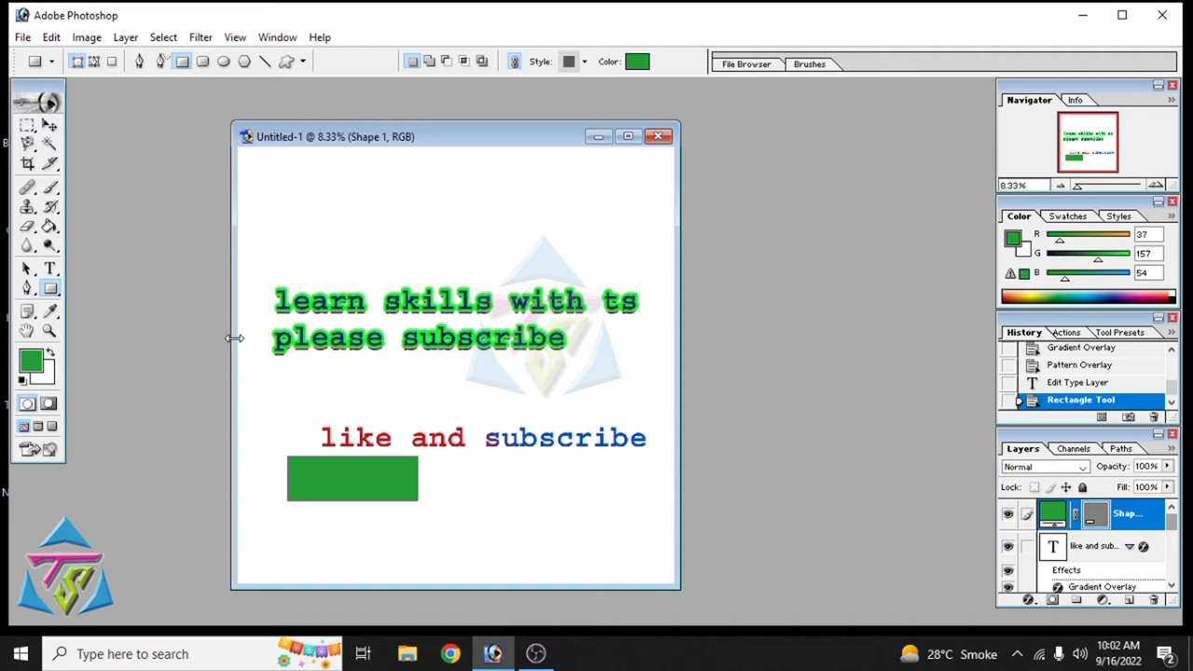
pyautogui.hotkey('ctrl', 'z')
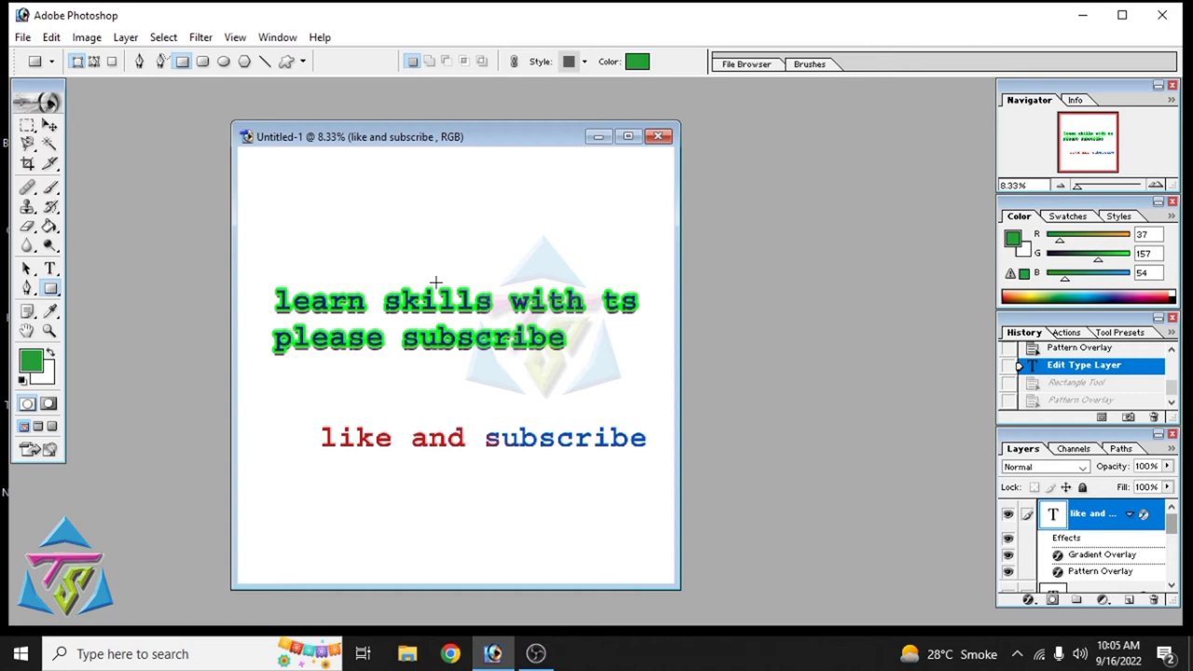
pyautogui.click(126, 37)
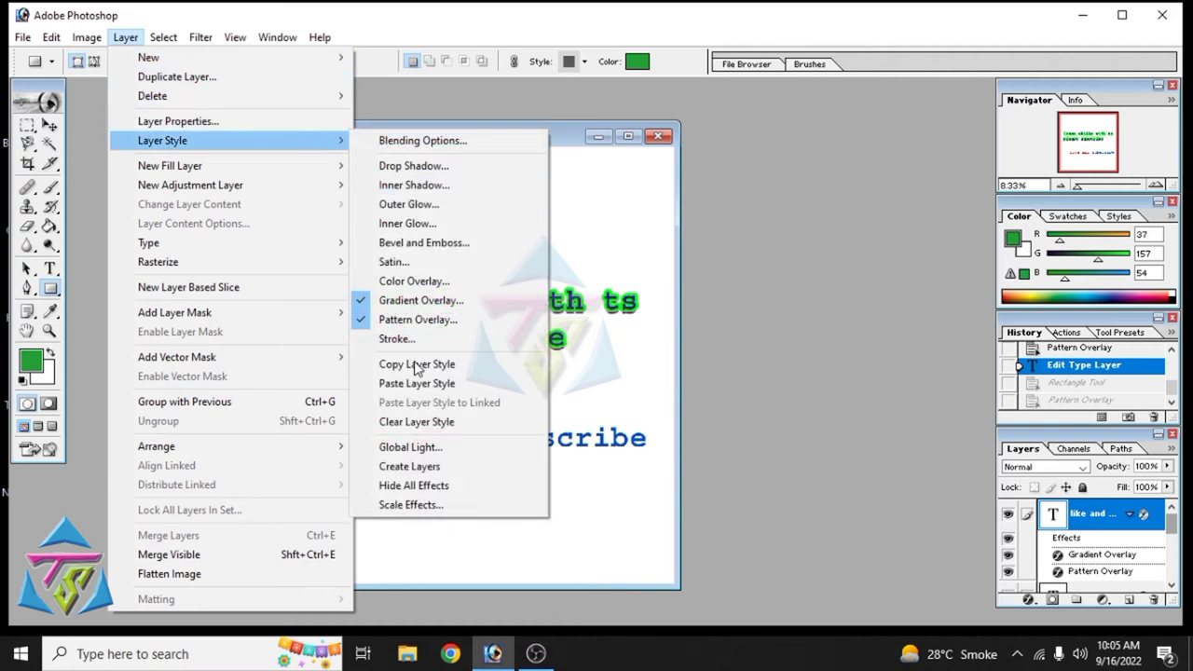
pyautogui.moveTo(162, 139)
pyautogui.click(565, 518)
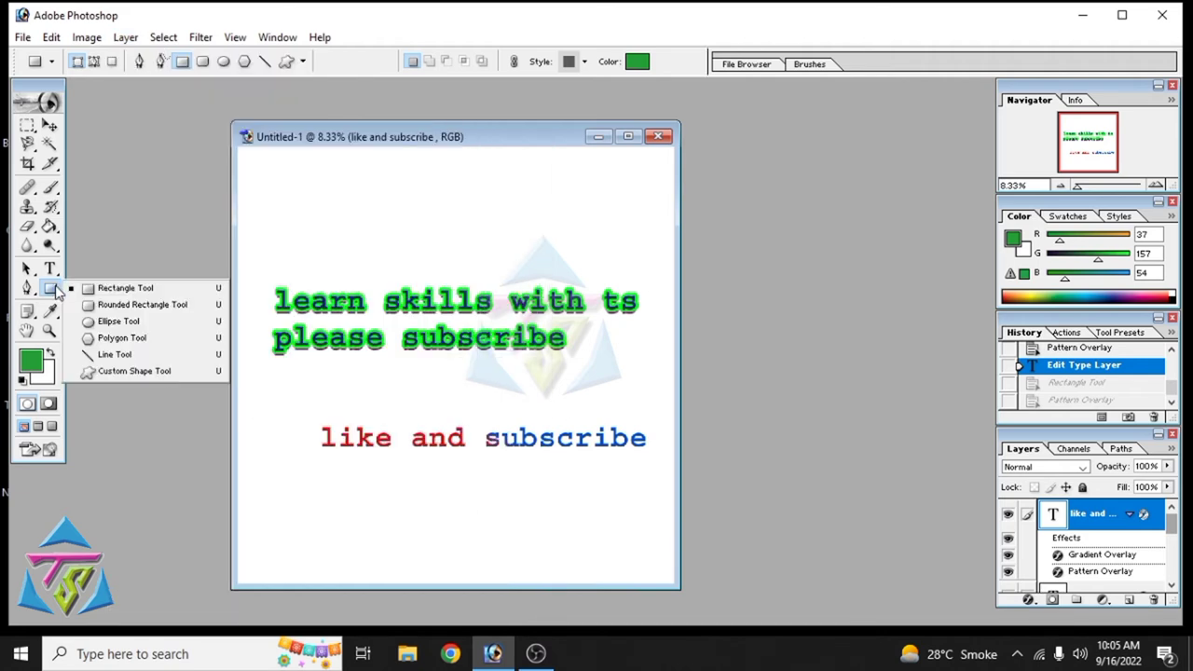
pyautogui.click(53, 289)
pyautogui.moveTo(280, 464); pyautogui.dragTo(513, 567)
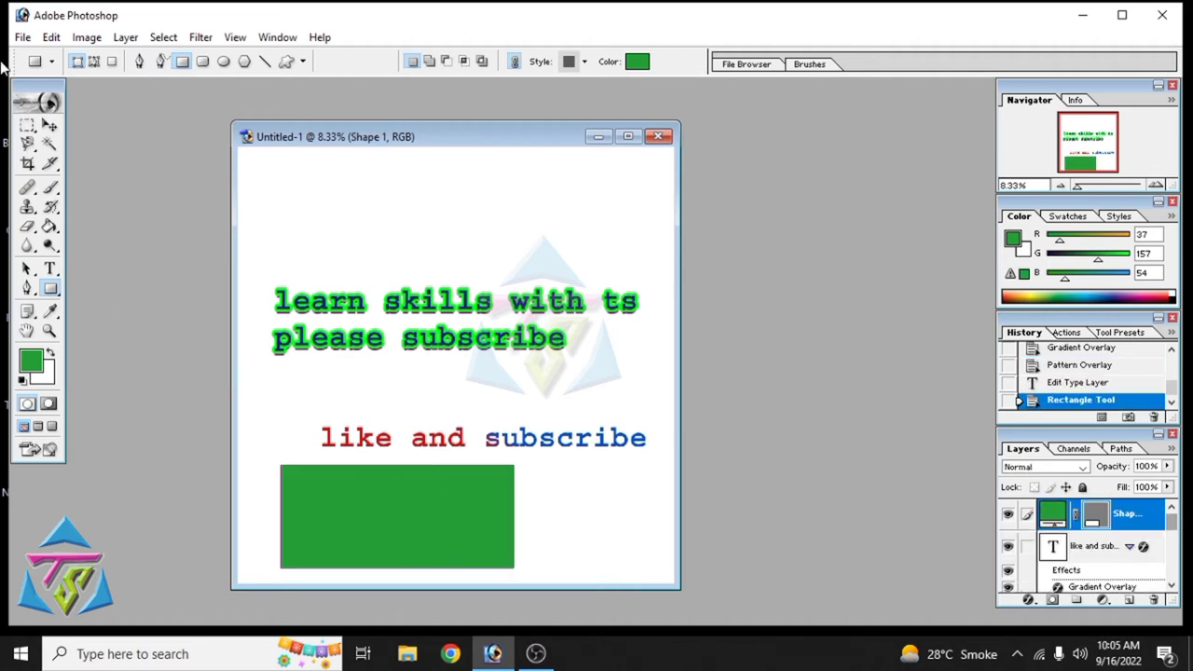
pyautogui.click(124, 37)
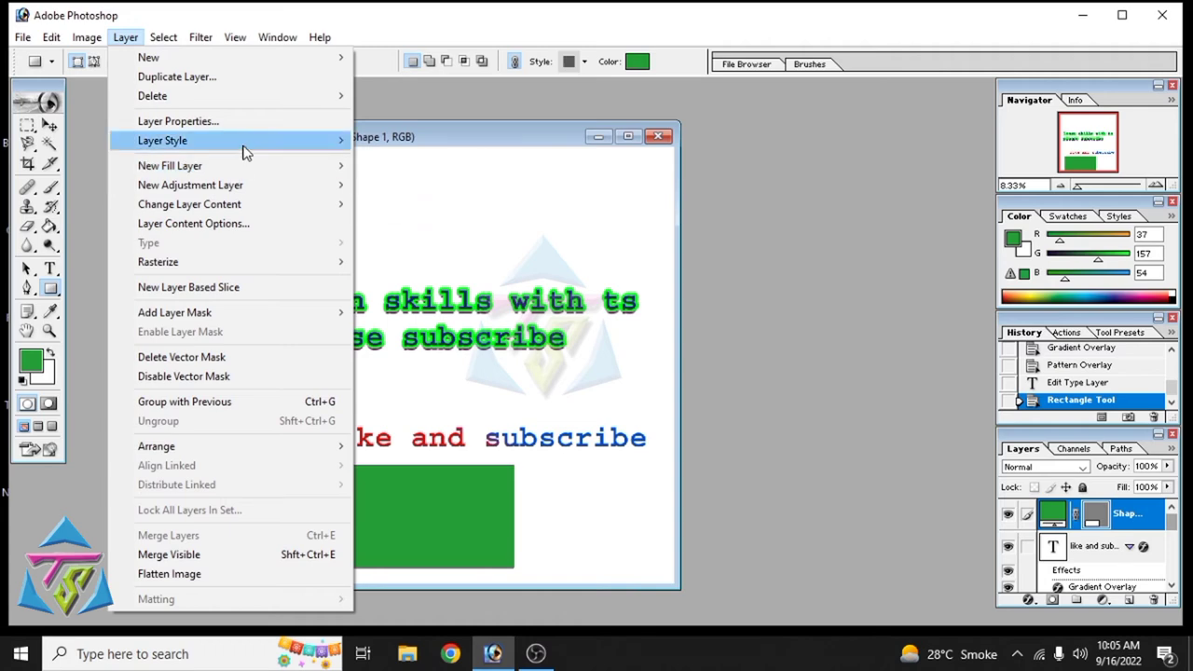
# Step: Give the Shape 1 rectangle a checkerboard Pattern Overlay at 100% opacity, Normal blend
pyautogui.moveTo(162, 140)
pyautogui.click(395, 318)
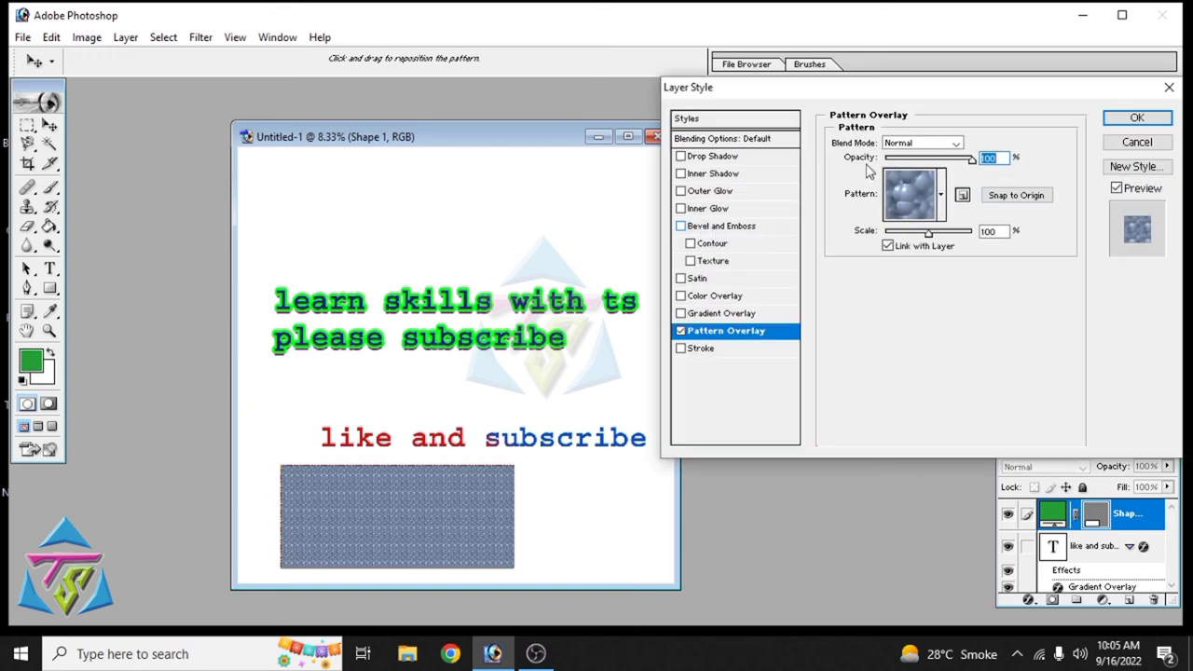
pyautogui.moveTo(927, 234)
pyautogui.mouseDown()
pyautogui.moveTo(912, 235)
pyautogui.moveTo(946, 235)
pyautogui.moveTo(935, 234)
pyautogui.mouseUp()
pyautogui.press('Return')
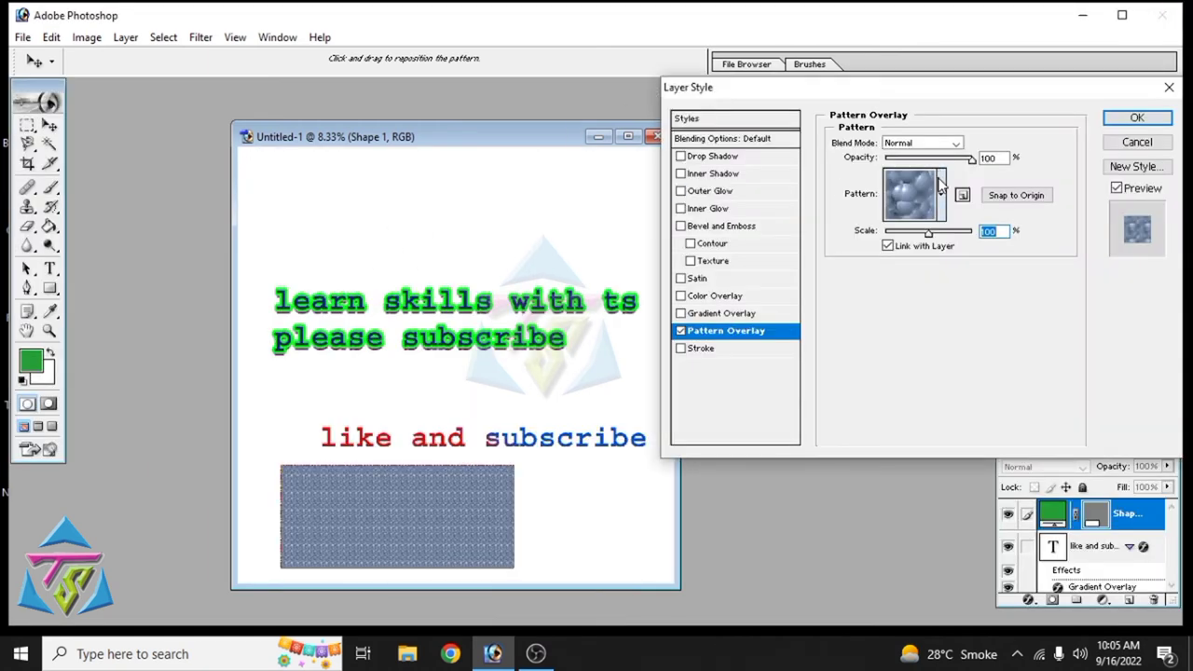
pyautogui.click(941, 191)
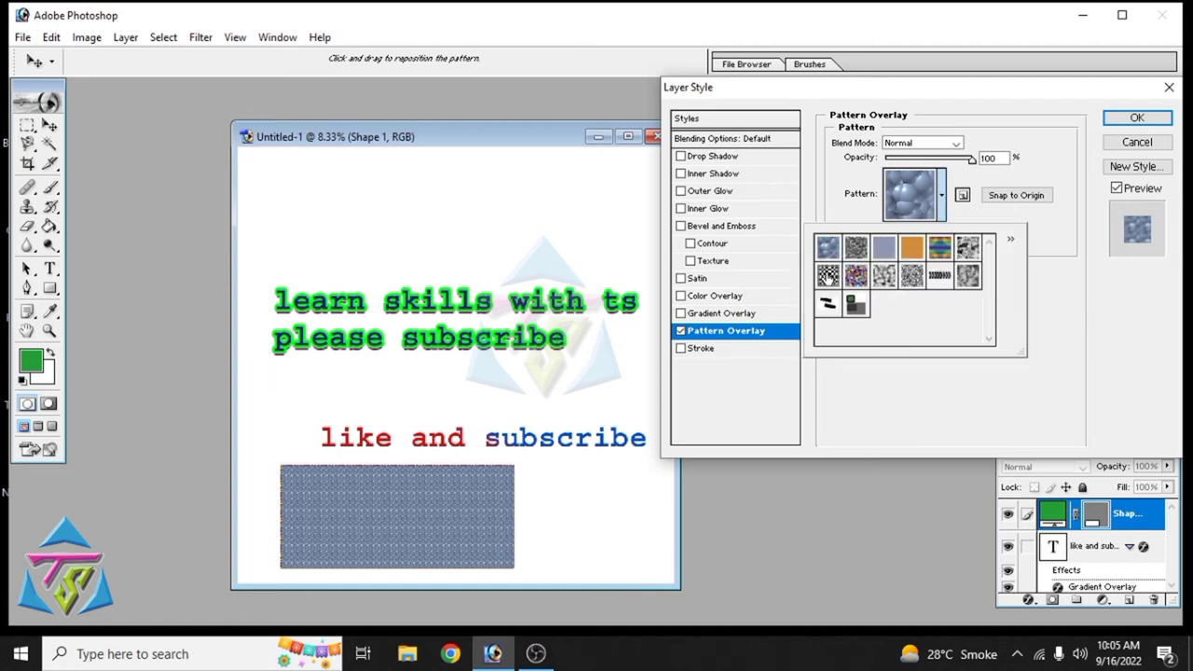
pyautogui.click(828, 275)
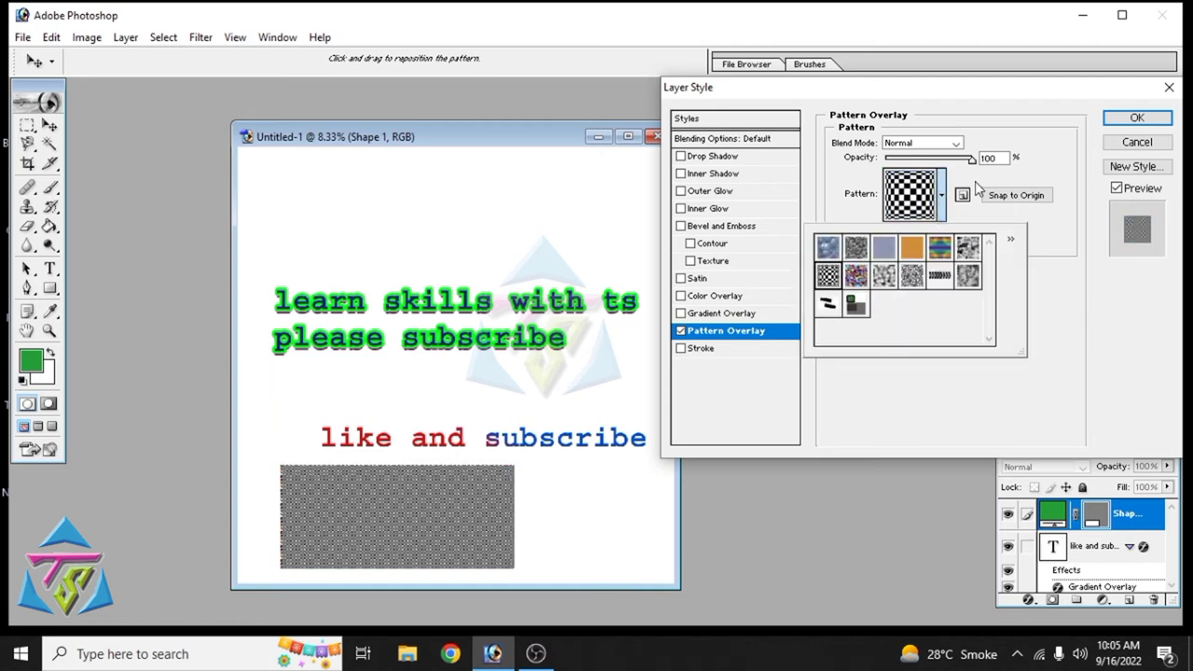
pyautogui.click(940, 401)
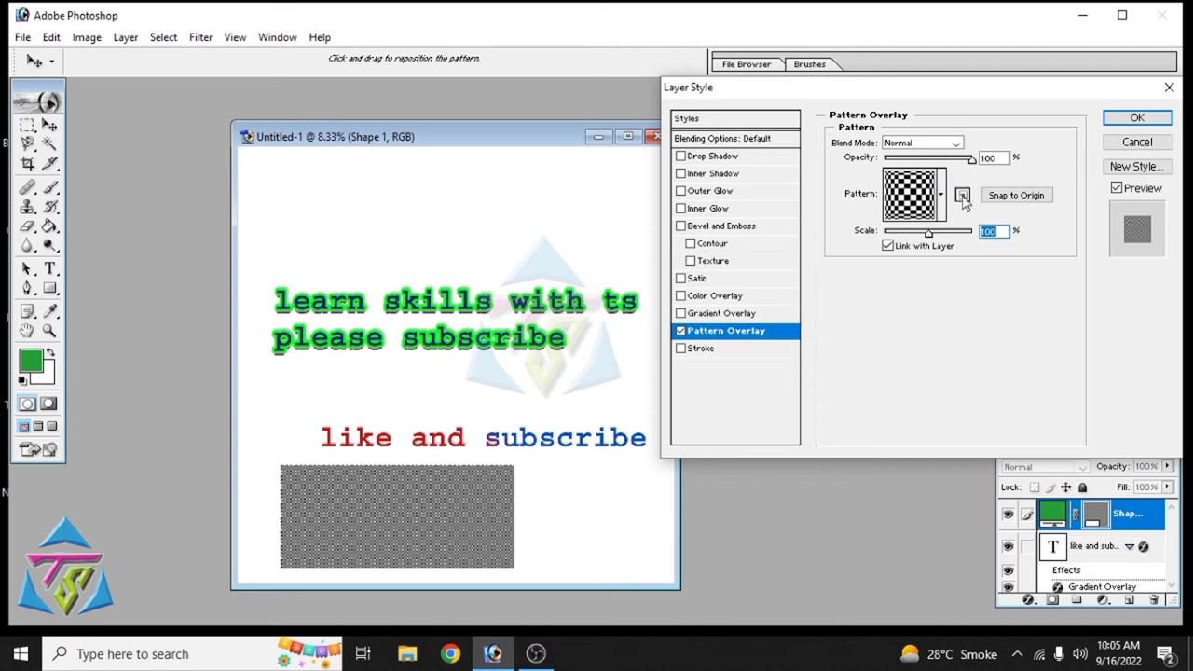
pyautogui.moveTo(936, 236)
pyautogui.mouseDown()
pyautogui.moveTo(965, 233)
pyautogui.moveTo(909, 238)
pyautogui.mouseUp()
pyautogui.press('Escape')
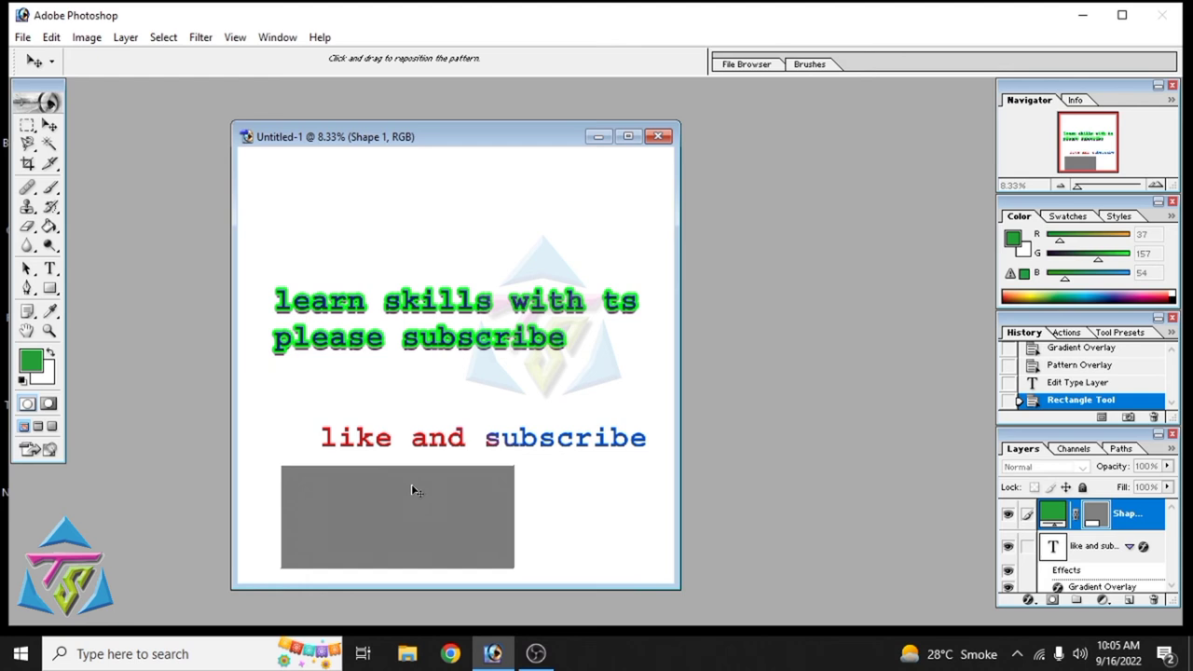
pyautogui.click(125, 38)
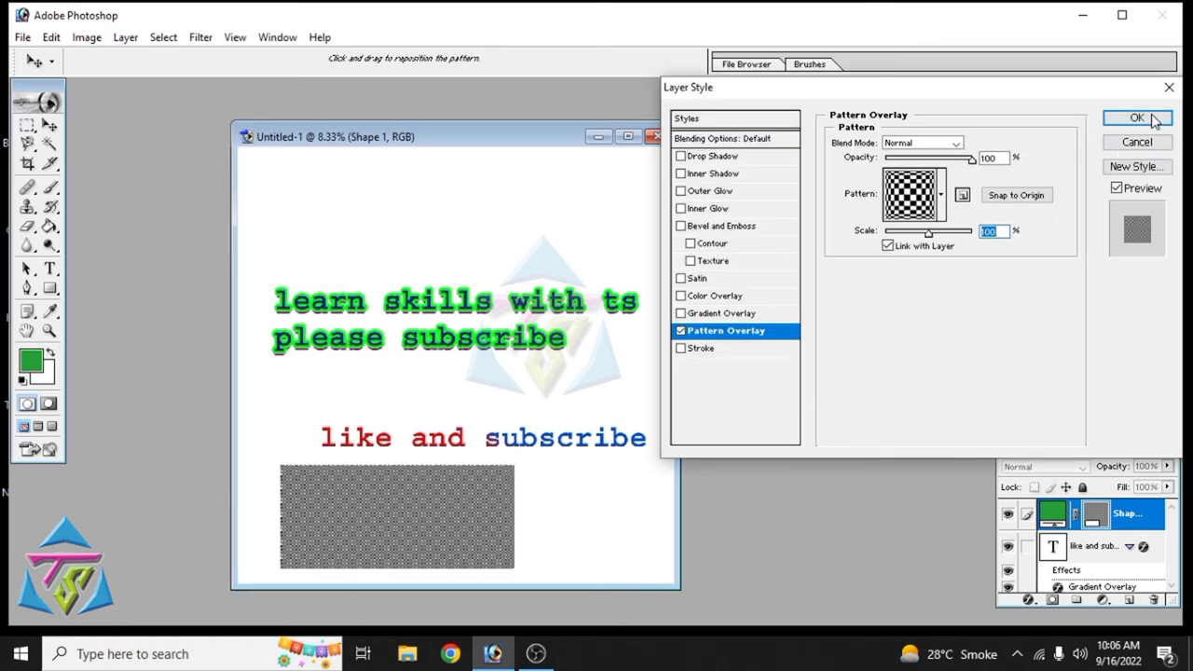
pyautogui.click(1137, 117)
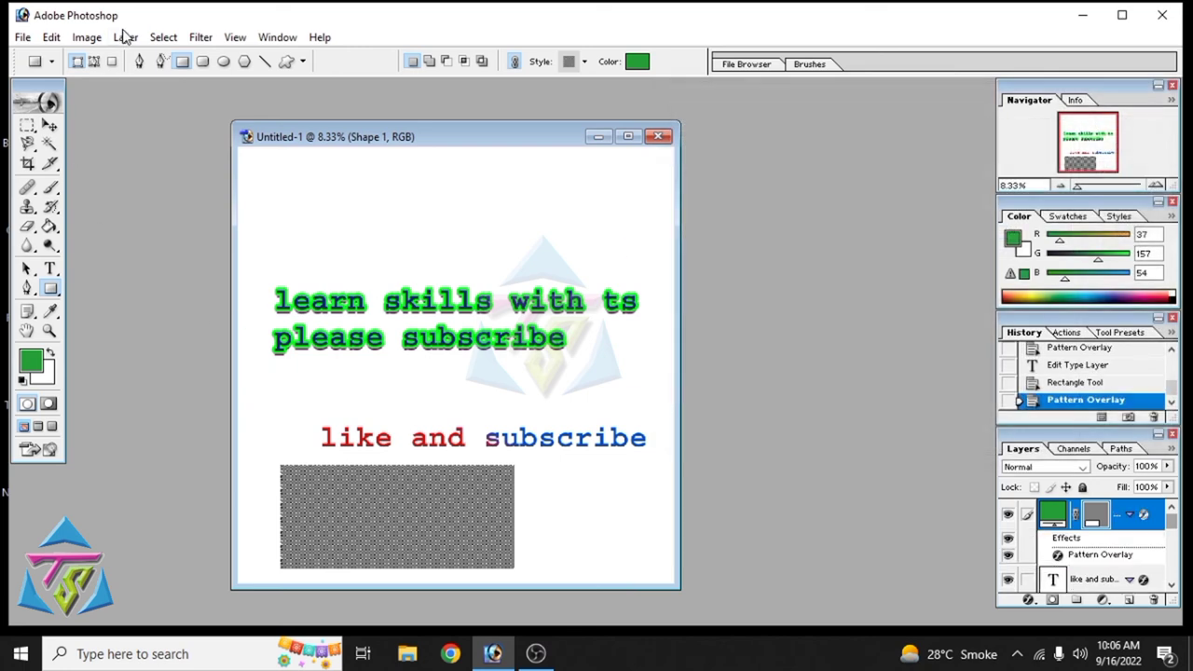
# Step: Open the Layer menu to reach the Global Light settings
pyautogui.click(125, 37)
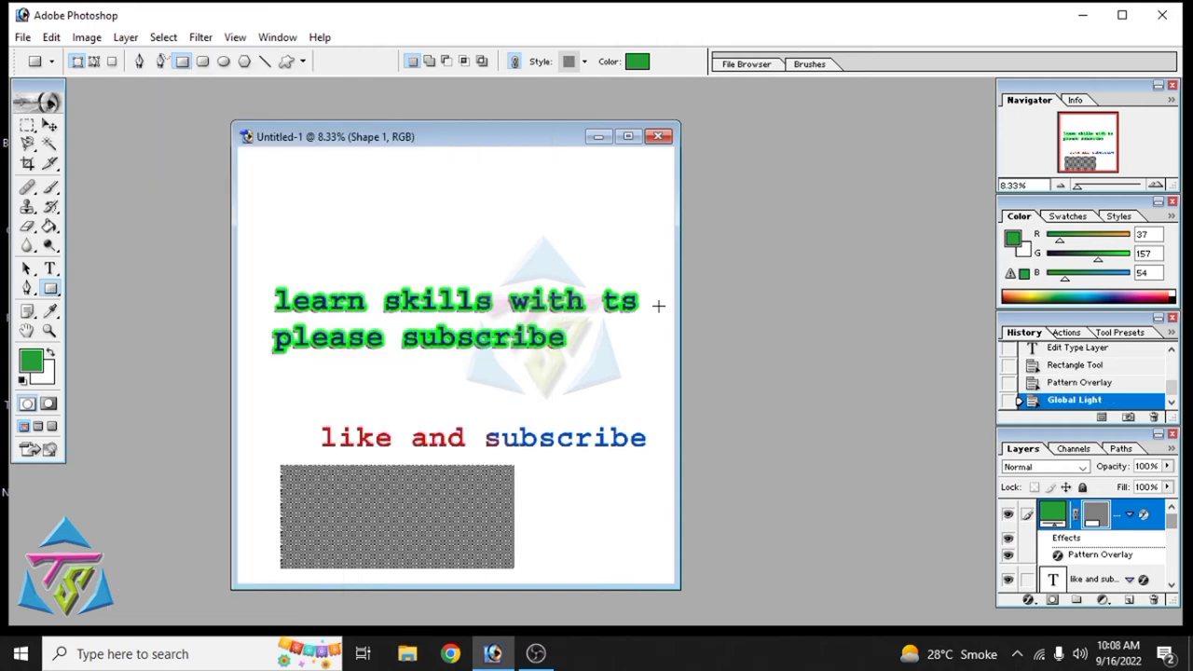
pyautogui.click(128, 38)
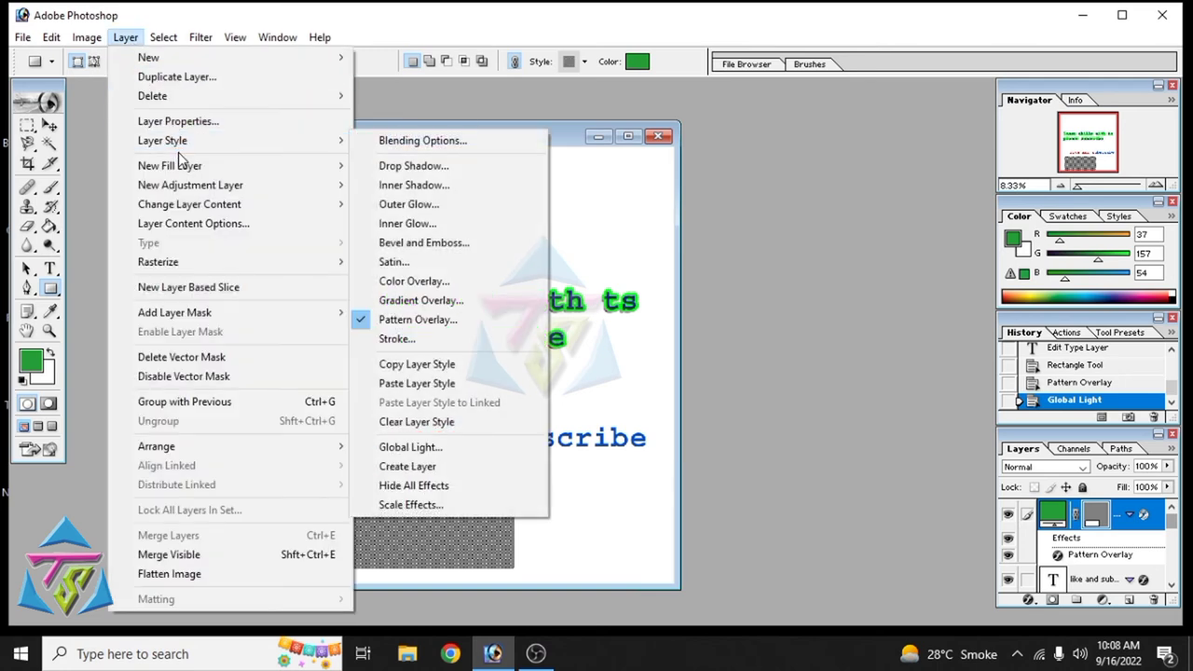
pyautogui.moveTo(162, 140)
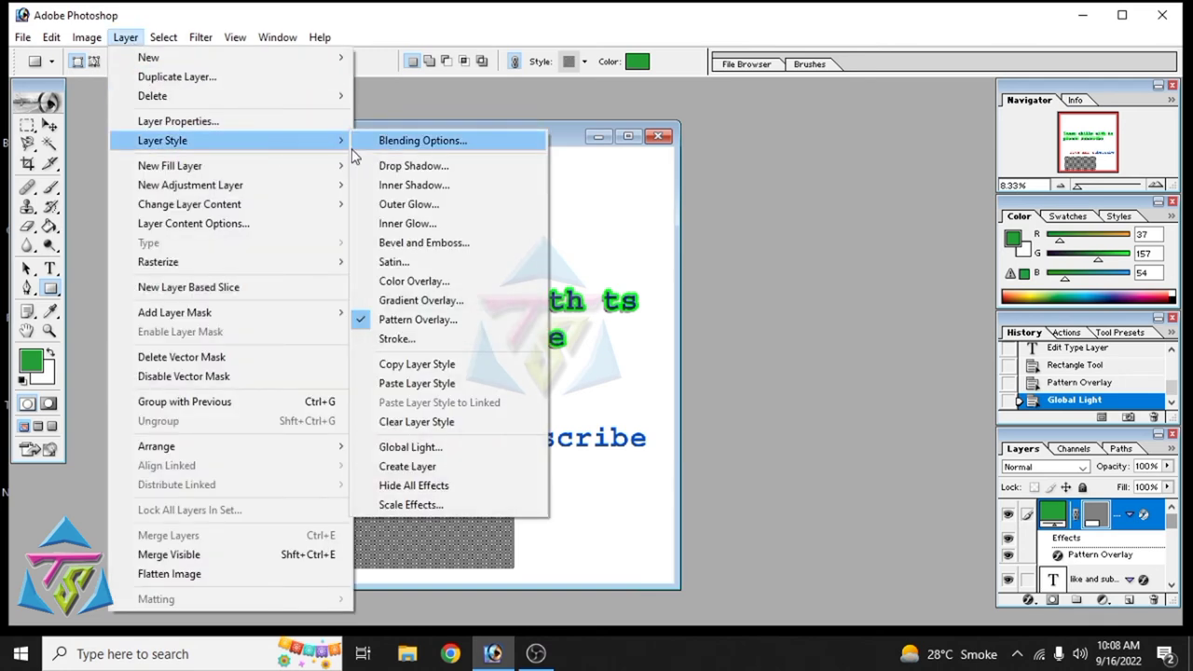
# Step: Change the angle in the Global Light settings
pyautogui.click(437, 452)
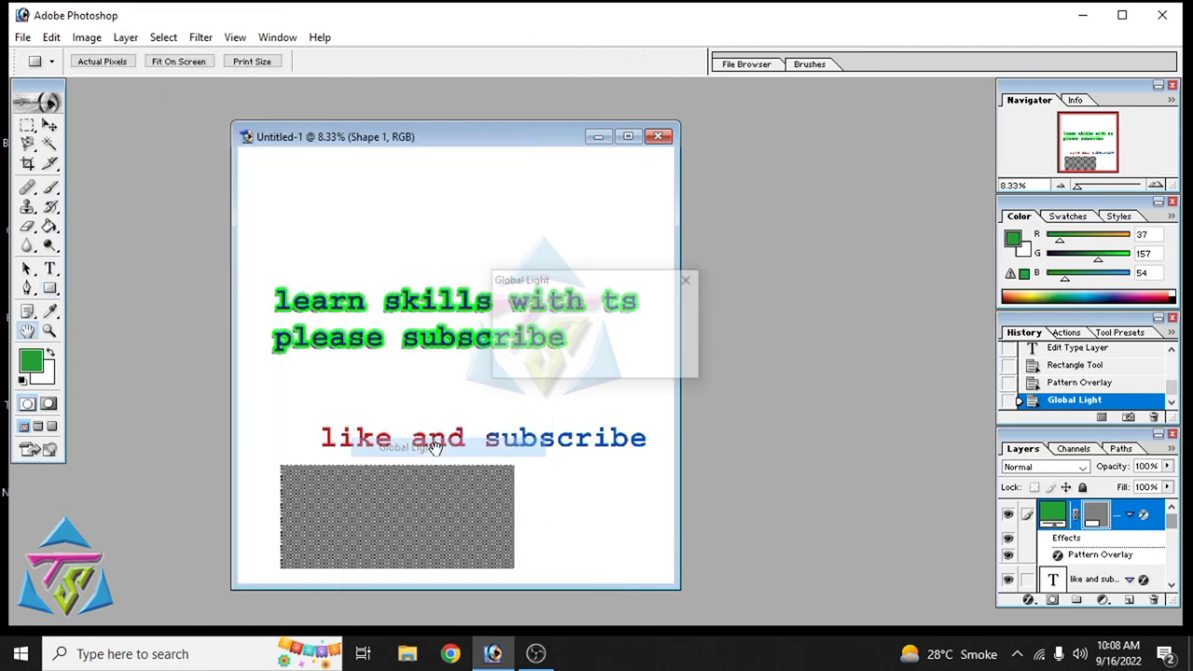
pyautogui.moveTo(563, 328); pyautogui.dragTo(555, 340)
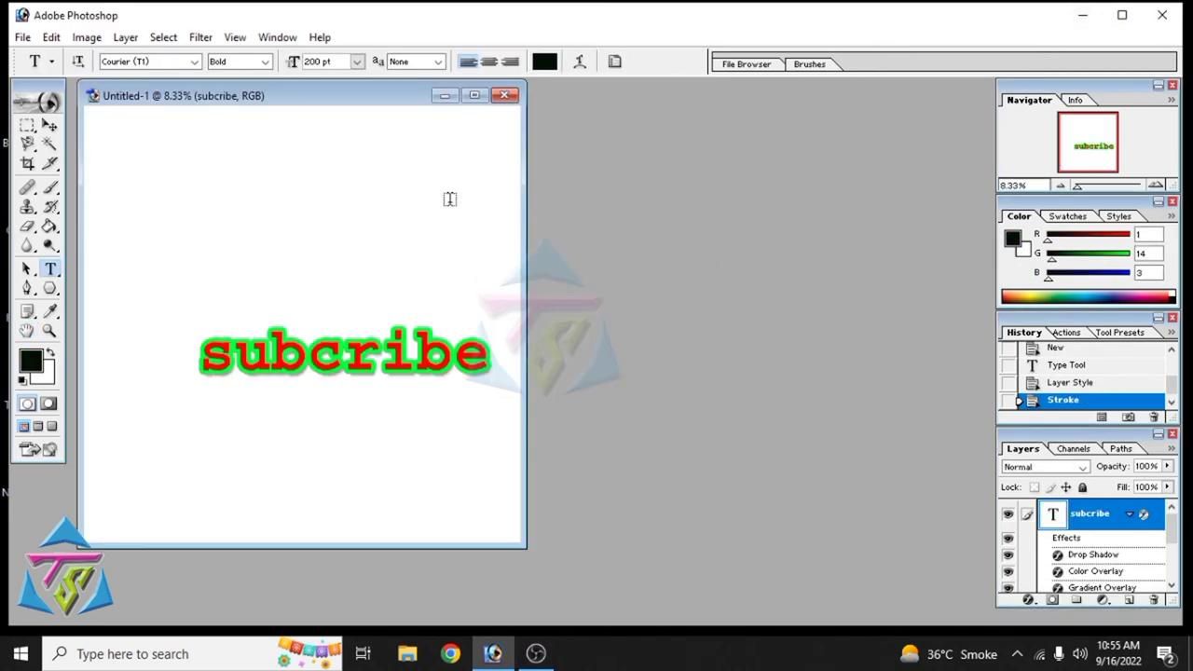
# Step: Set the Global Light to a -97° angle and 45° altitude
pyautogui.click(127, 39)
pyautogui.moveTo(163, 140)
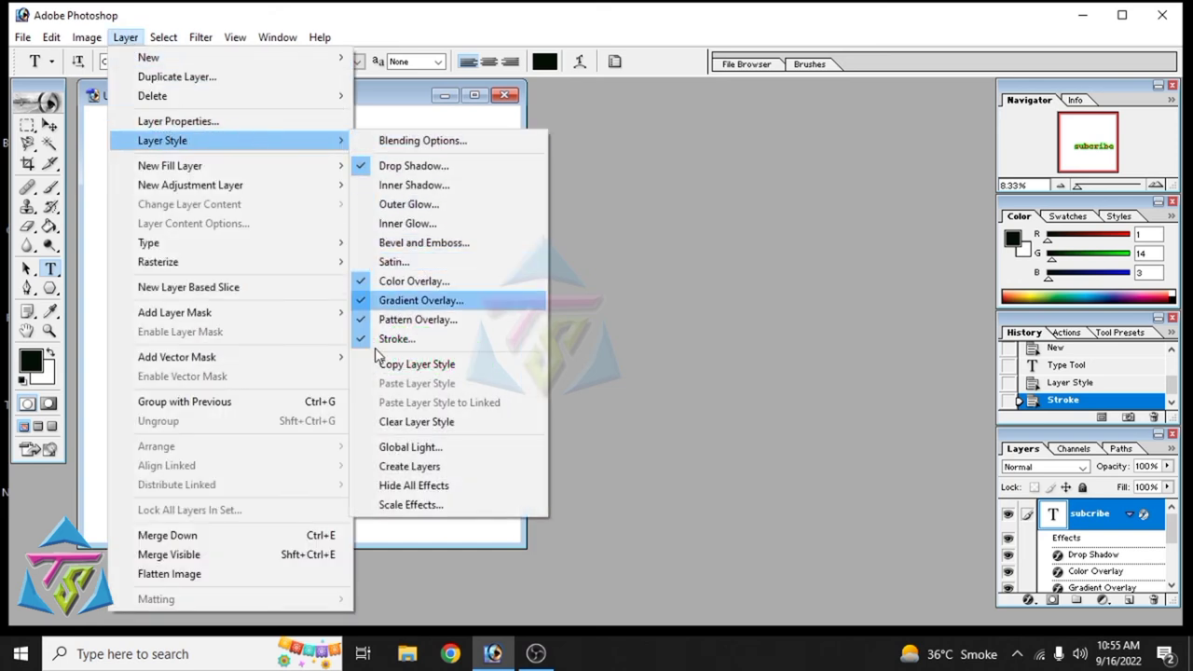
pyautogui.click(416, 451)
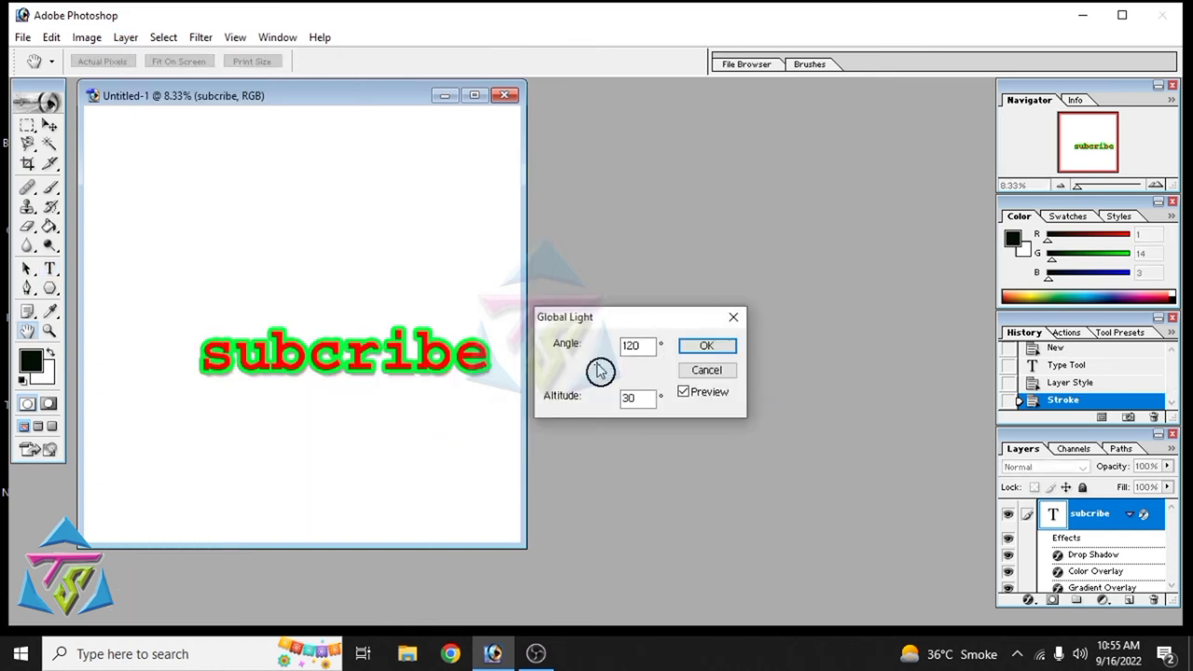
pyautogui.moveTo(597, 369); pyautogui.dragTo(596, 381)
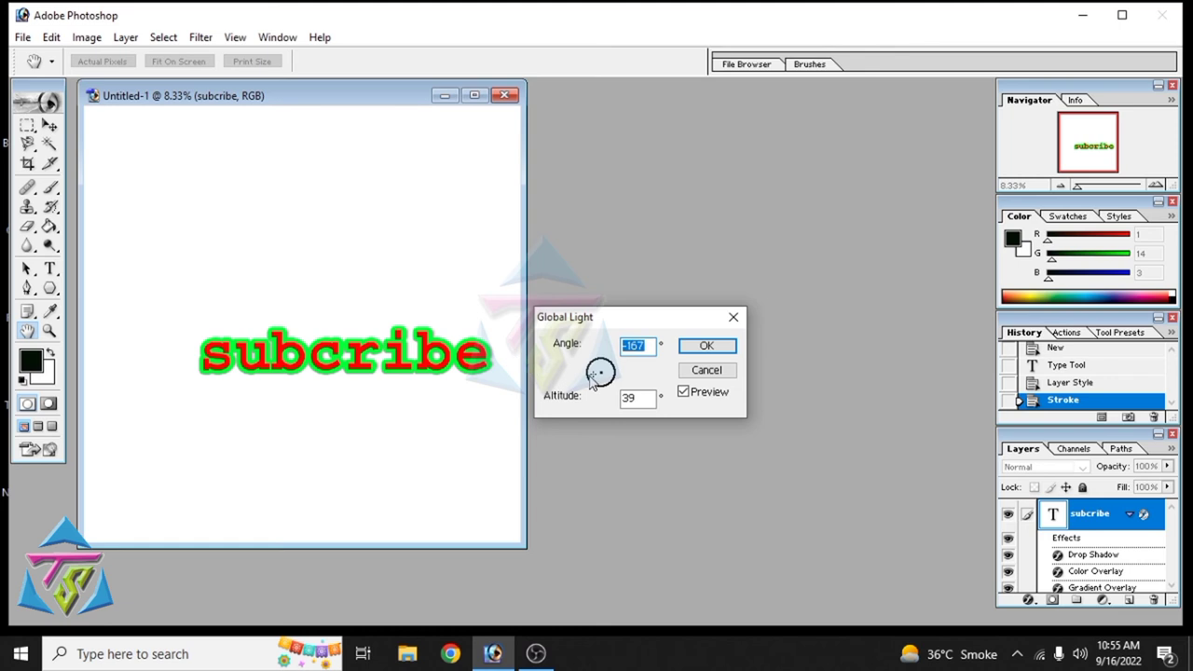
pyautogui.moveTo(594, 380)
pyautogui.mouseDown()
pyautogui.moveTo(613, 379)
pyautogui.moveTo(596, 374)
pyautogui.moveTo(603, 386)
pyautogui.mouseUp()
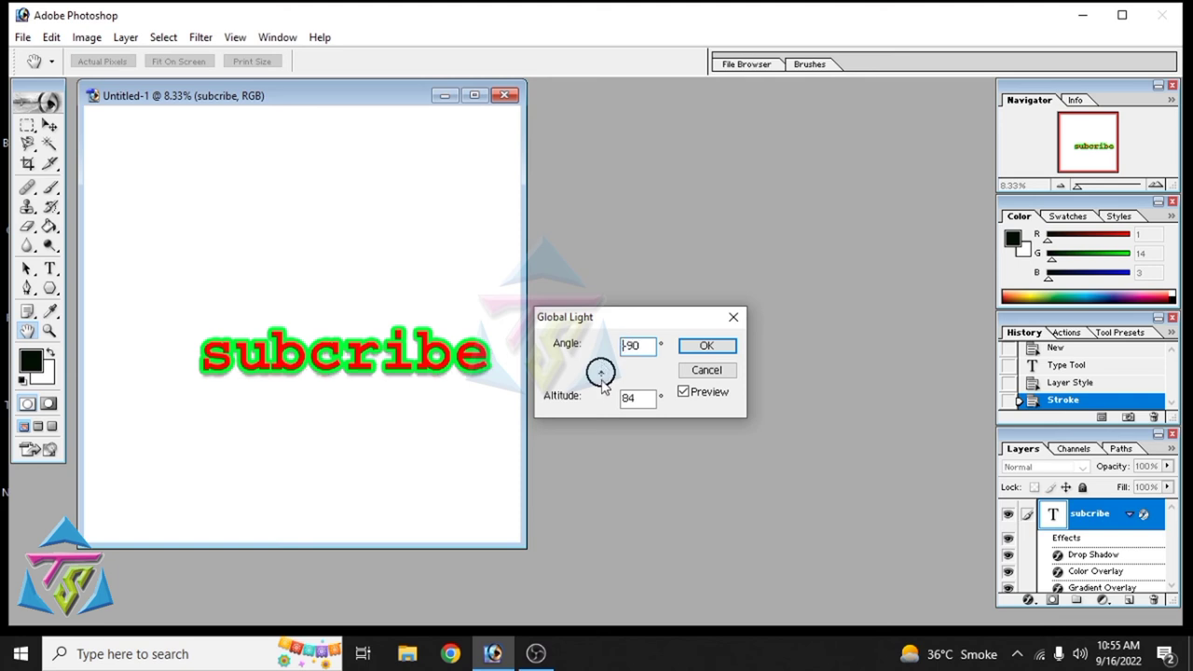
pyautogui.moveTo(602, 384); pyautogui.dragTo(601, 381)
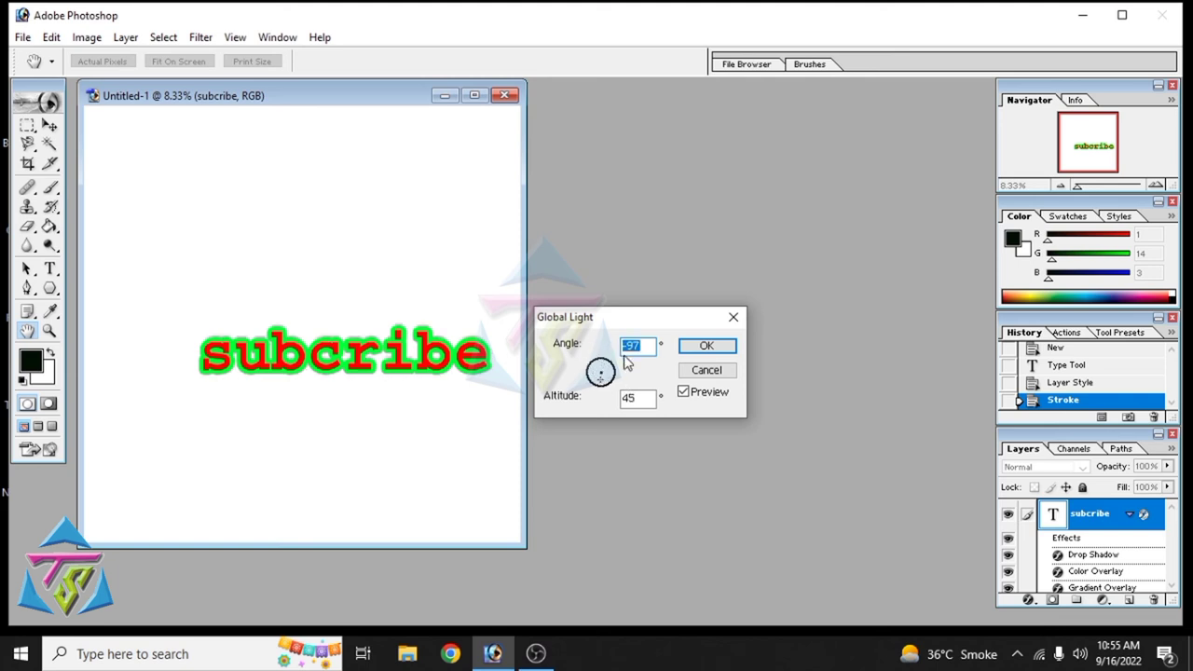
pyautogui.click(707, 346)
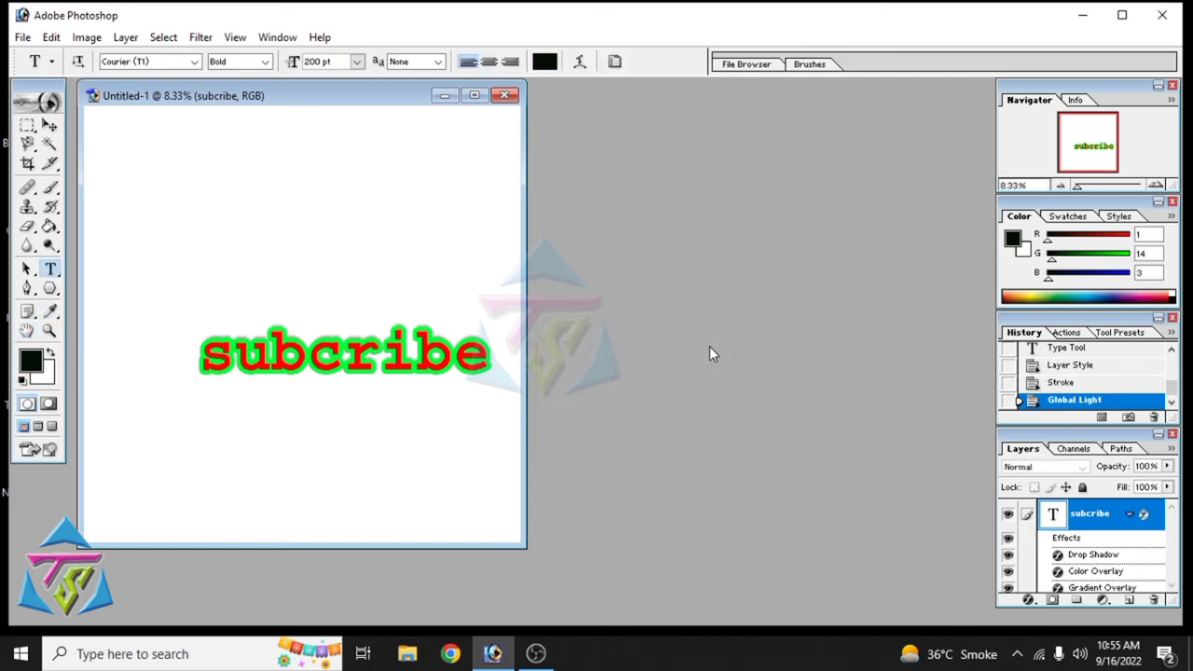
# Step: Add a solid Color Fill 1 layer in turquoise 0CCDAB
pyautogui.click(125, 37)
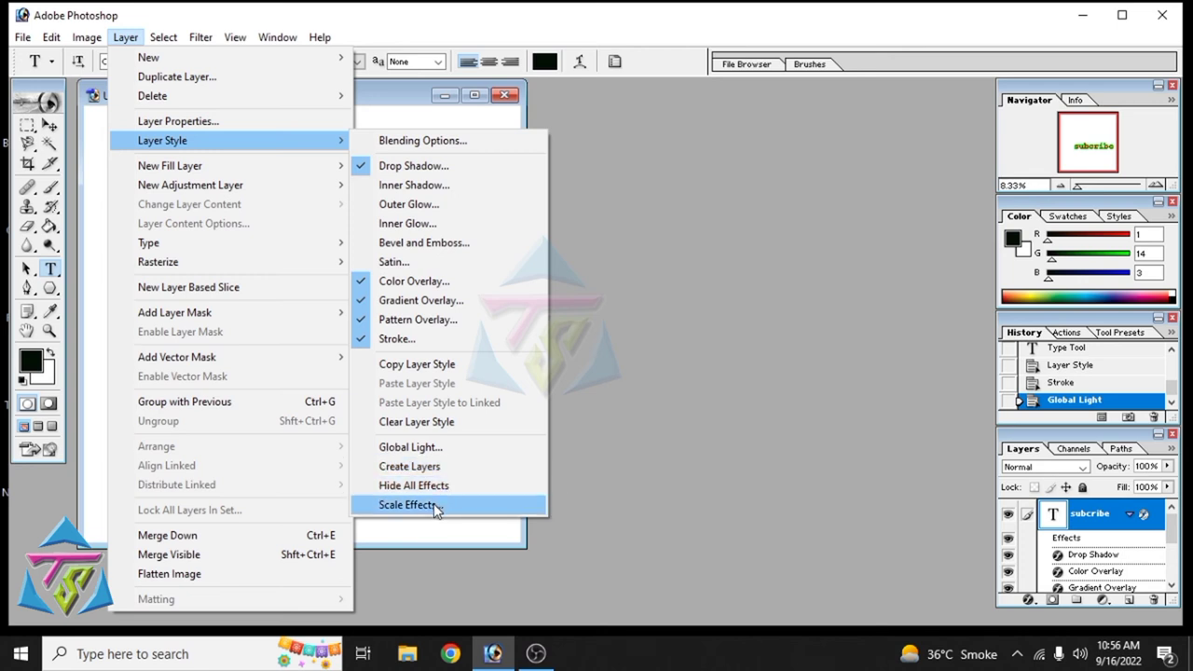
pyautogui.moveTo(169, 165)
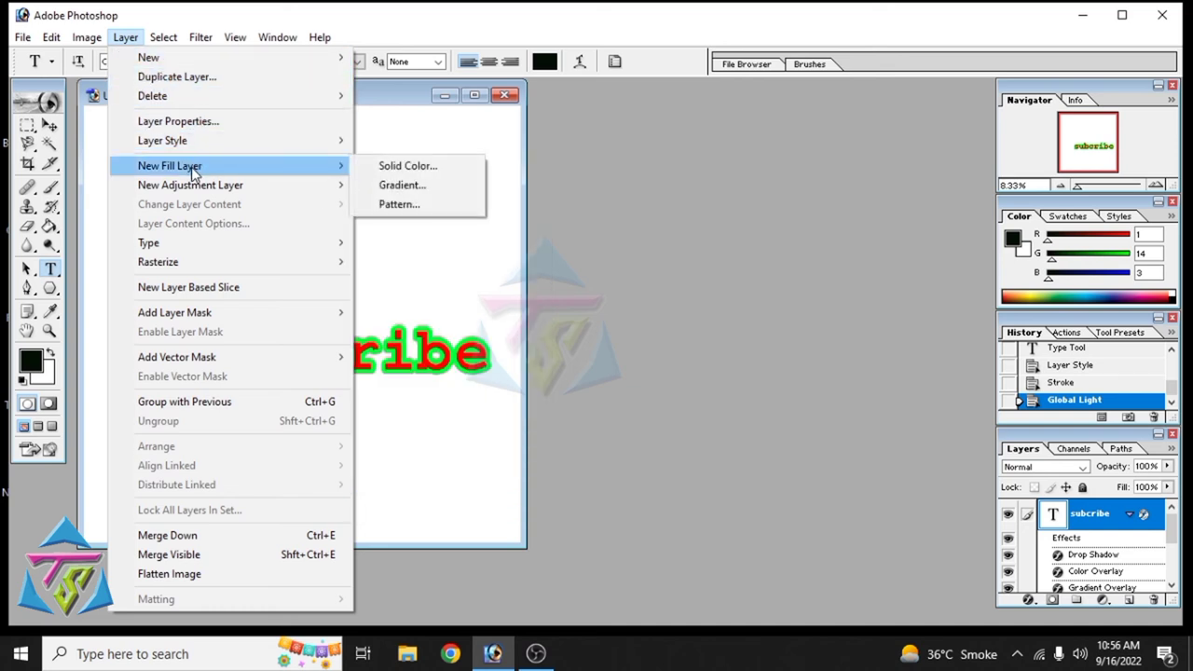
pyautogui.click(403, 171)
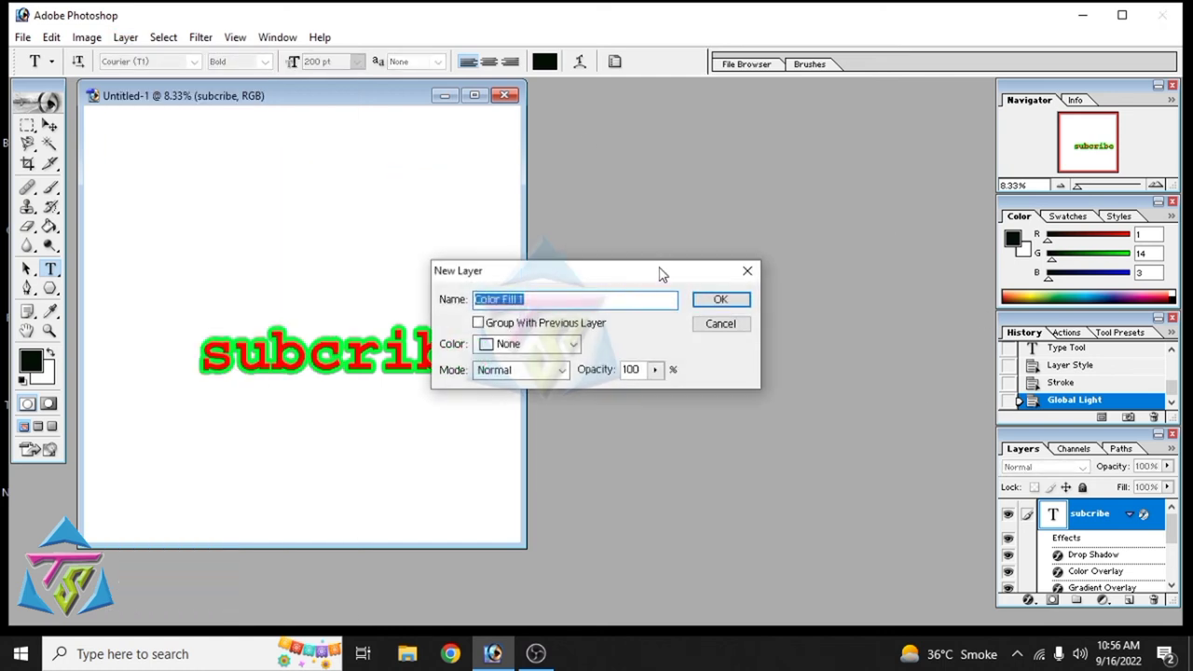
pyautogui.click(708, 300)
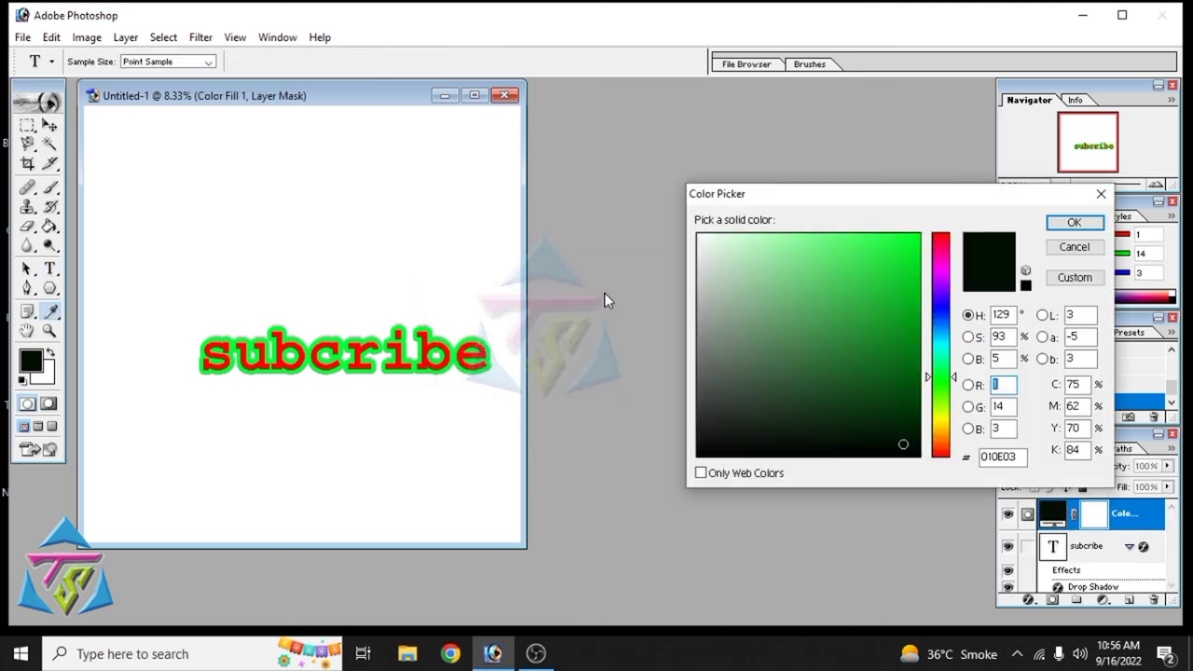
pyautogui.click(866, 275)
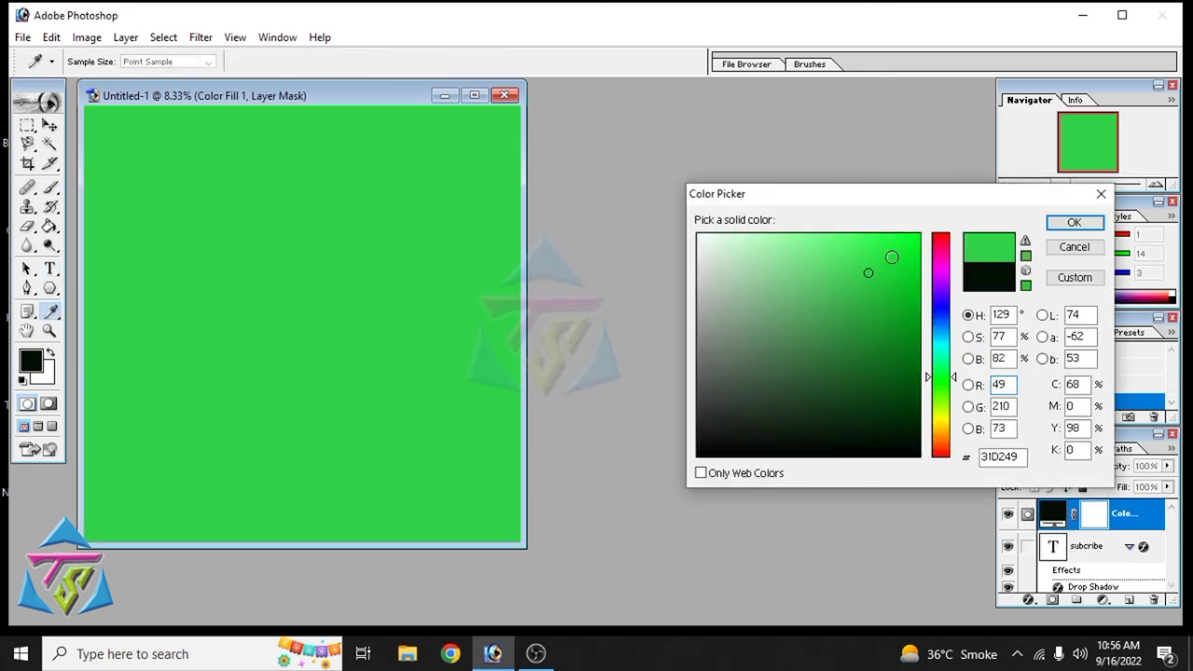
pyautogui.click(895, 257)
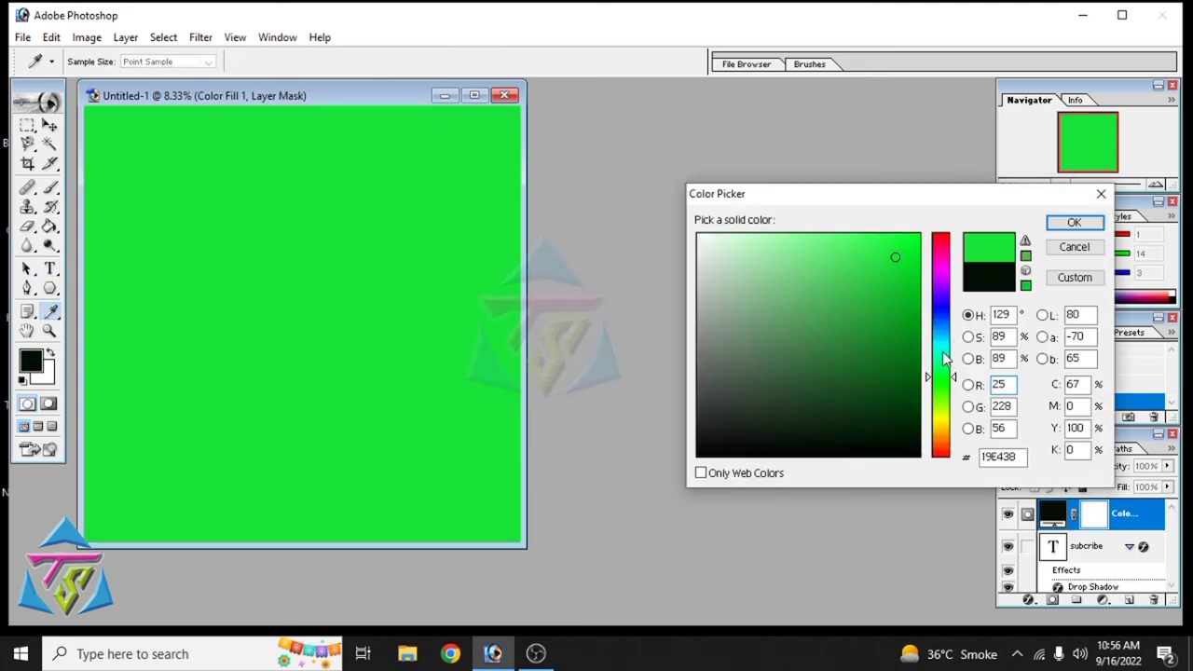
pyautogui.click(941, 352)
pyautogui.click(906, 276)
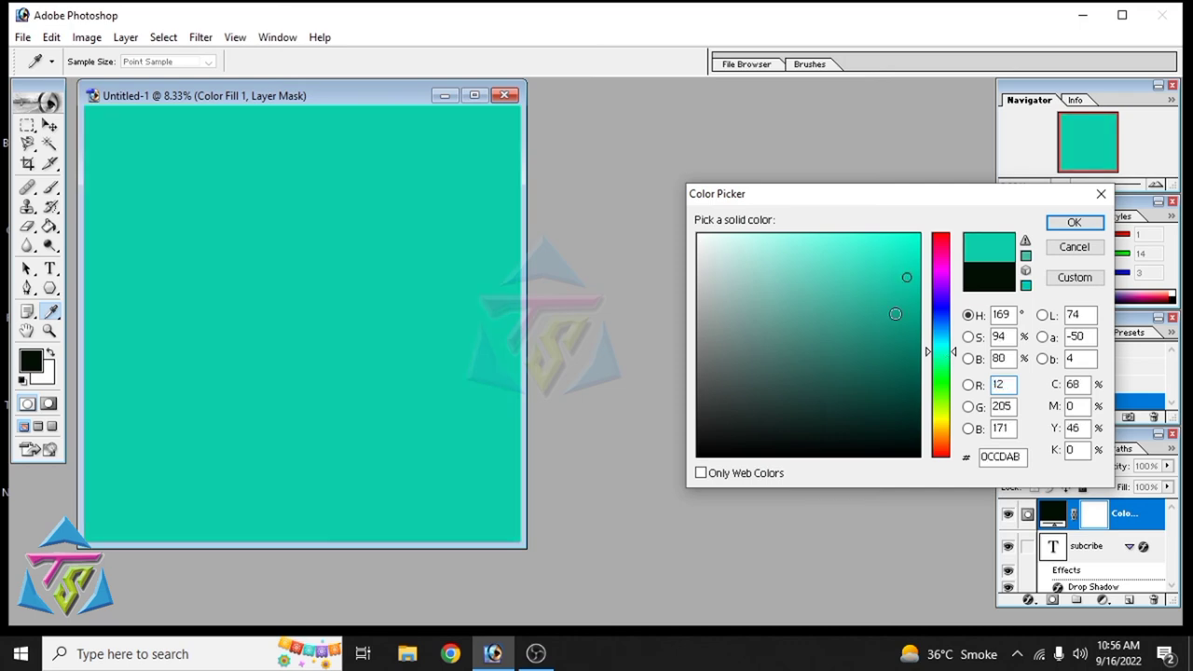
pyautogui.press('Return')
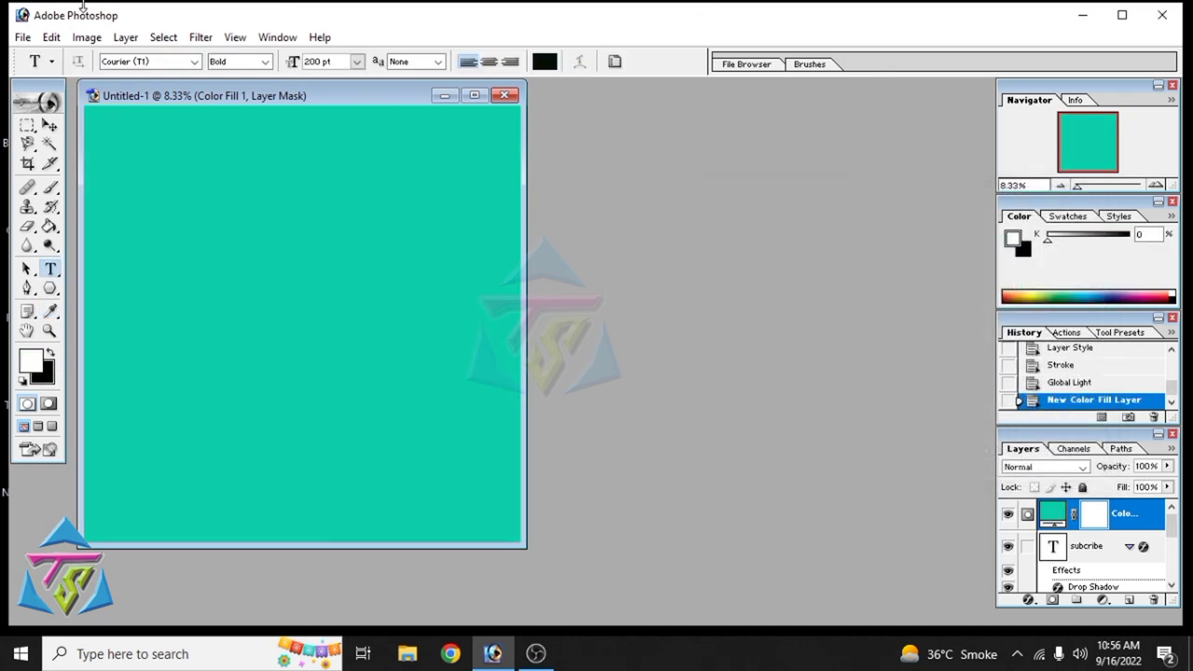
pyautogui.click(125, 37)
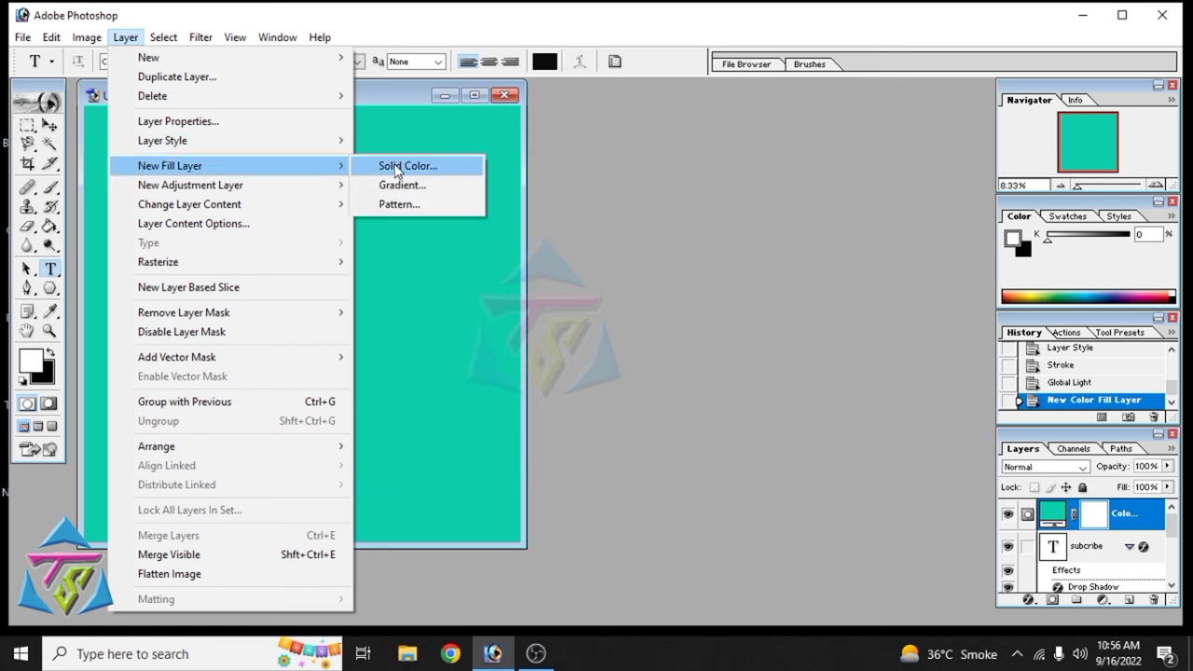
# Step: Add a Gradient Fill 1 layer whose starting stop is green 298B37
pyautogui.click(399, 187)
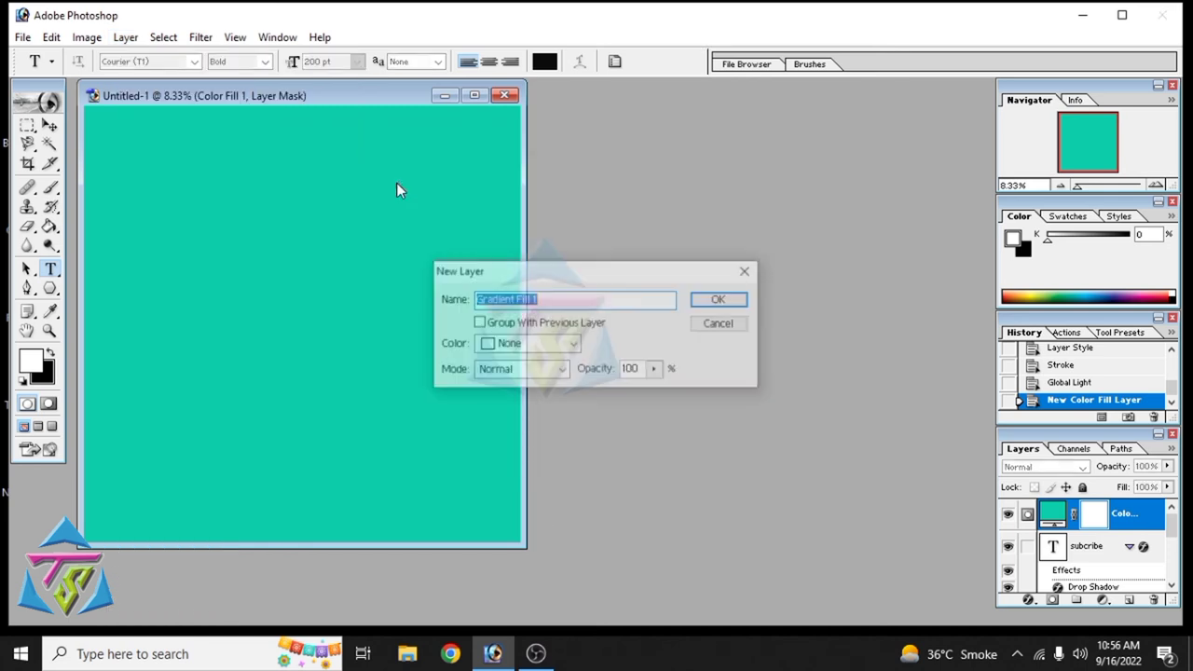
pyautogui.click(720, 299)
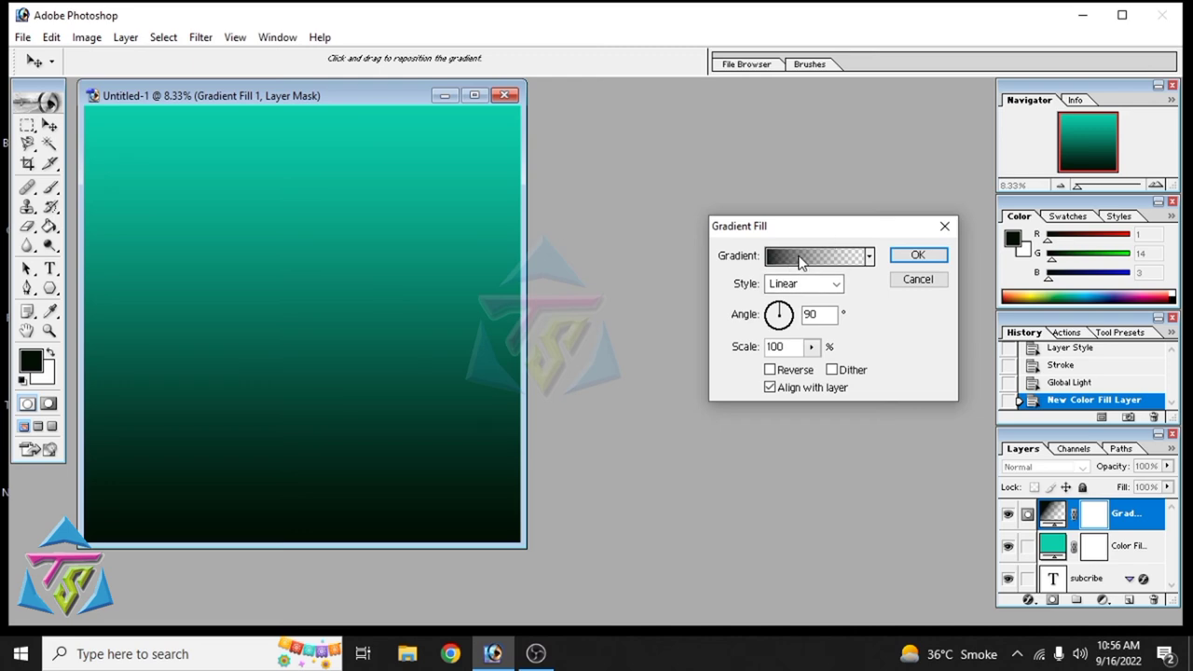
pyautogui.click(797, 256)
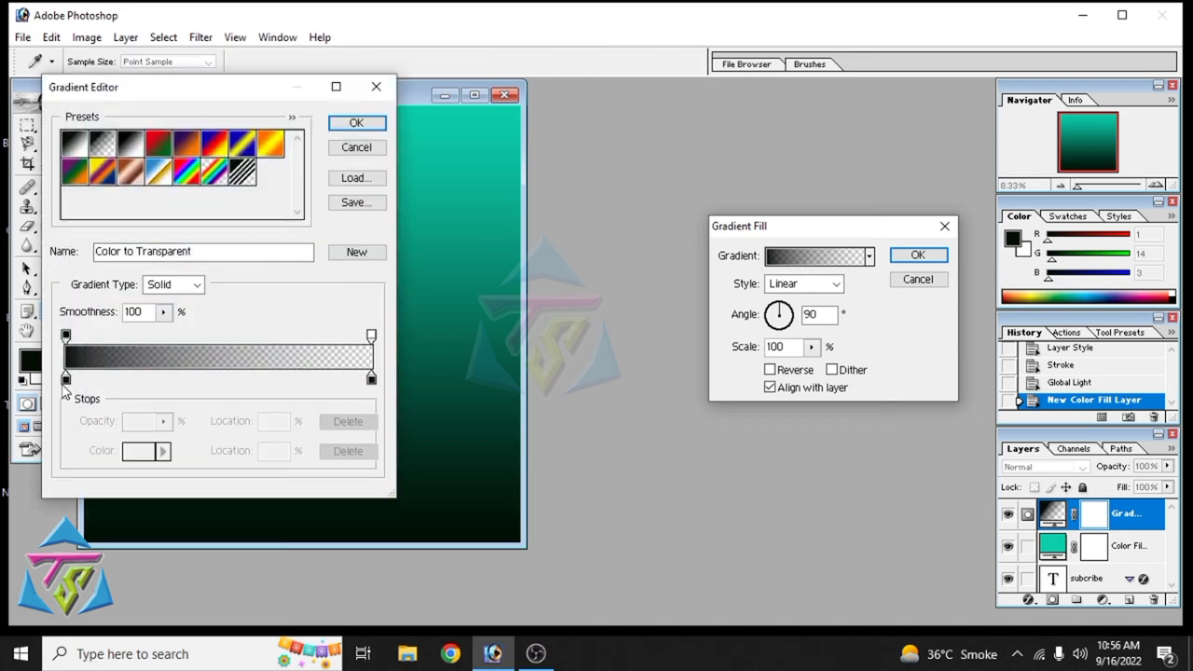
pyautogui.doubleClick(65, 379)
pyautogui.click(823, 420)
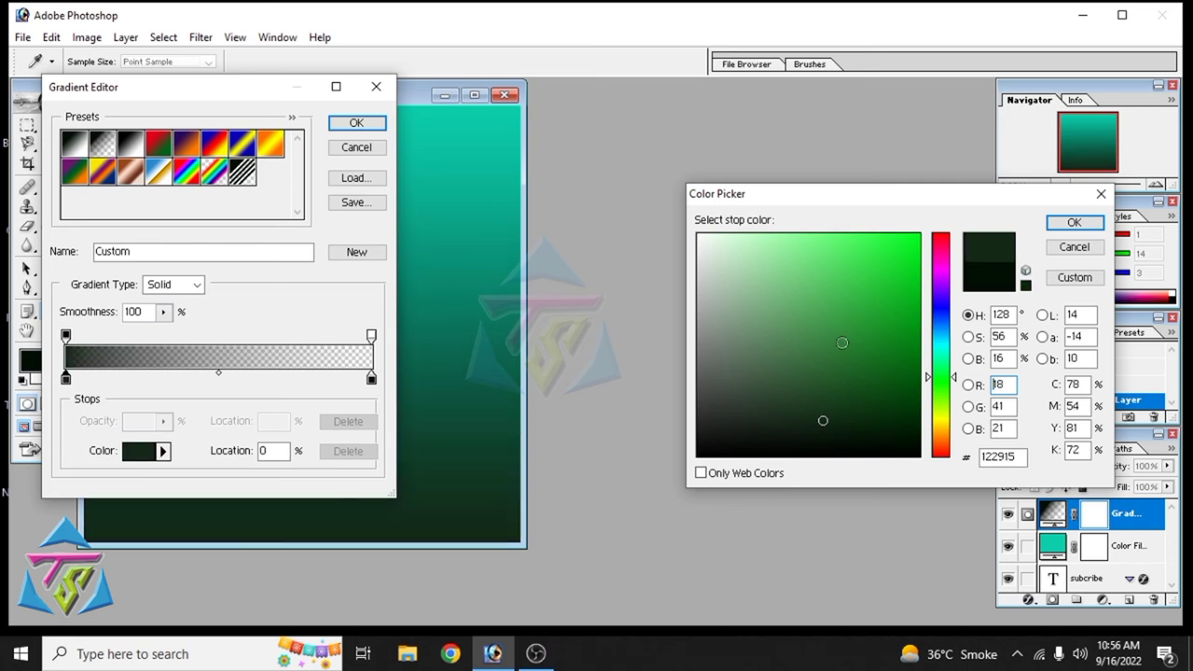
pyautogui.click(853, 335)
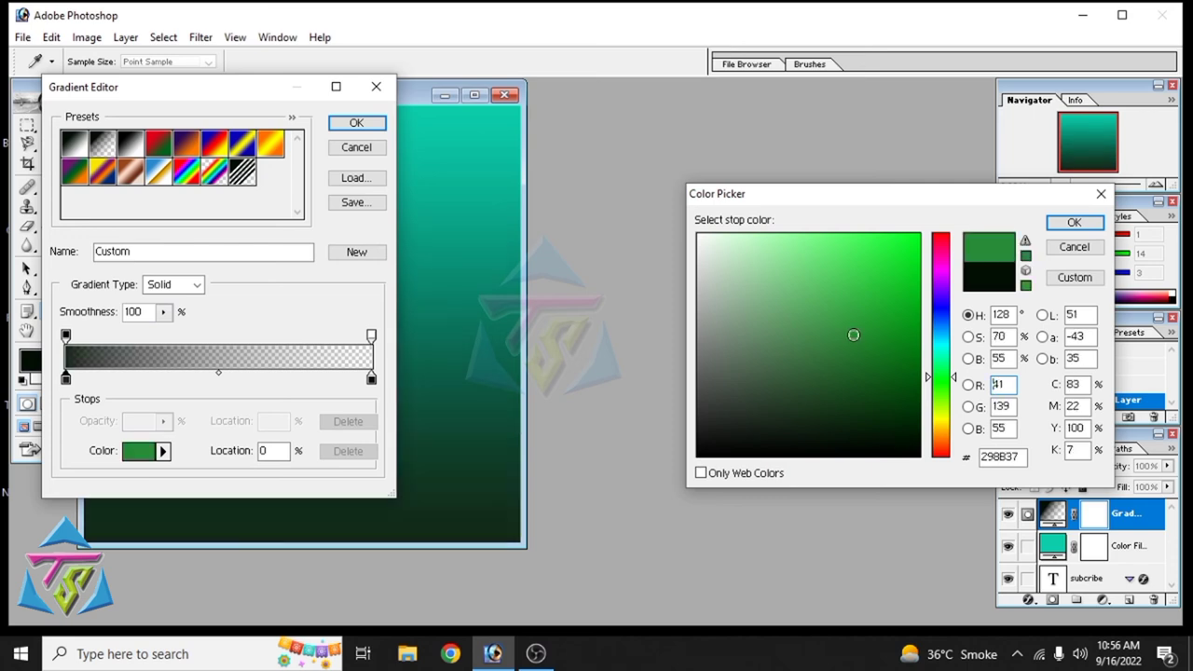
pyautogui.click(1075, 224)
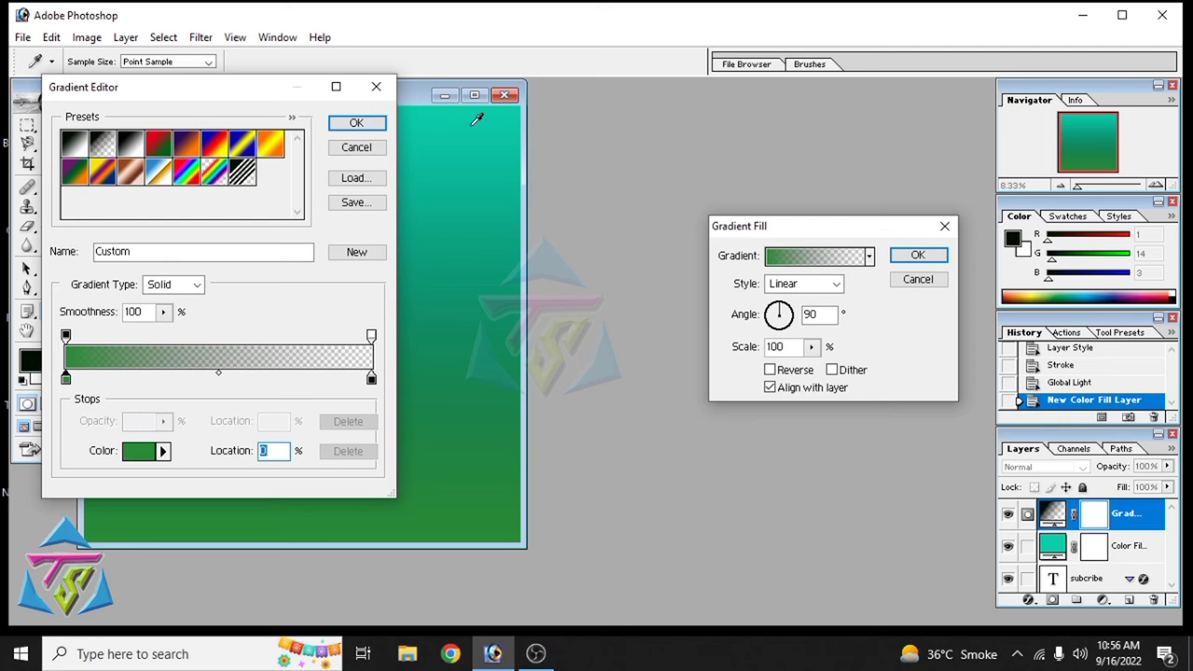
pyautogui.press('Return')
pyautogui.press('Return')
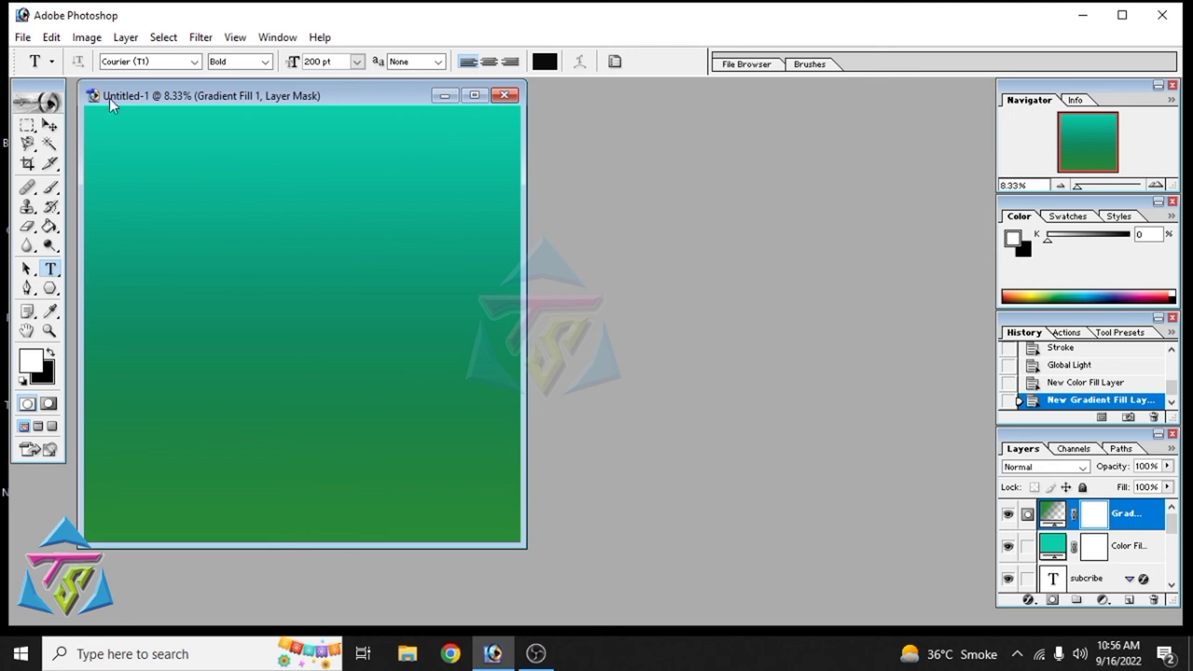
pyautogui.click(125, 41)
pyautogui.moveTo(169, 166)
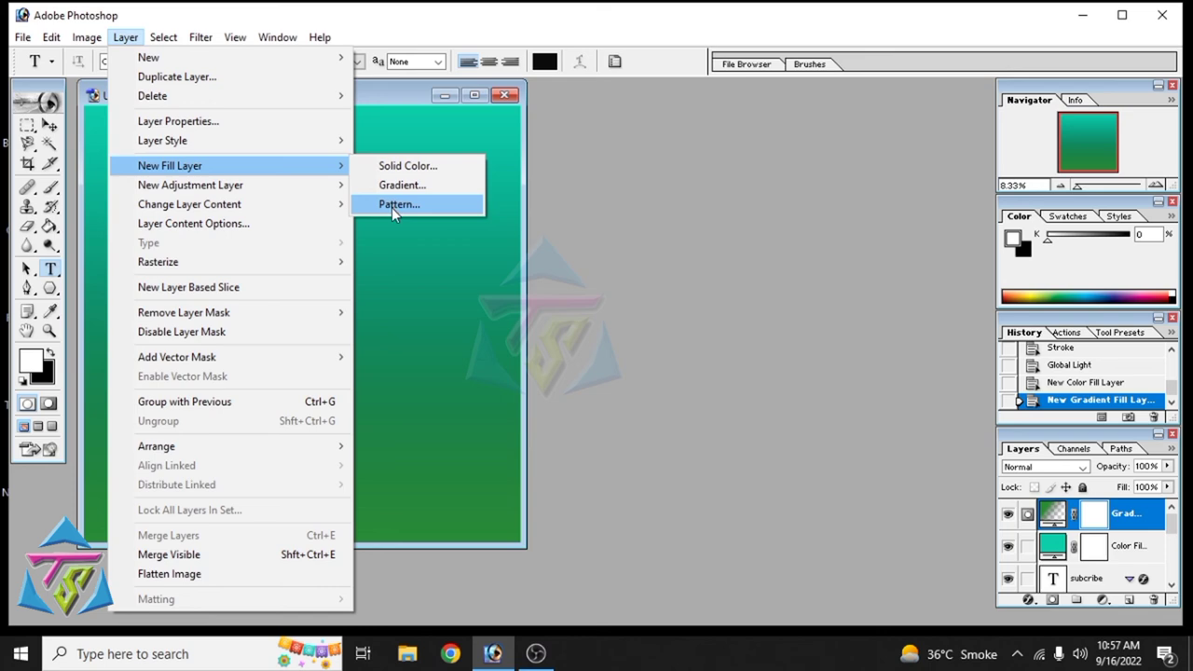
# Step: Add a Pattern Fill 1 layer using the black-bar captions pattern at 60% scale
pyautogui.click(394, 205)
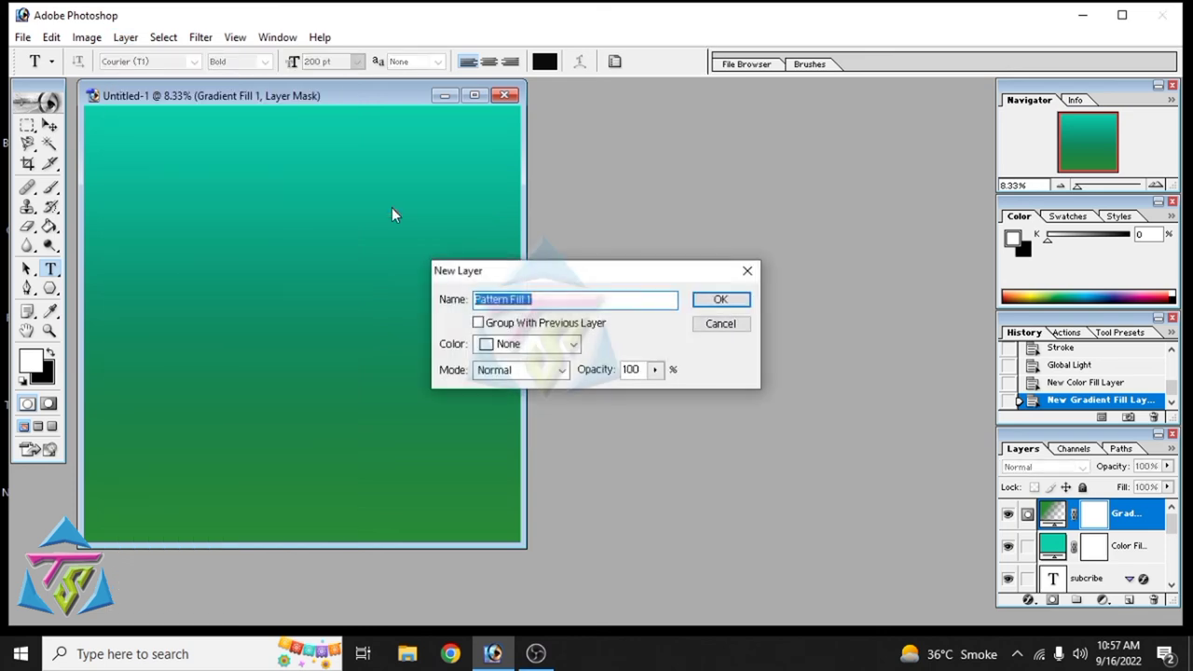
pyautogui.press('Return')
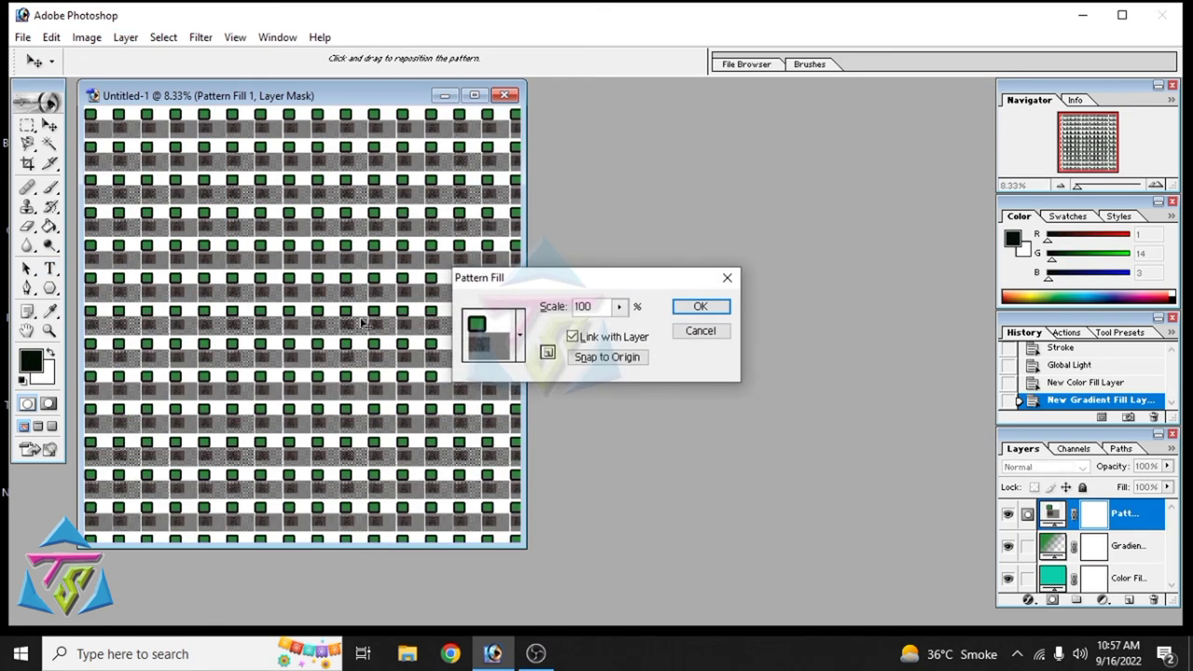
pyautogui.click(520, 337)
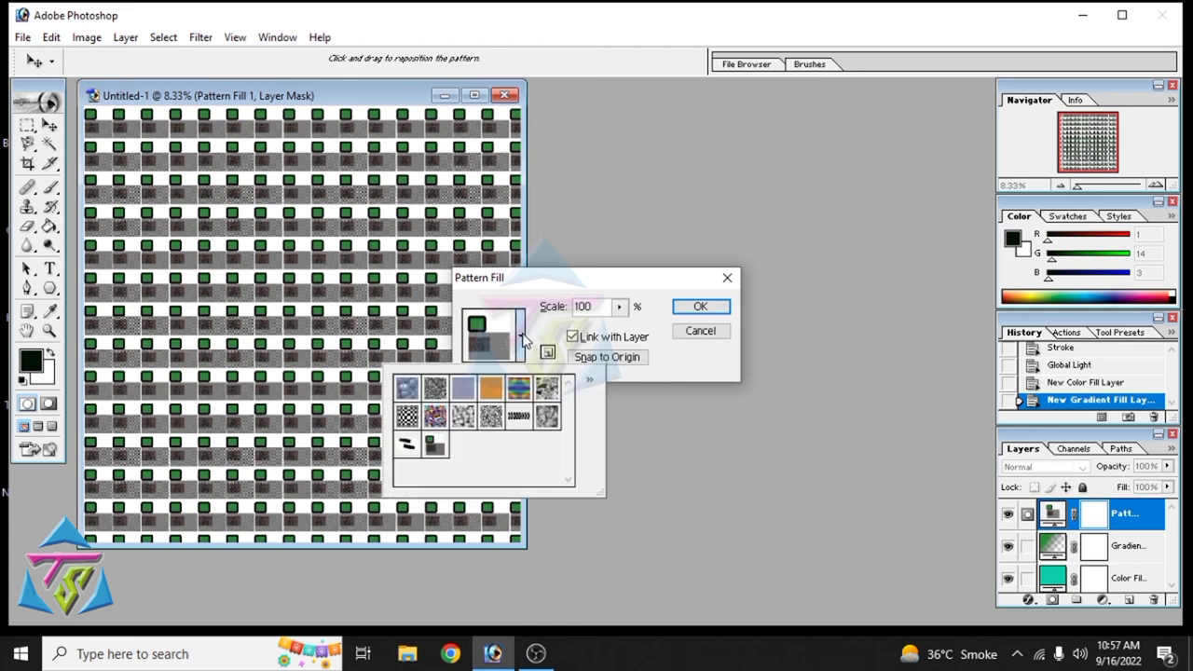
pyautogui.click(407, 447)
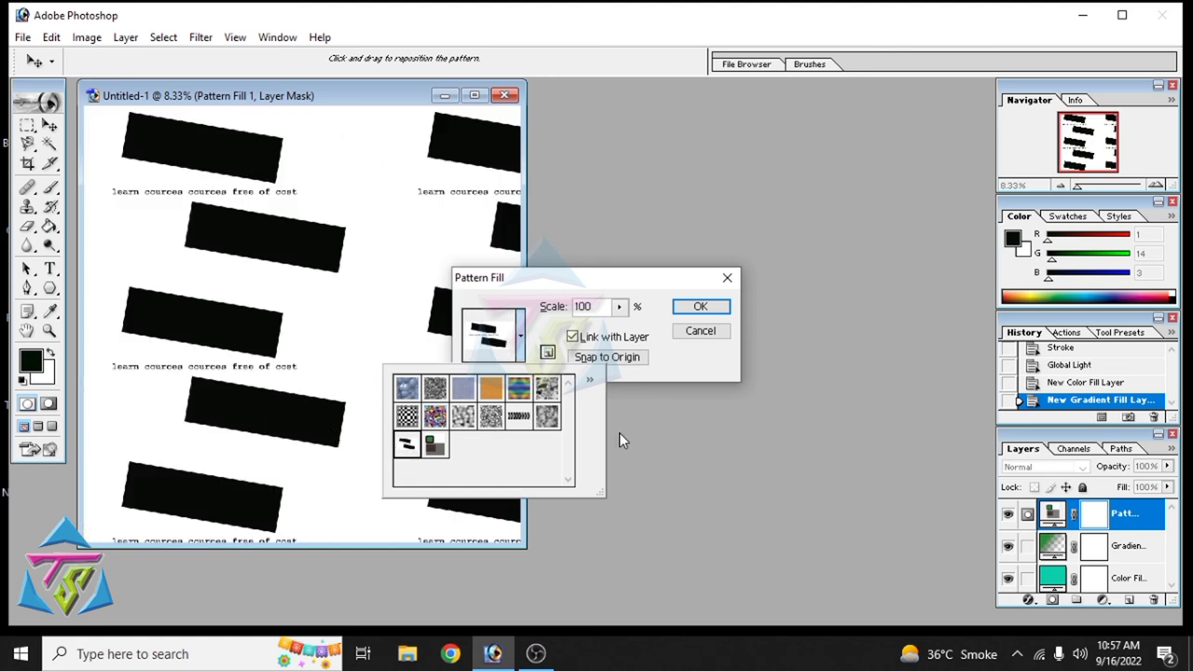
pyautogui.click(622, 437)
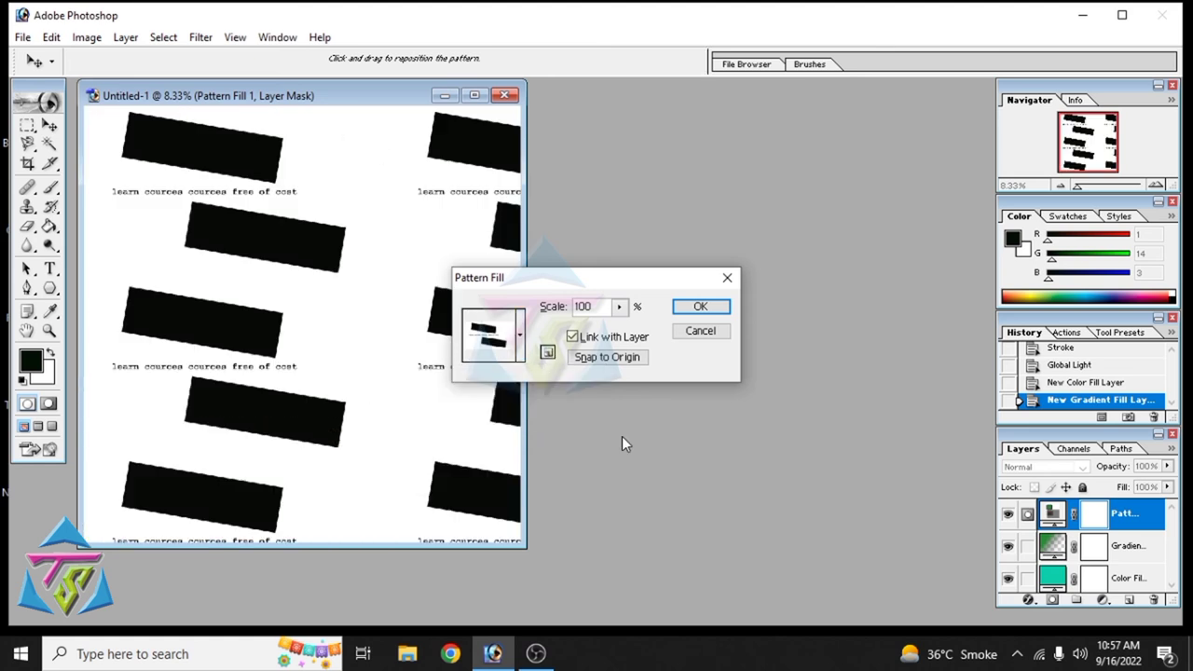
pyautogui.click(619, 307)
pyautogui.moveTo(624, 335); pyautogui.dragTo(678, 338)
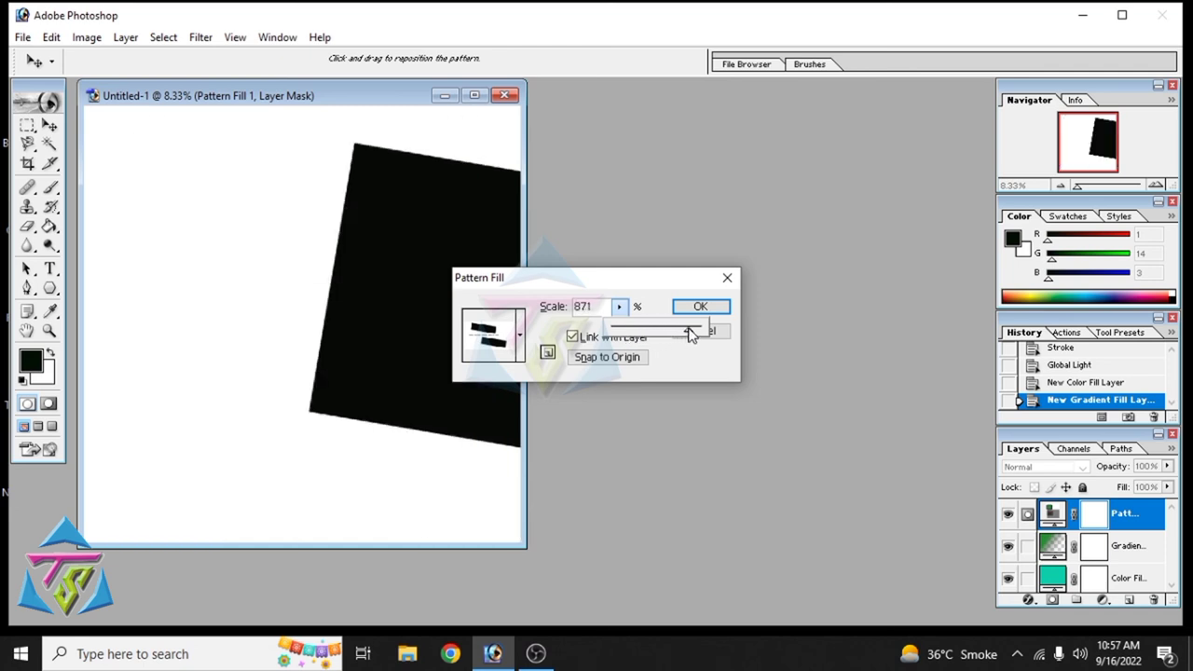
pyautogui.moveTo(678, 338); pyautogui.dragTo(619, 334)
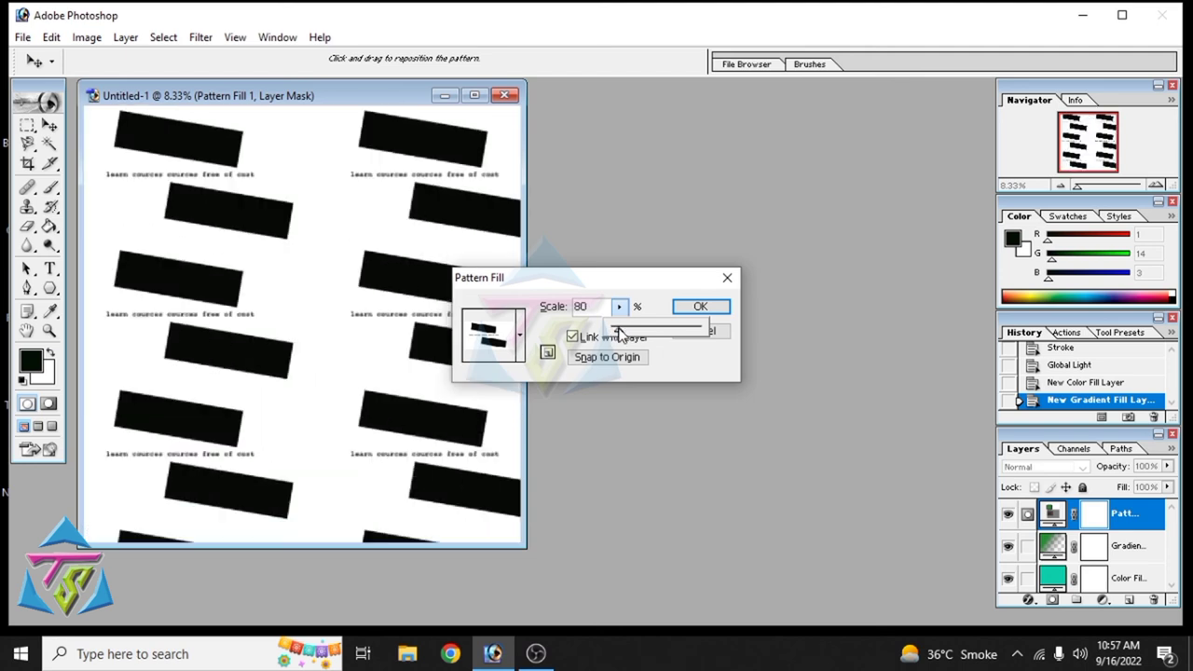
pyautogui.moveTo(616, 336); pyautogui.dragTo(627, 334)
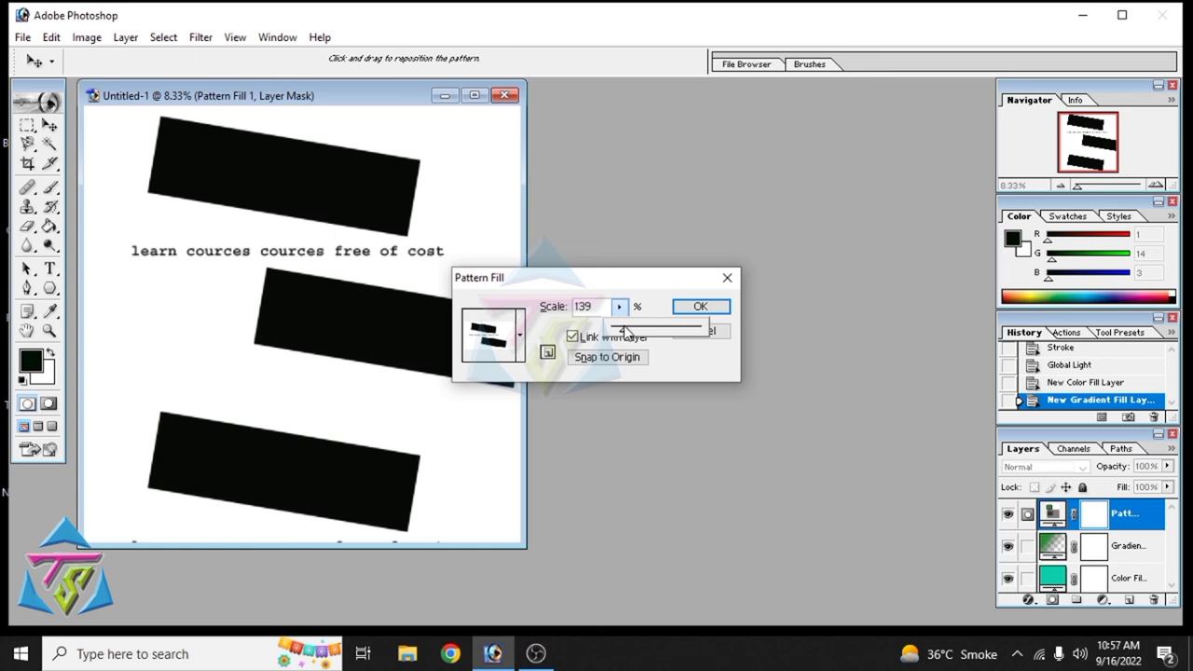
pyautogui.moveTo(627, 334); pyautogui.dragTo(615, 333)
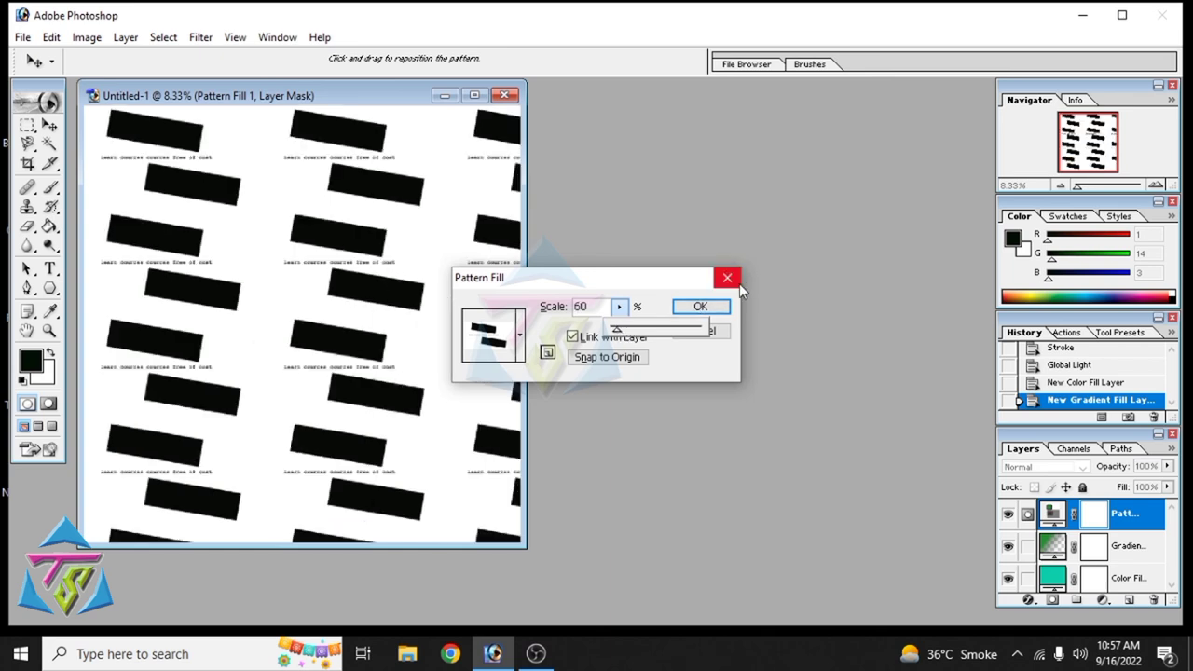
pyautogui.click(700, 307)
pyautogui.click(700, 307)
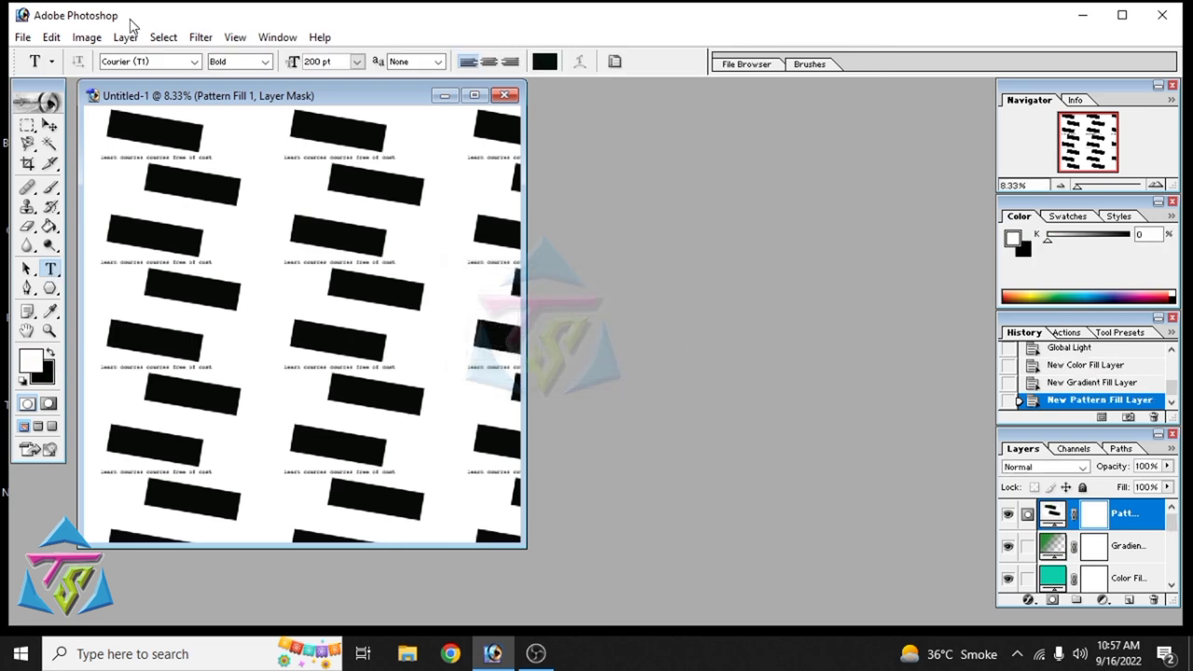
# Step: Open the Layer menu to reach the adjustment layer types
pyautogui.click(128, 38)
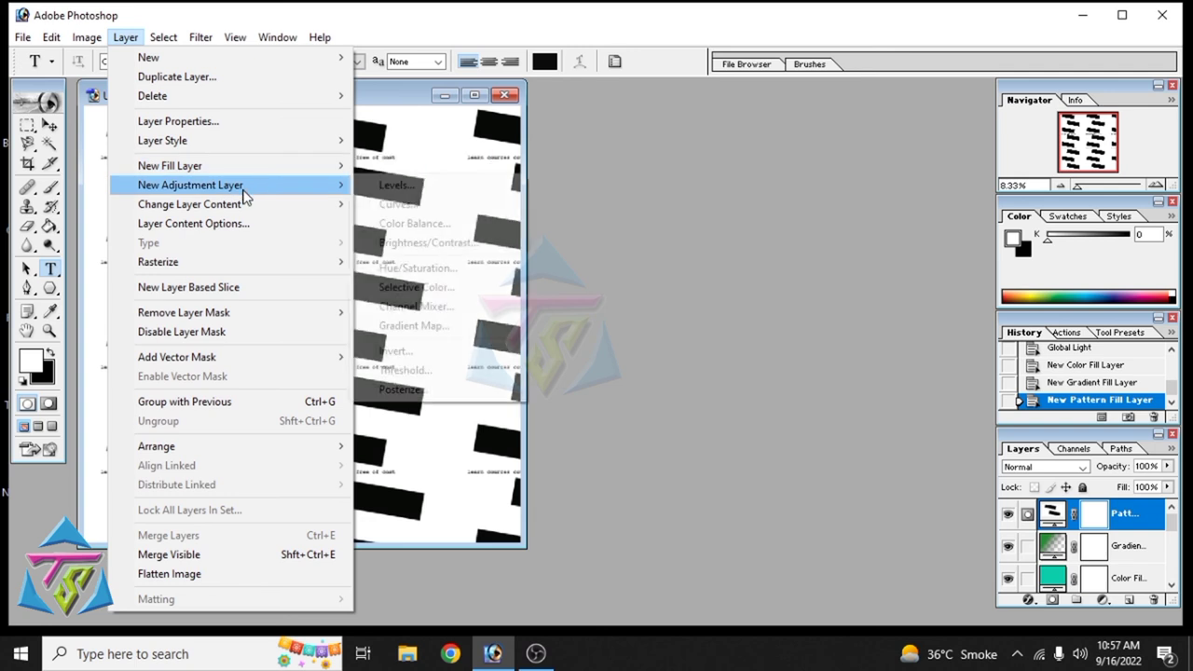
pyautogui.moveTo(191, 186)
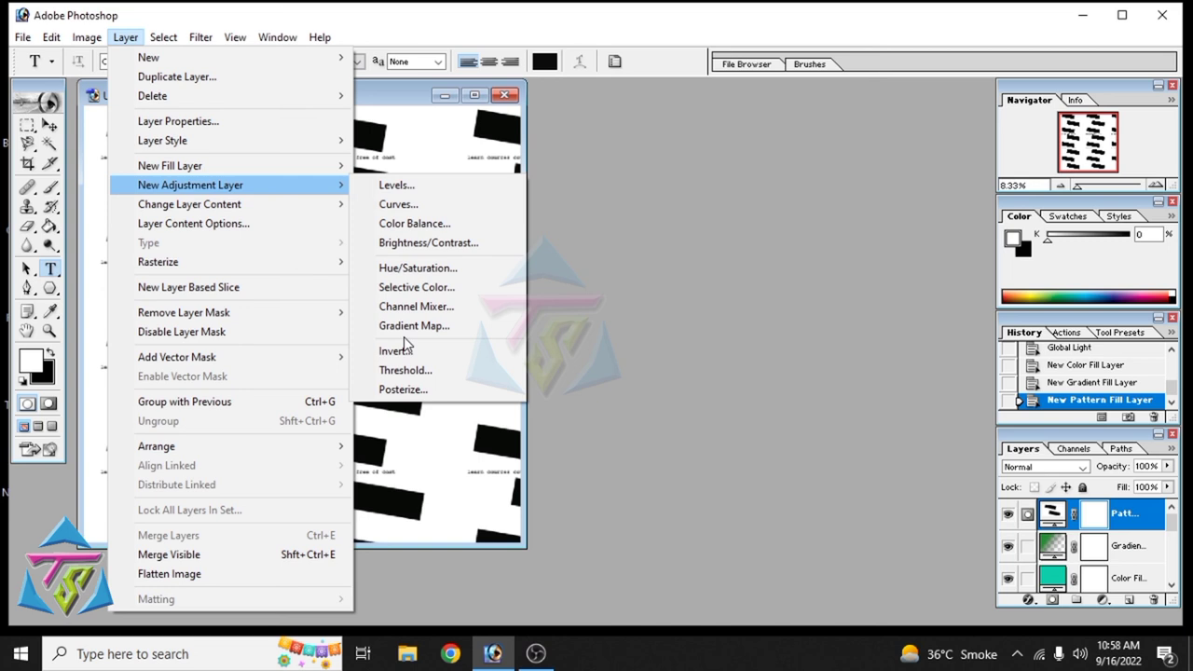
# Step: Add a Hue/Saturation 1 adjustment layer with Hue +31 and Saturation +93
pyautogui.click(401, 266)
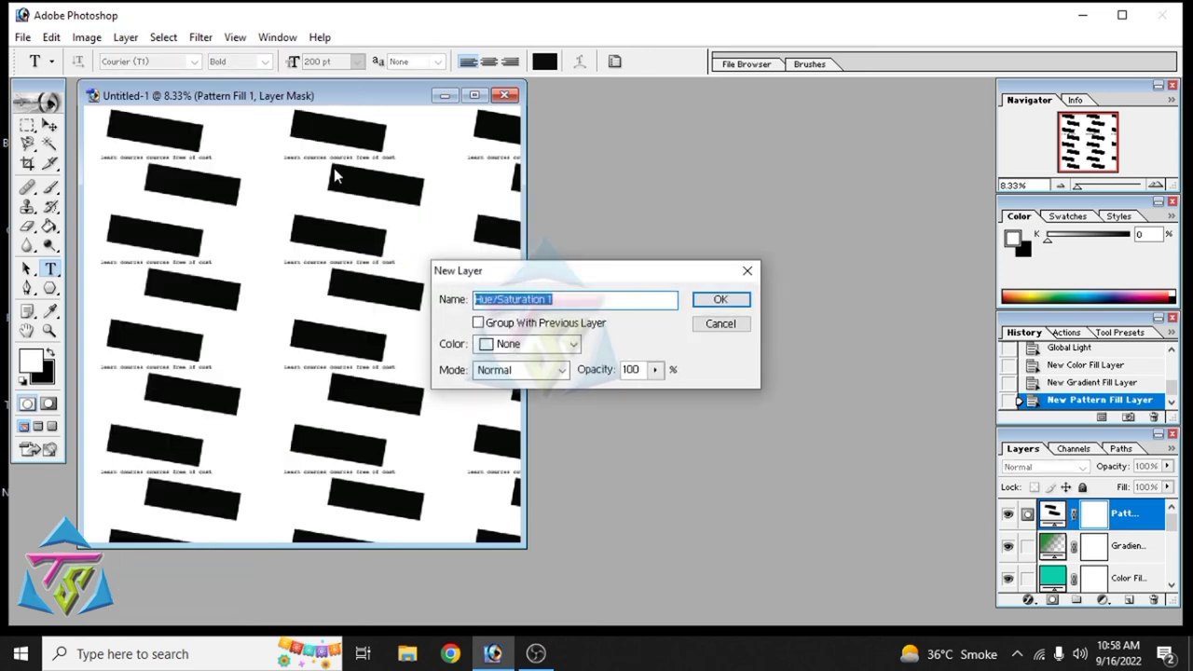
pyautogui.click(741, 298)
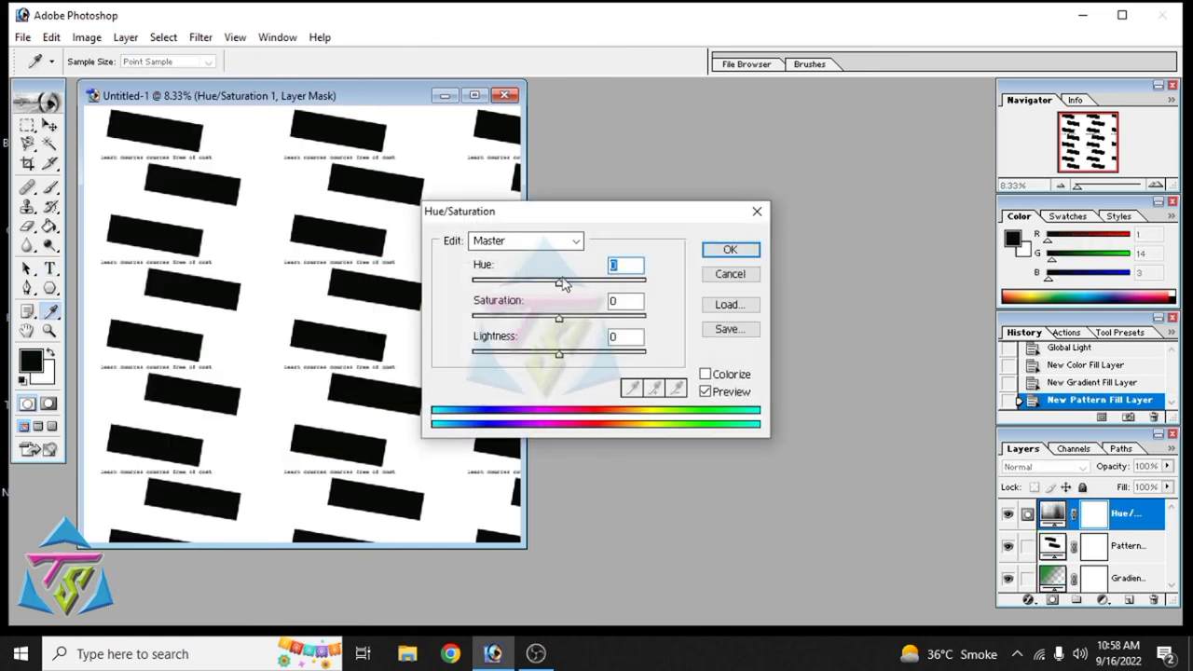
pyautogui.moveTo(560, 282)
pyautogui.mouseDown()
pyautogui.moveTo(477, 280)
pyautogui.moveTo(585, 282)
pyautogui.mouseUp()
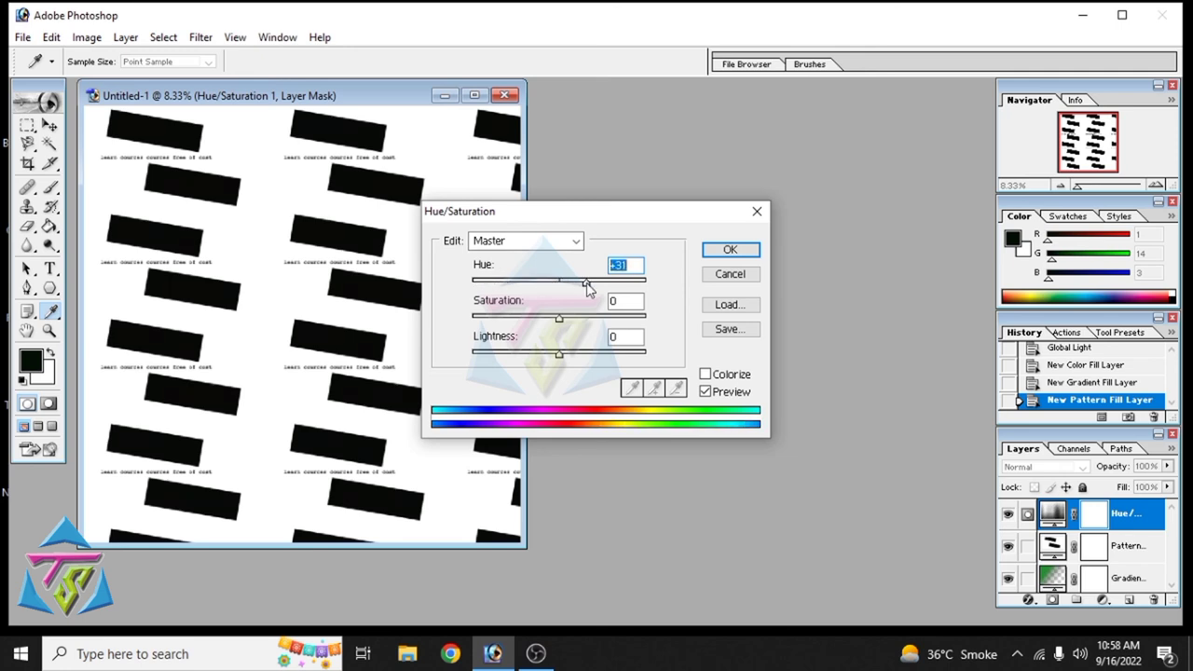
pyautogui.moveTo(562, 323)
pyautogui.mouseDown()
pyautogui.moveTo(506, 317)
pyautogui.moveTo(699, 295)
pyautogui.mouseUp()
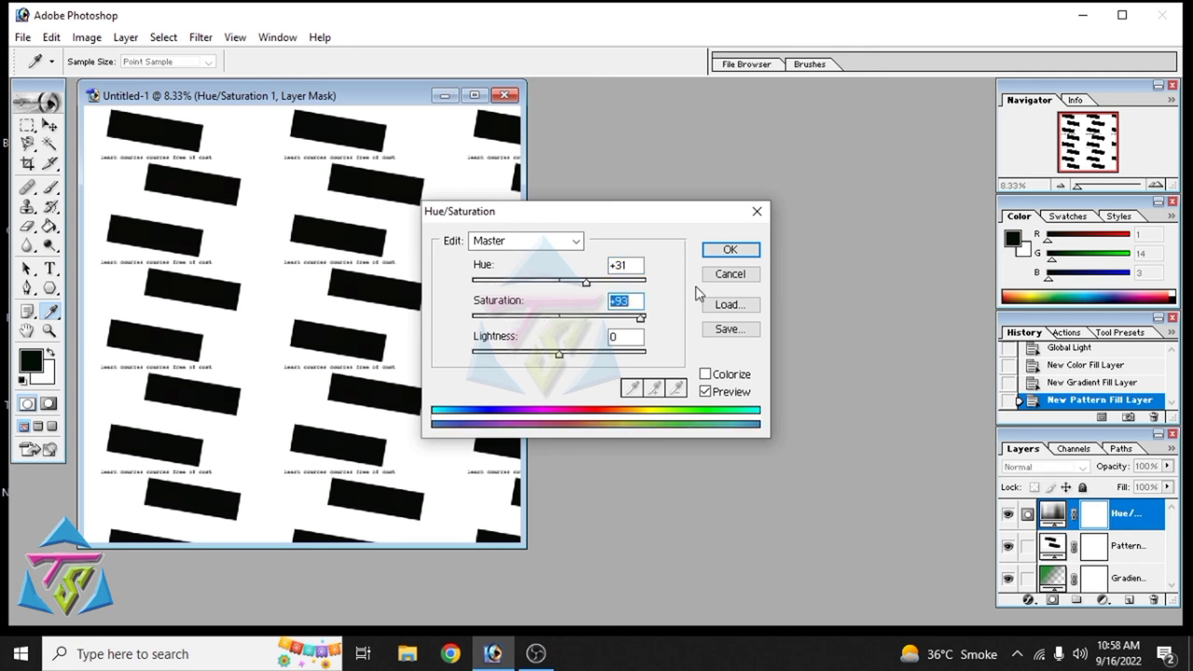
pyautogui.click(727, 251)
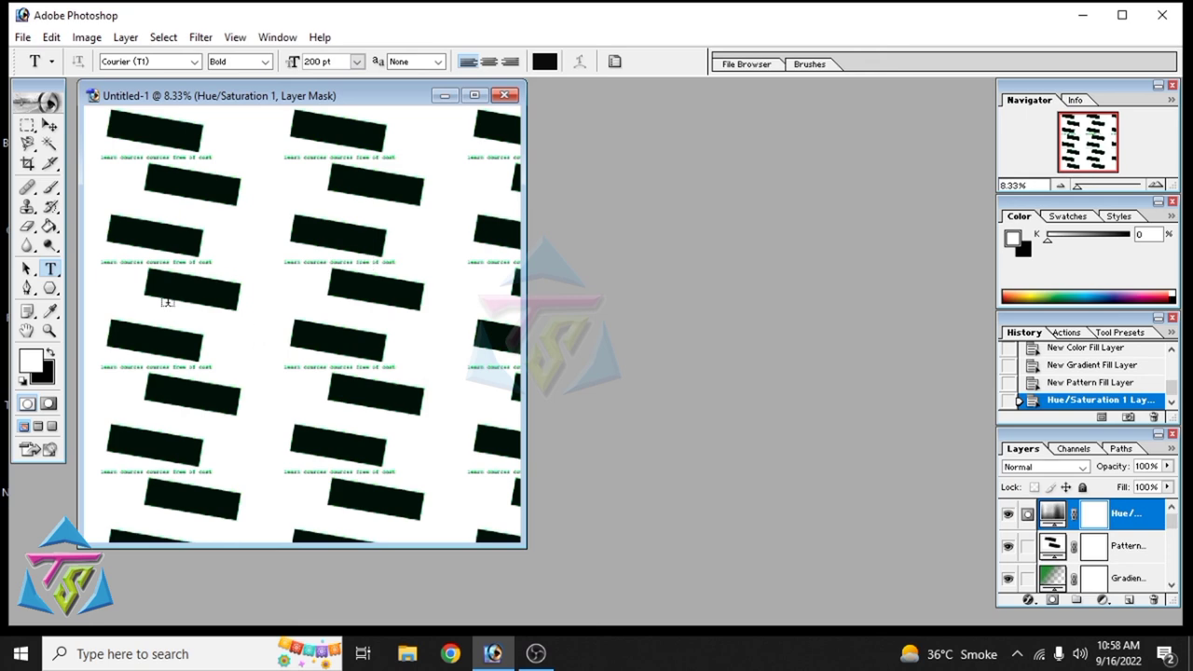
pyautogui.click(124, 38)
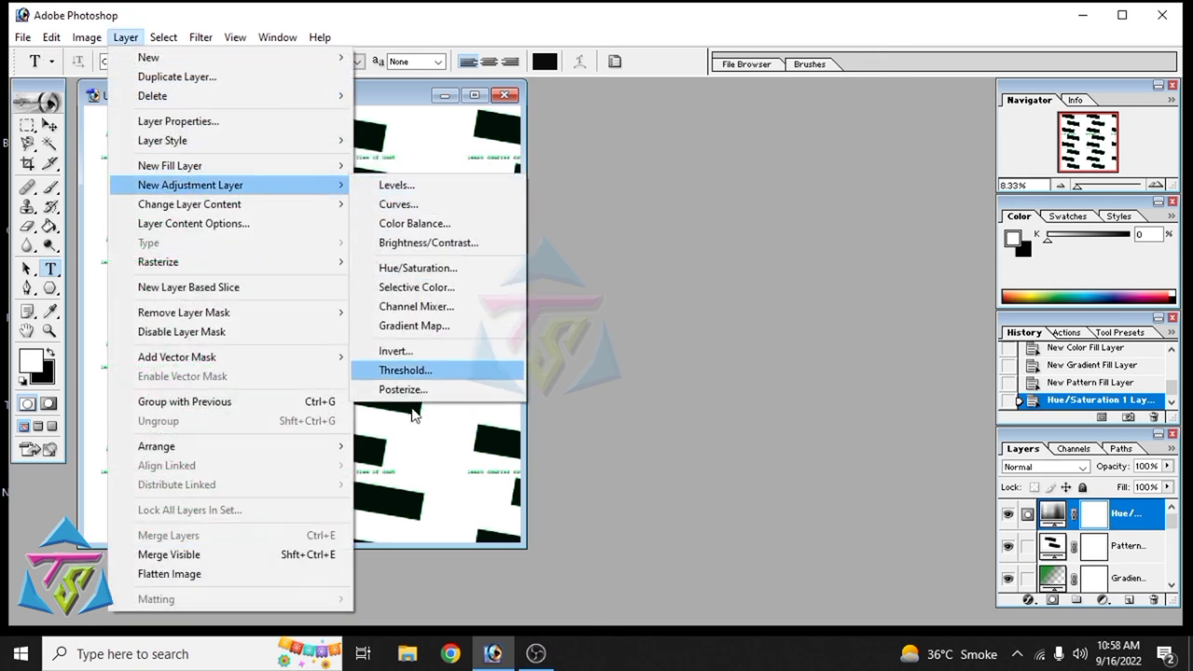
pyautogui.moveTo(231, 204)
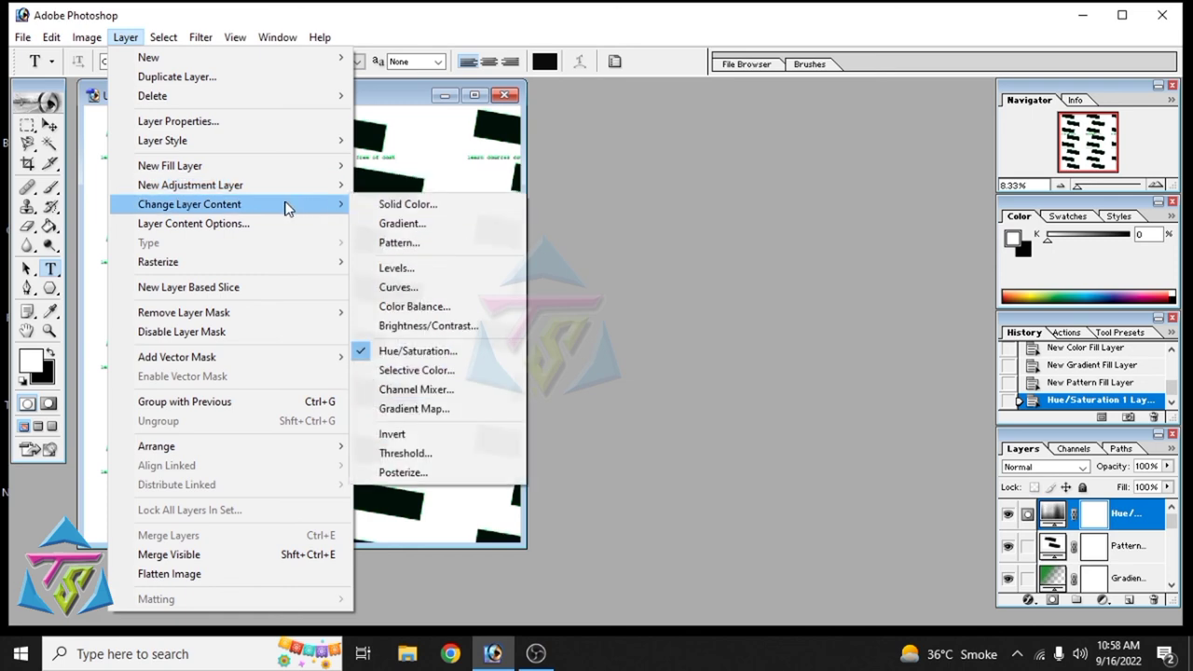
# Step: Close the Layer menu and create an empty text layer, Layer 1, on the canvas
pyautogui.click(539, 166)
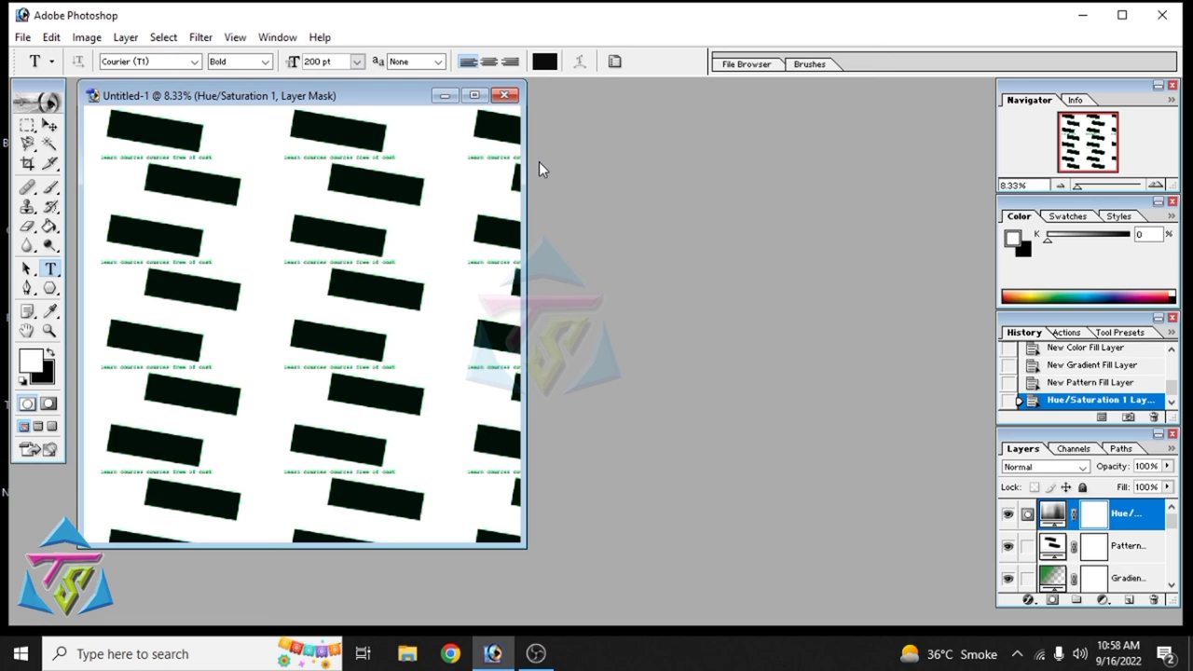
pyautogui.click(402, 246)
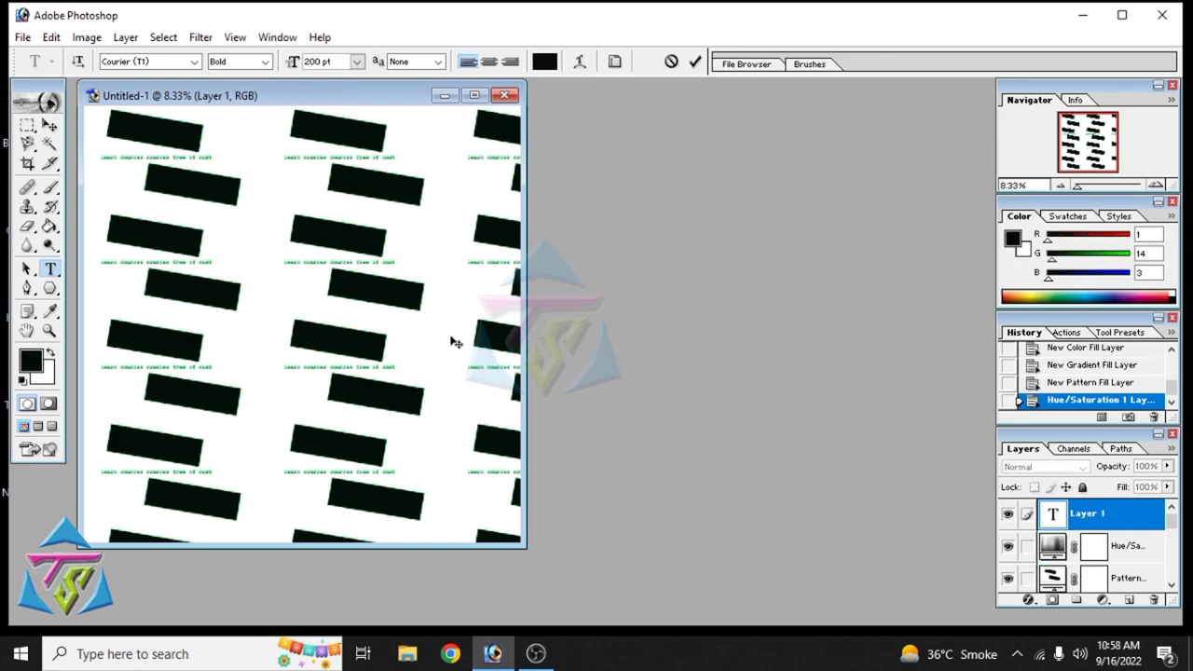